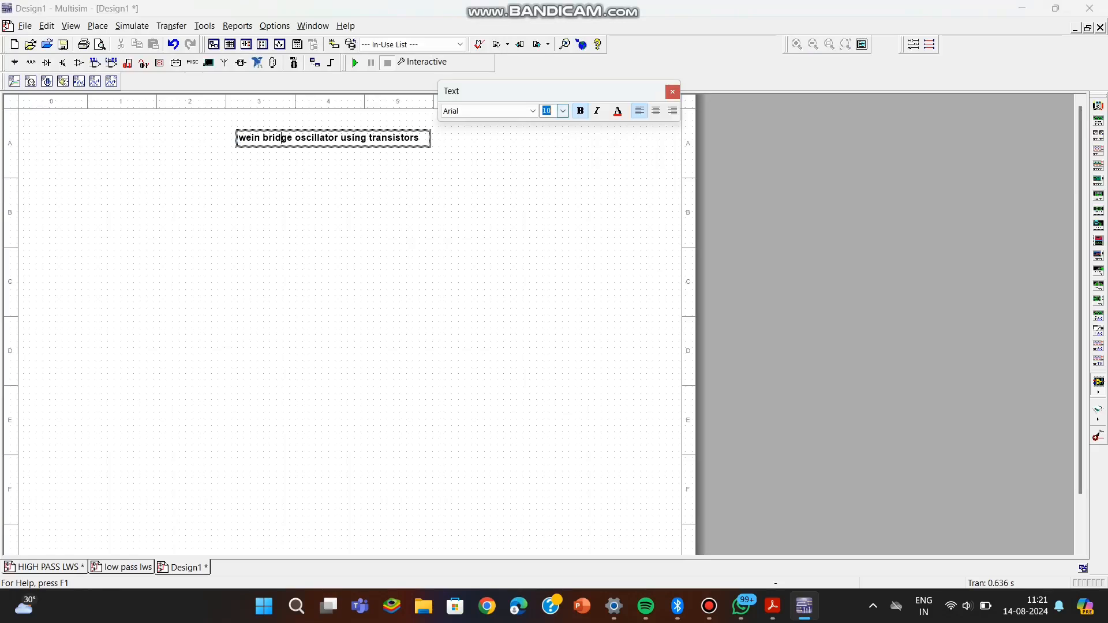
# Set the title text's font size to 18 and move the title up to the sheet's upper edge.
pyautogui.write('18')
pyautogui.press('Return')
pyautogui.click(404, 220)
pyautogui.moveTo(403, 143); pyautogui.dragTo(403, 123)
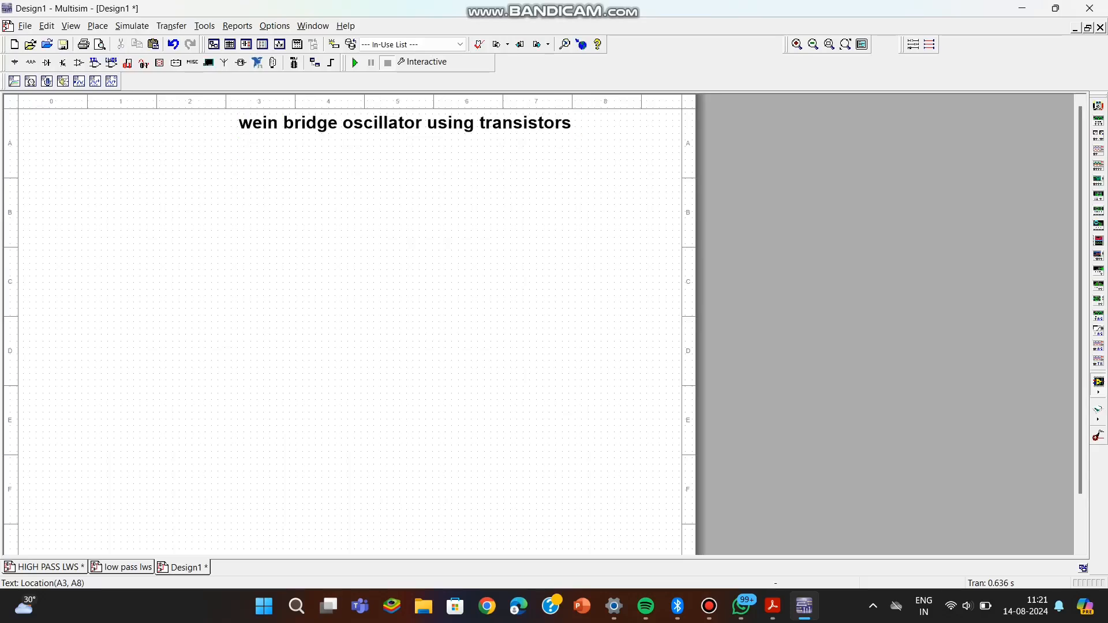
# Place two BC107BP NPN transistors side by side across the middle of the sheet.
pyautogui.click(97, 26)
pyautogui.click(125, 43)
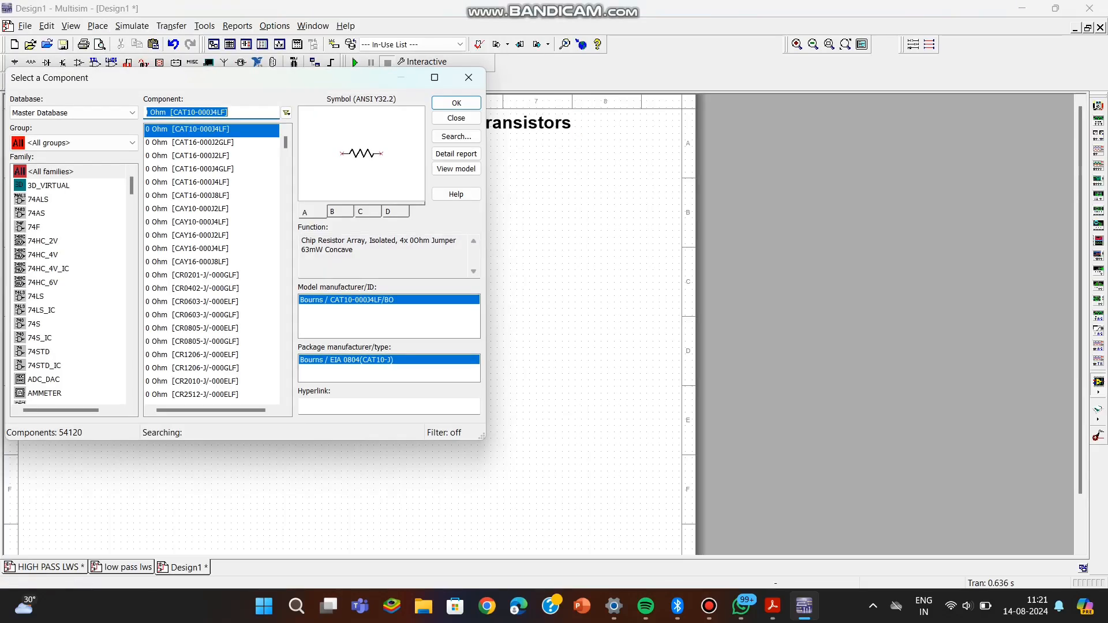
pyautogui.write('bc')
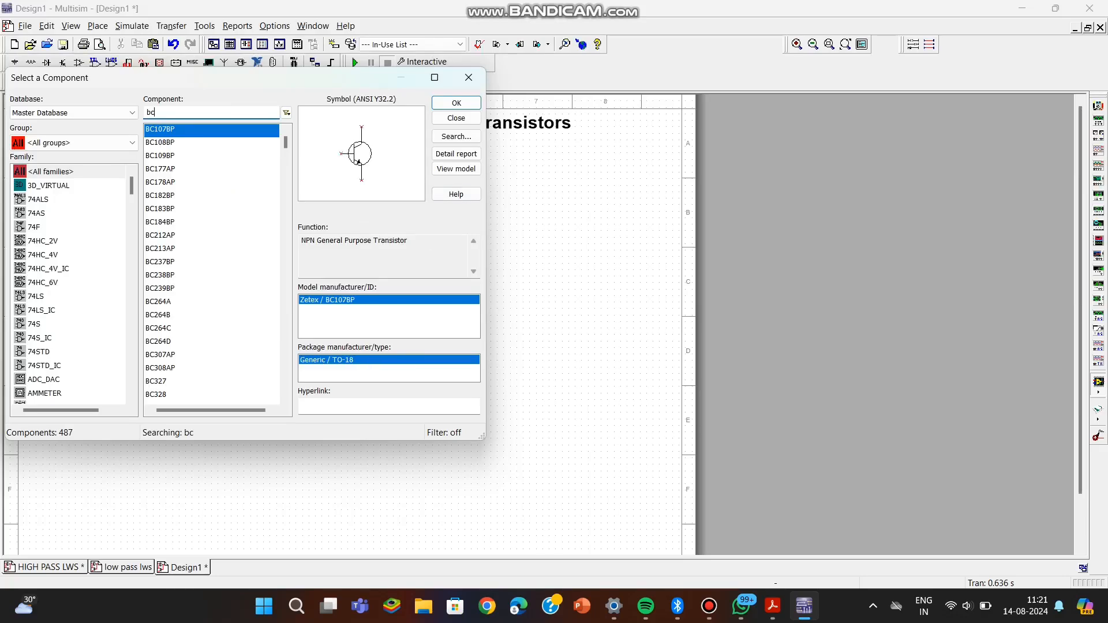
pyautogui.press('Return')
pyautogui.click(315, 353)
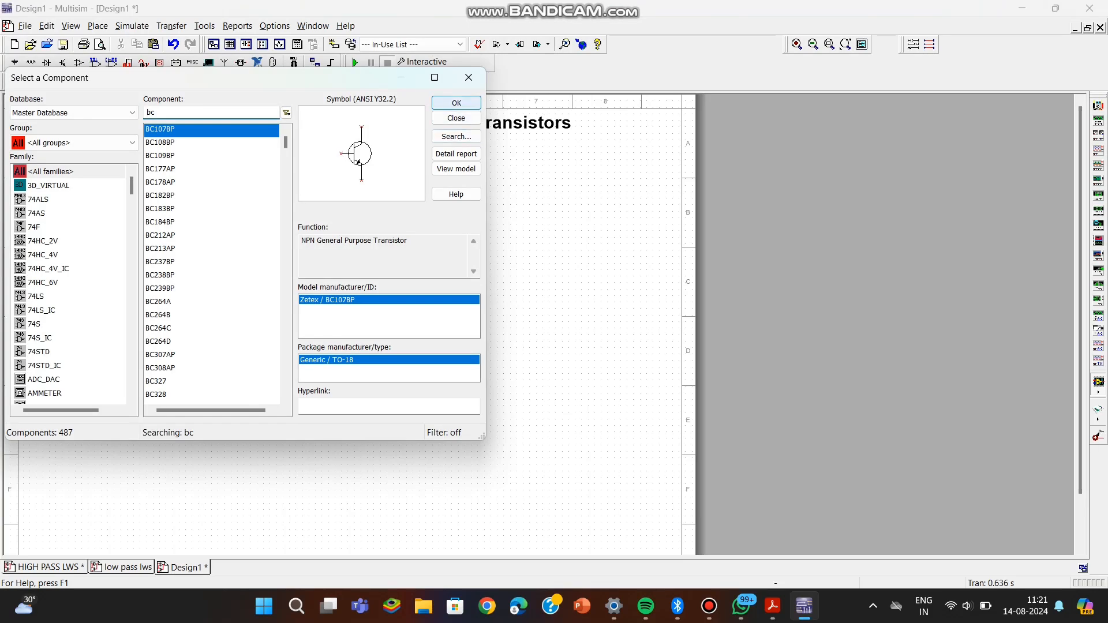
pyautogui.click(452, 102)
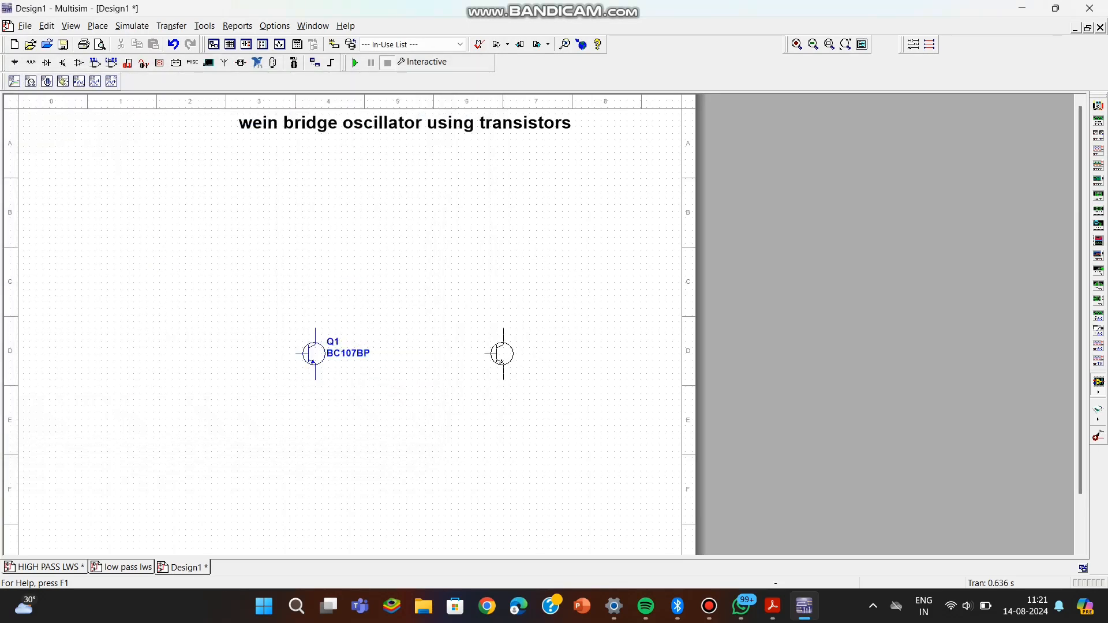
pyautogui.click(513, 352)
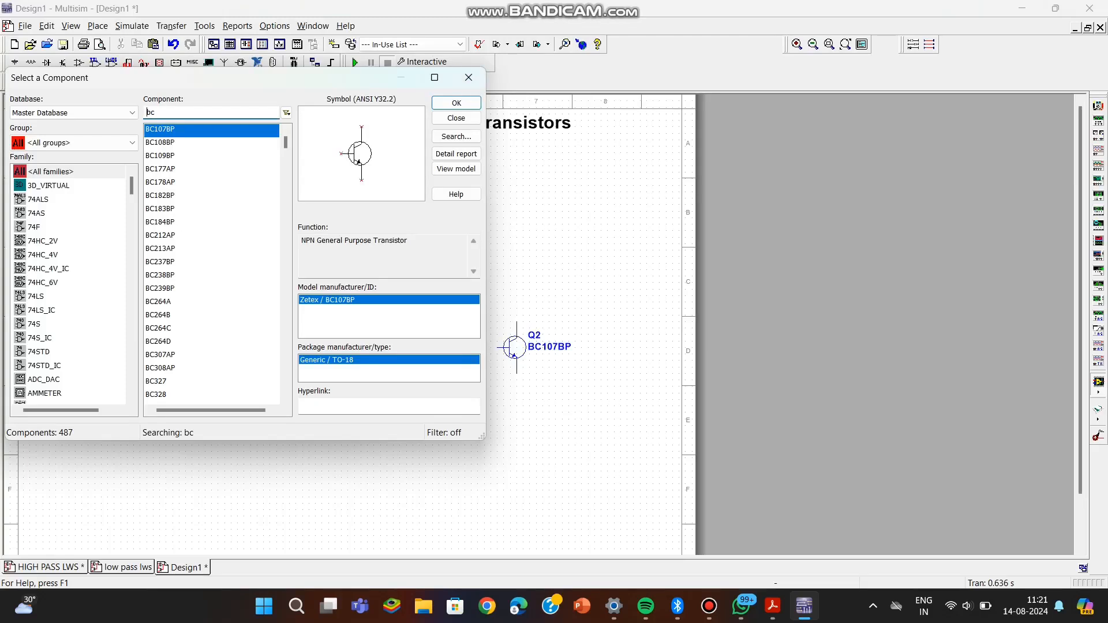
# Place two 0.01 µF capacitors near the sheet's left edge, a horizontal one above a vertical one.
pyautogui.click(74, 143)
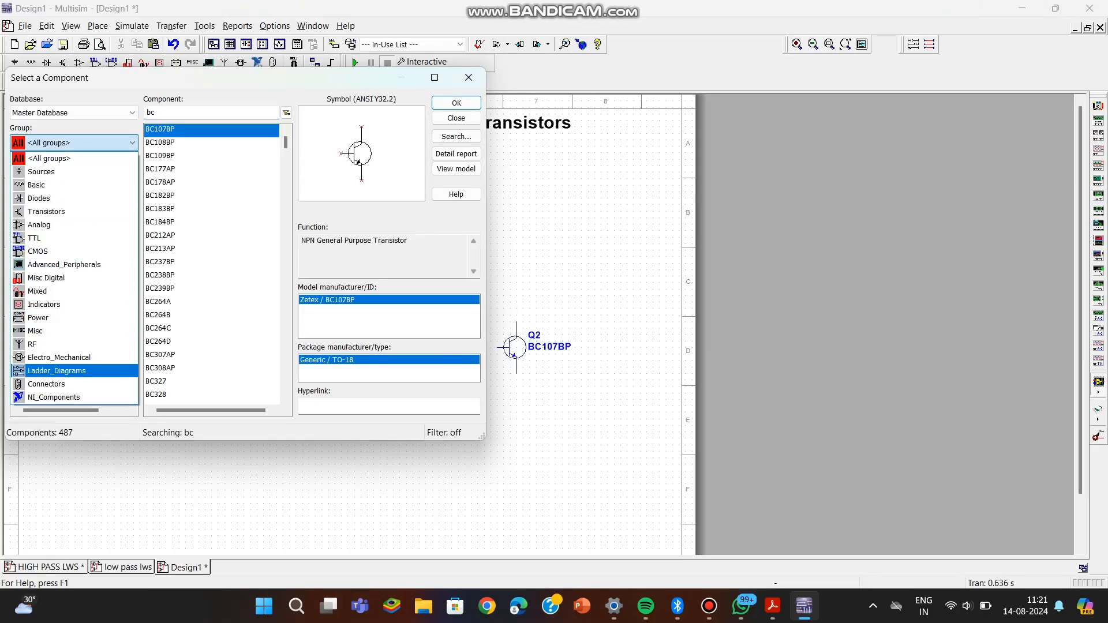
pyautogui.click(48, 185)
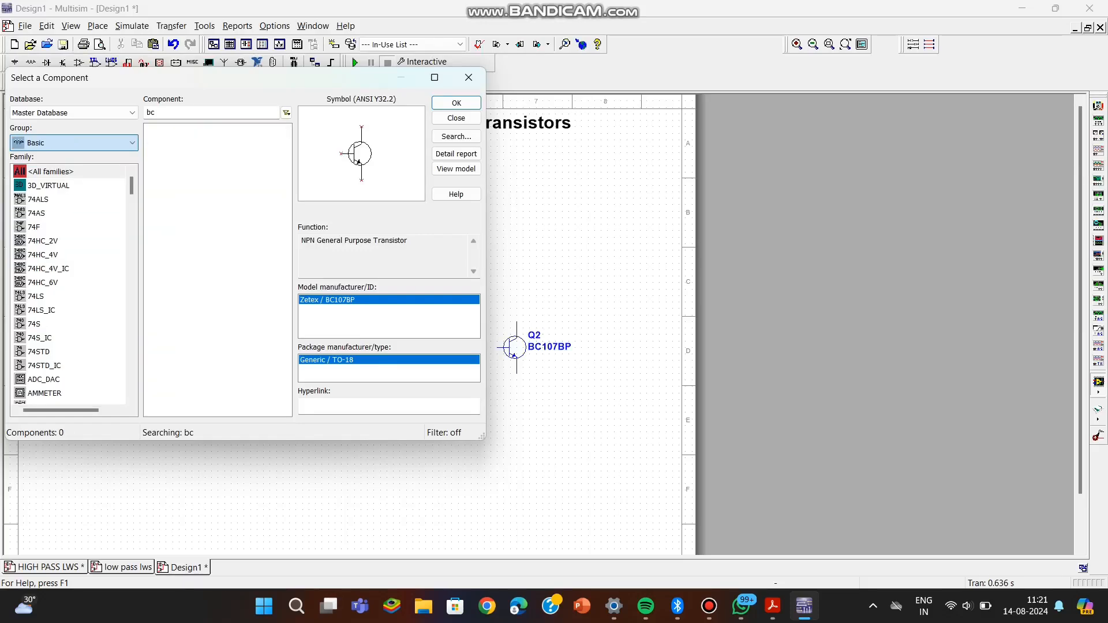
pyautogui.click(50, 352)
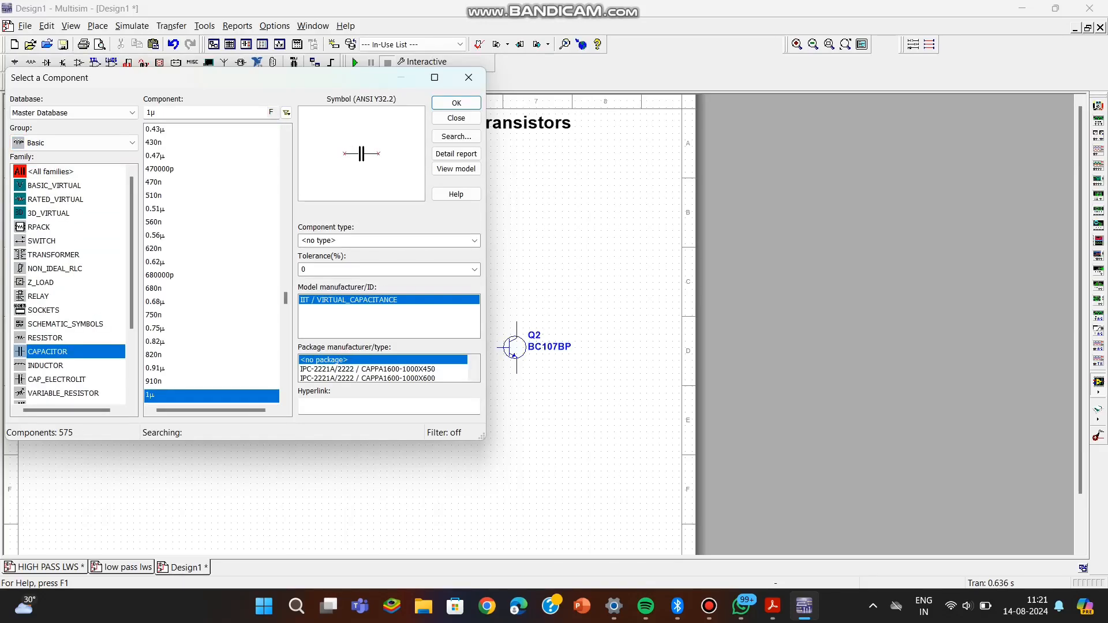
pyautogui.scroll(-4, 212, 265)
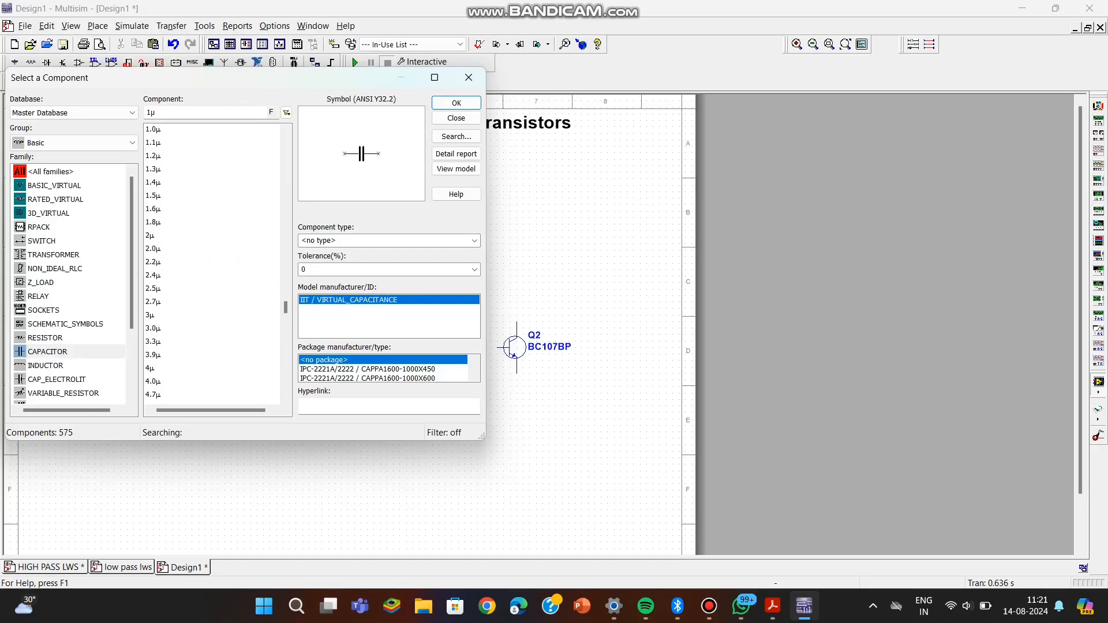
pyautogui.click(151, 113)
pyautogui.write('0.')
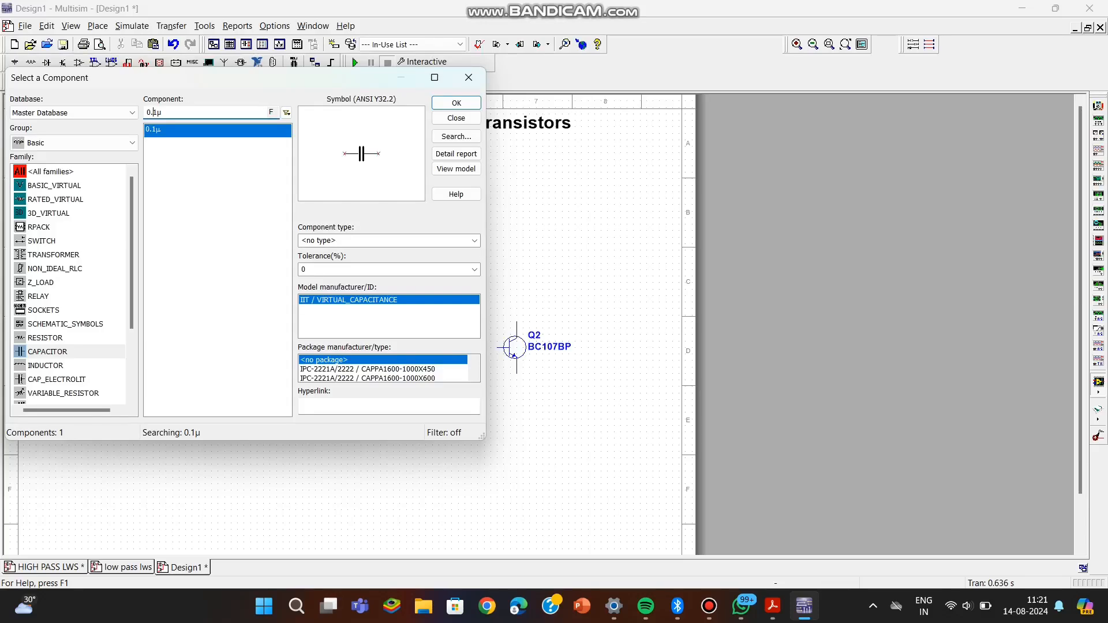
pyautogui.click(456, 103)
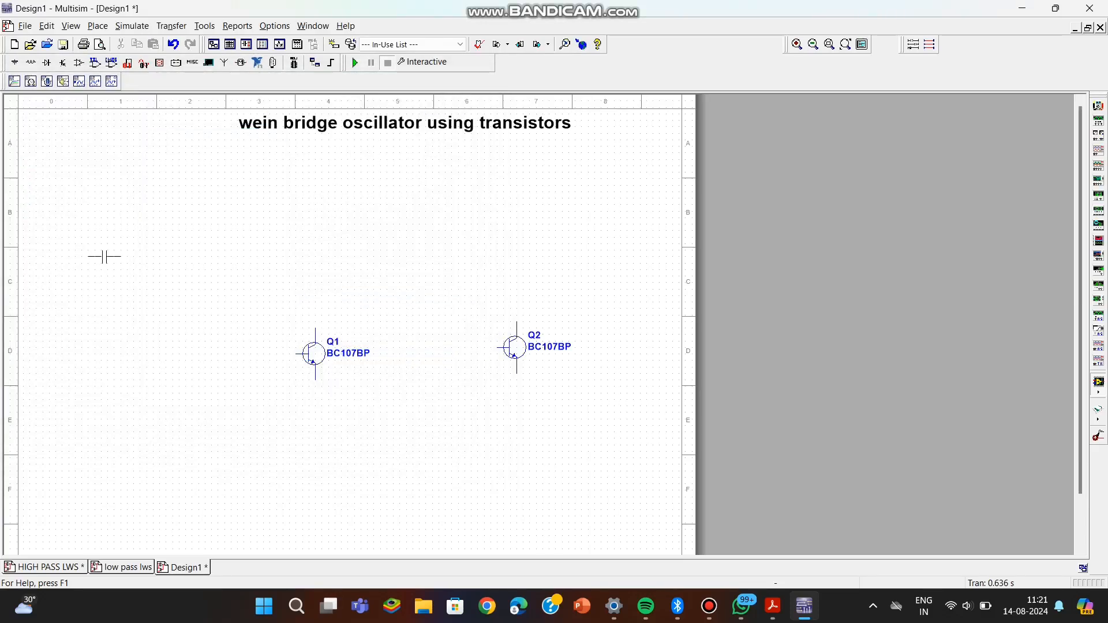
pyautogui.click(85, 295)
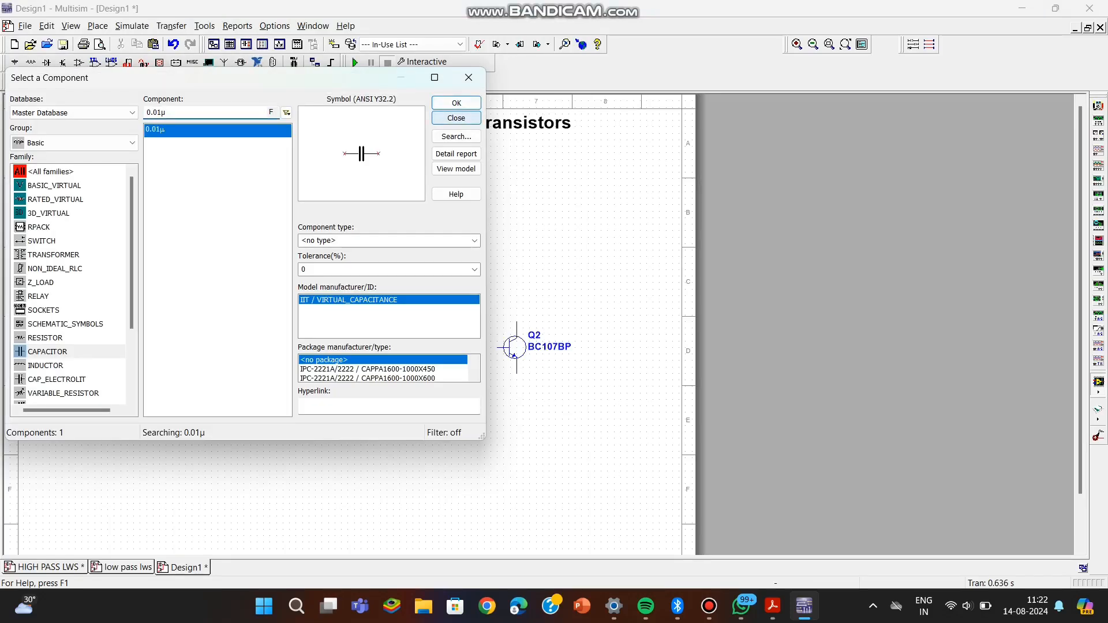
pyautogui.click(456, 103)
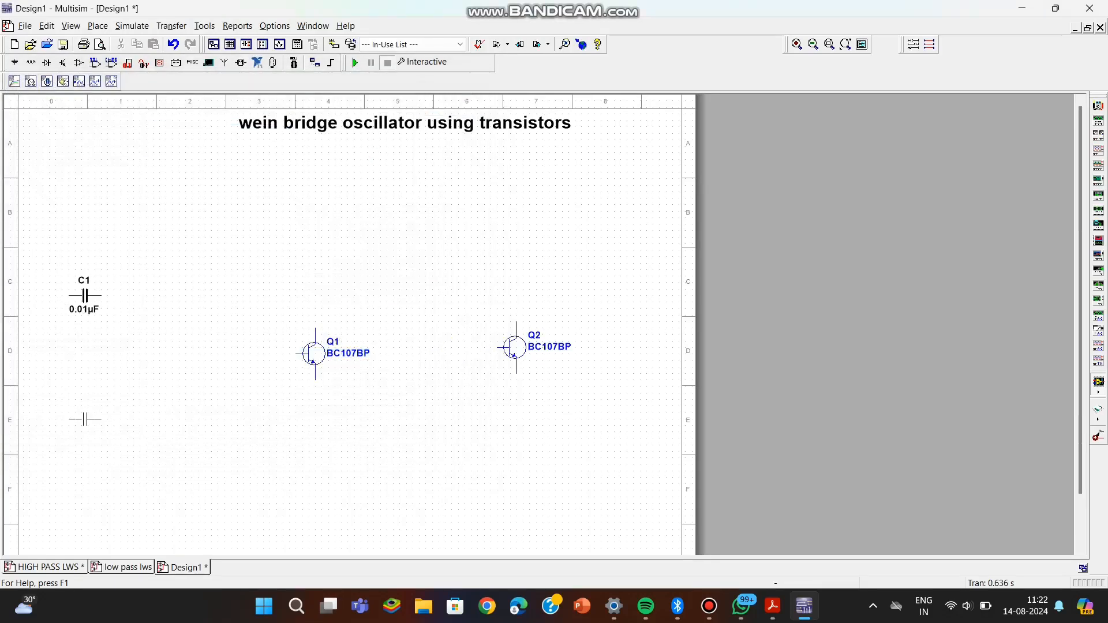
pyautogui.click(82, 435)
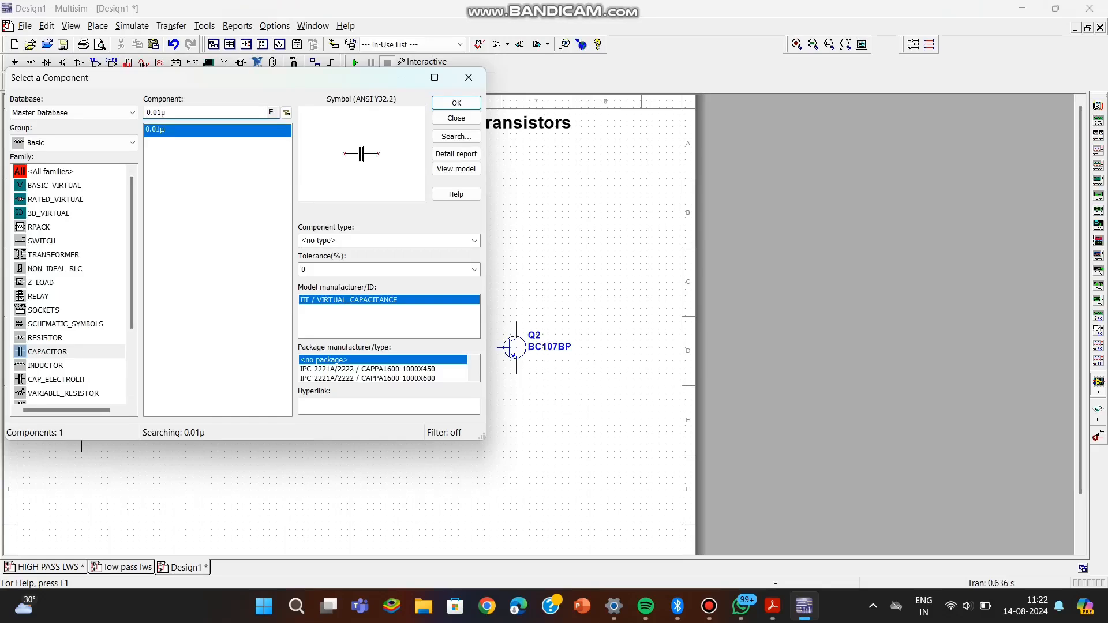
# Place three 10 µF capacitors: one horizontal between the transistors, one horizontal above right of Q2, and one vertical below right of Q2.
pyautogui.press('BackSpace')
pyautogui.press('BackSpace')
pyautogui.click(456, 102)
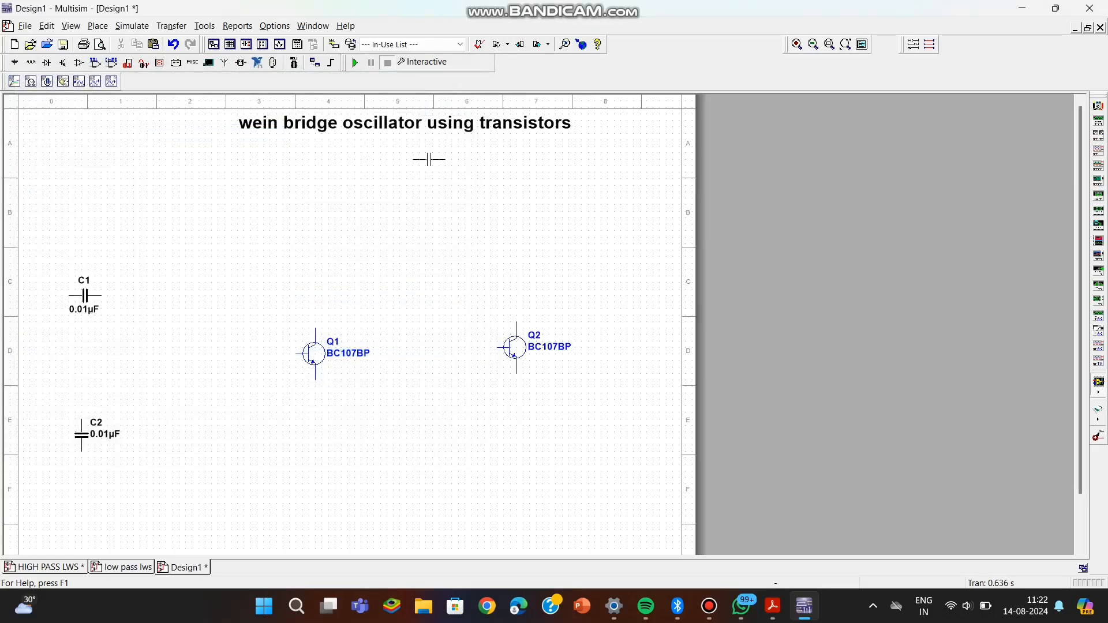
pyautogui.click(390, 309)
pyautogui.click(456, 103)
pyautogui.click(598, 269)
pyautogui.click(456, 102)
pyautogui.click(562, 421)
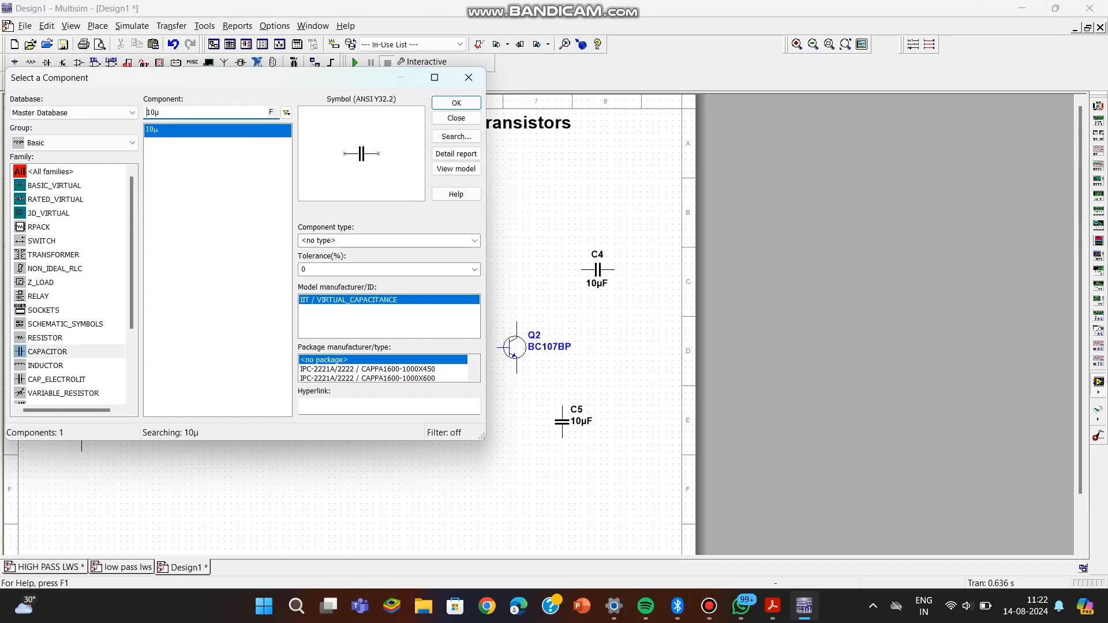
pyautogui.click(469, 77)
# Shift transistors Q1 and Q2 and the three 10 µF capacitors left, keeping C3 between the transistors and C4 and C5 beyond Q2.
pyautogui.moveTo(315, 353); pyautogui.dragTo(263, 354)
pyautogui.moveTo(390, 309); pyautogui.dragTo(350, 315)
pyautogui.moveTo(515, 347); pyautogui.dragTo(450, 354)
pyautogui.moveTo(562, 421); pyautogui.dragTo(523, 437)
pyautogui.moveTo(598, 269); pyautogui.dragTo(546, 283)
pyautogui.click(554, 340)
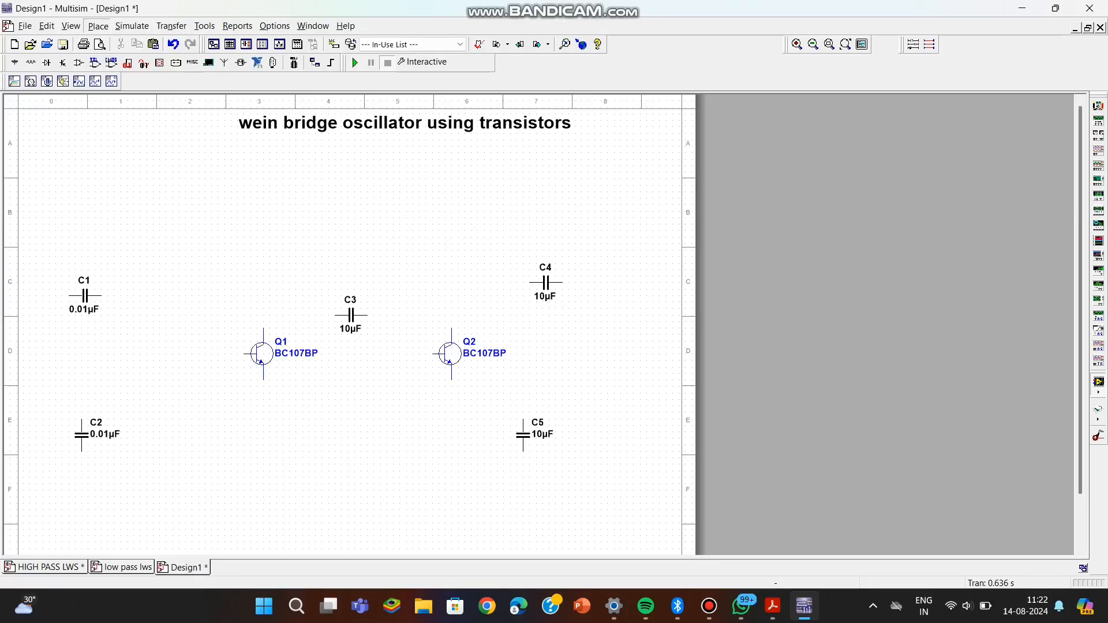
# Place a vertical 10 kΩ resistor between the two 0.01 µF capacitors.
pyautogui.click(97, 26)
pyautogui.click(116, 39)
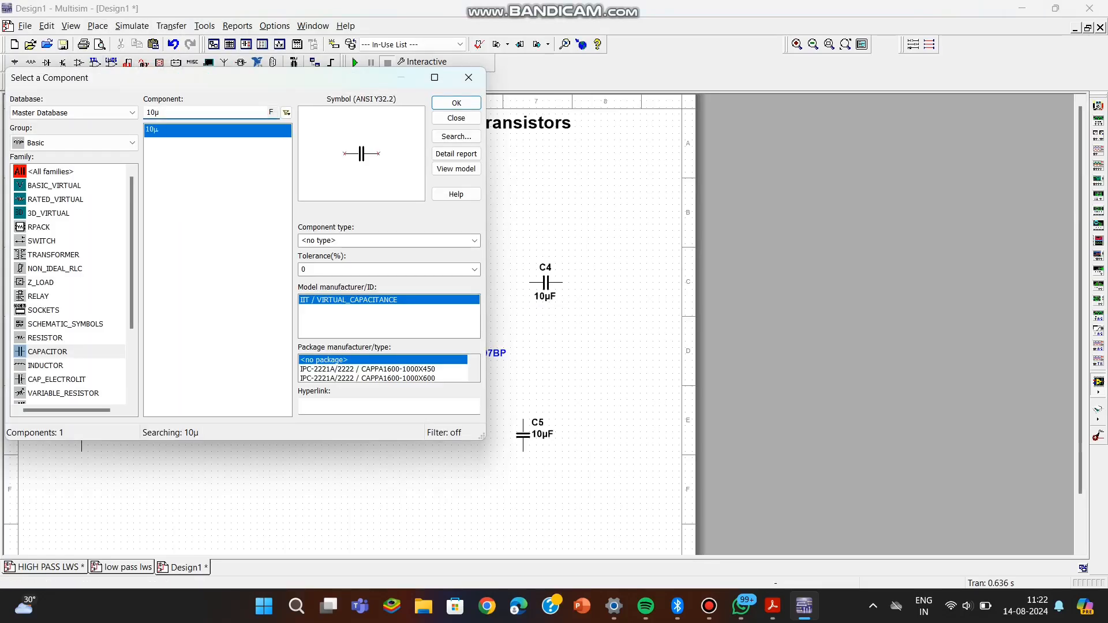
pyautogui.click(45, 338)
pyautogui.click(196, 112)
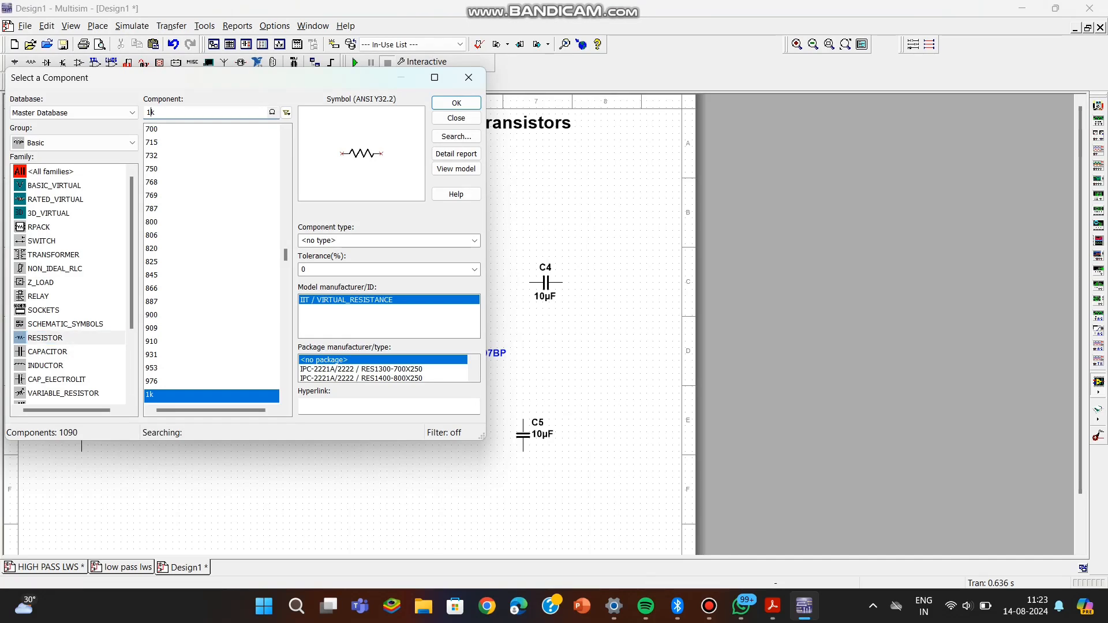
pyautogui.write('0')
pyautogui.press('Return')
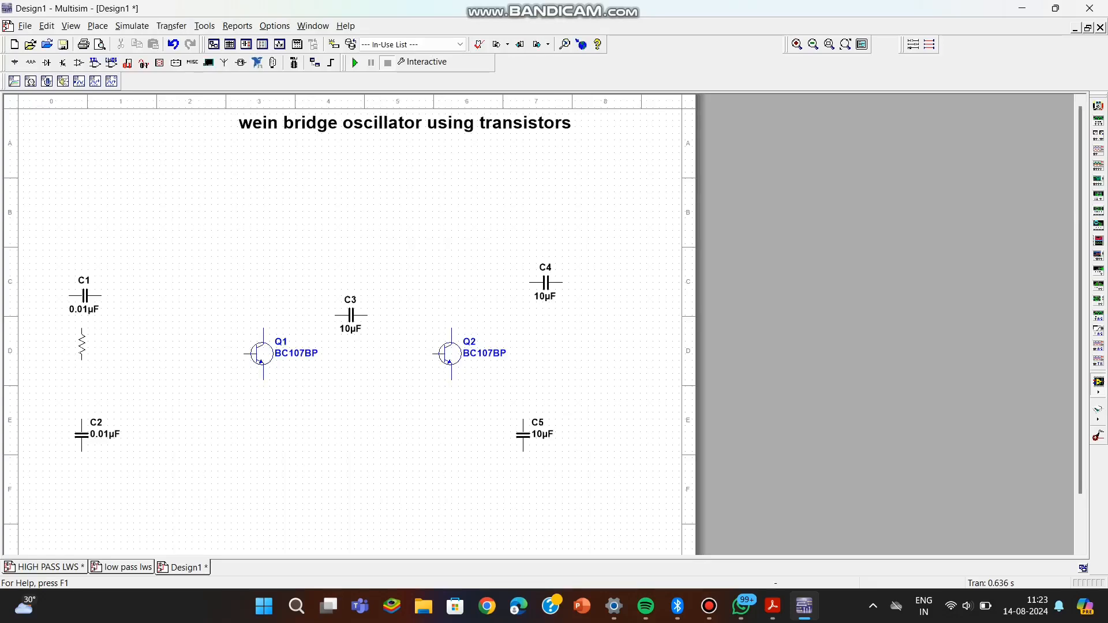
pyautogui.click(82, 344)
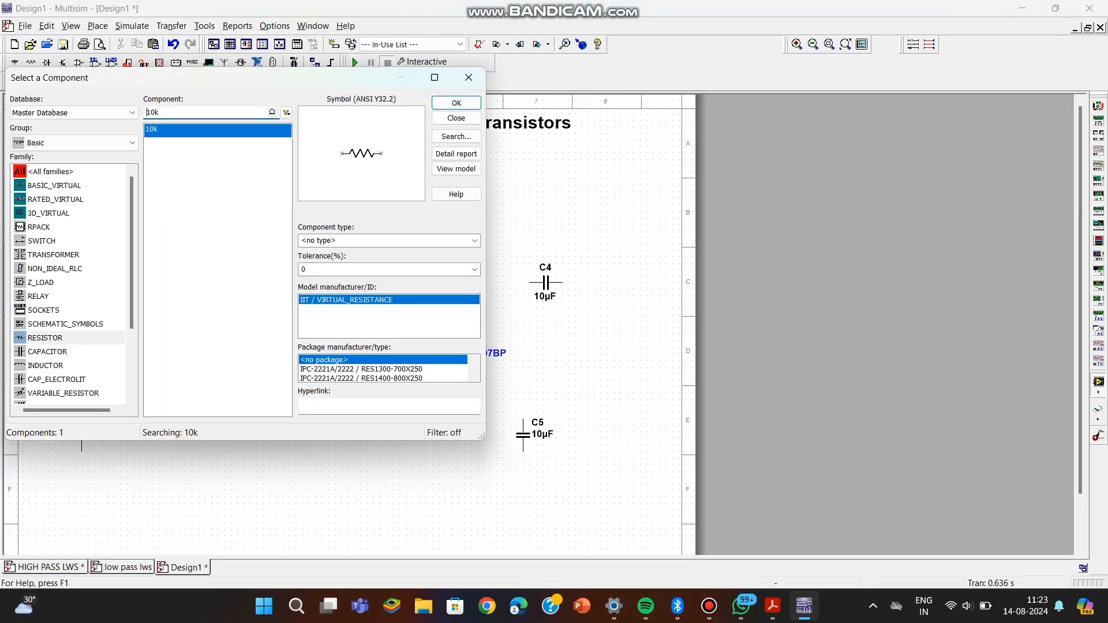
# Place a vertical 47 kΩ resistor above and to the left of transistor Q1.
pyautogui.press('BackSpace')
pyautogui.press('BackSpace')
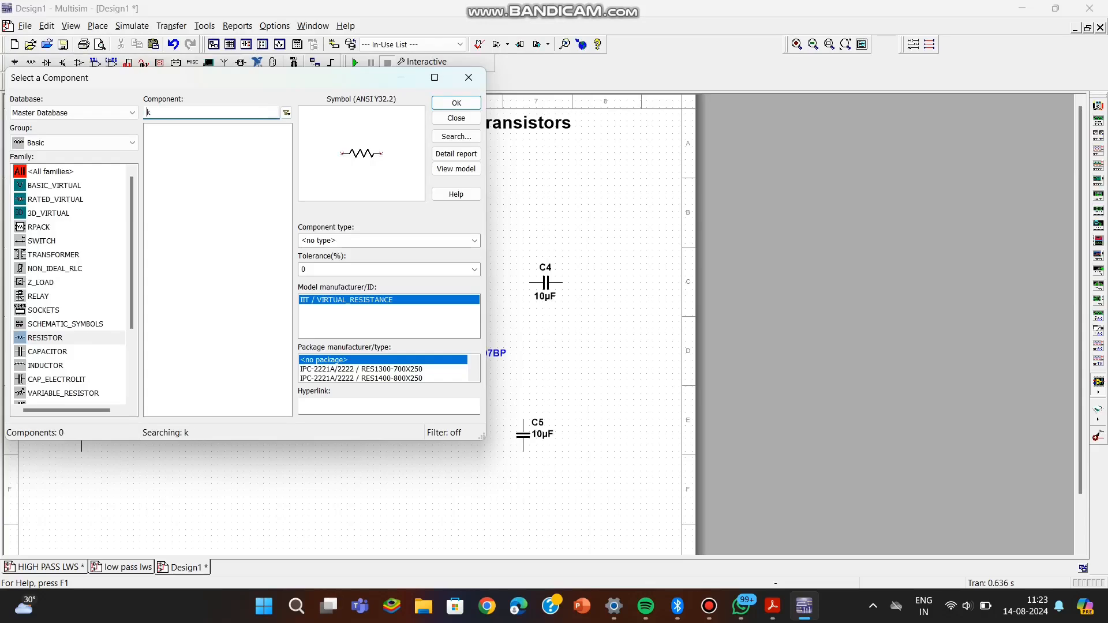
pyautogui.write('44')
pyautogui.press('BackSpace')
pyautogui.write('7')
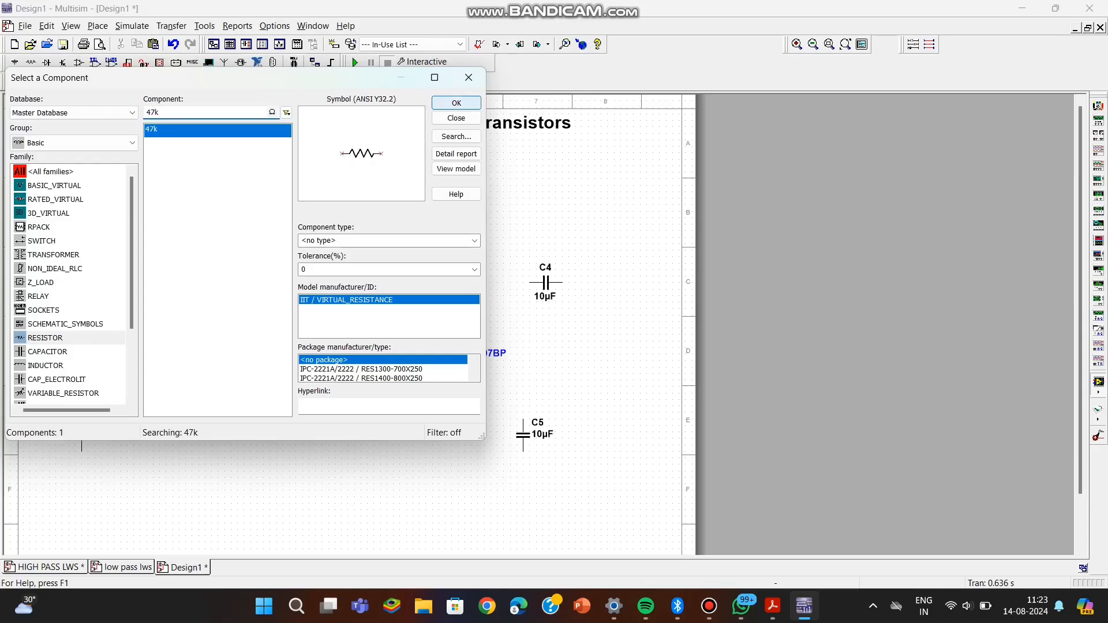
pyautogui.click(456, 105)
pyautogui.hotkey('ctrl', 'r')
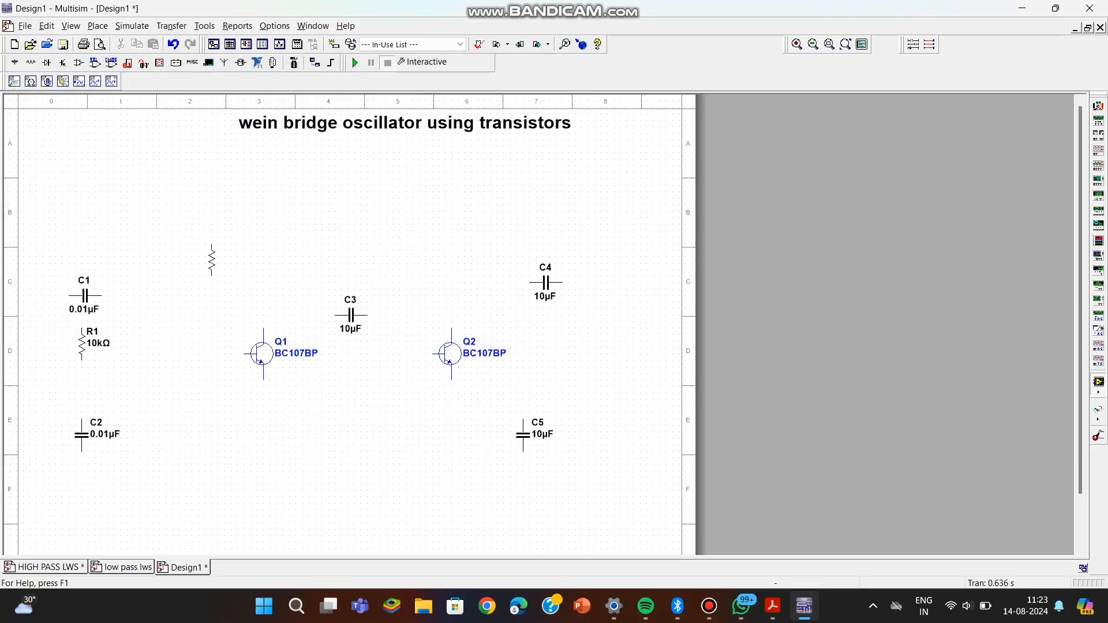
pyautogui.click(212, 259)
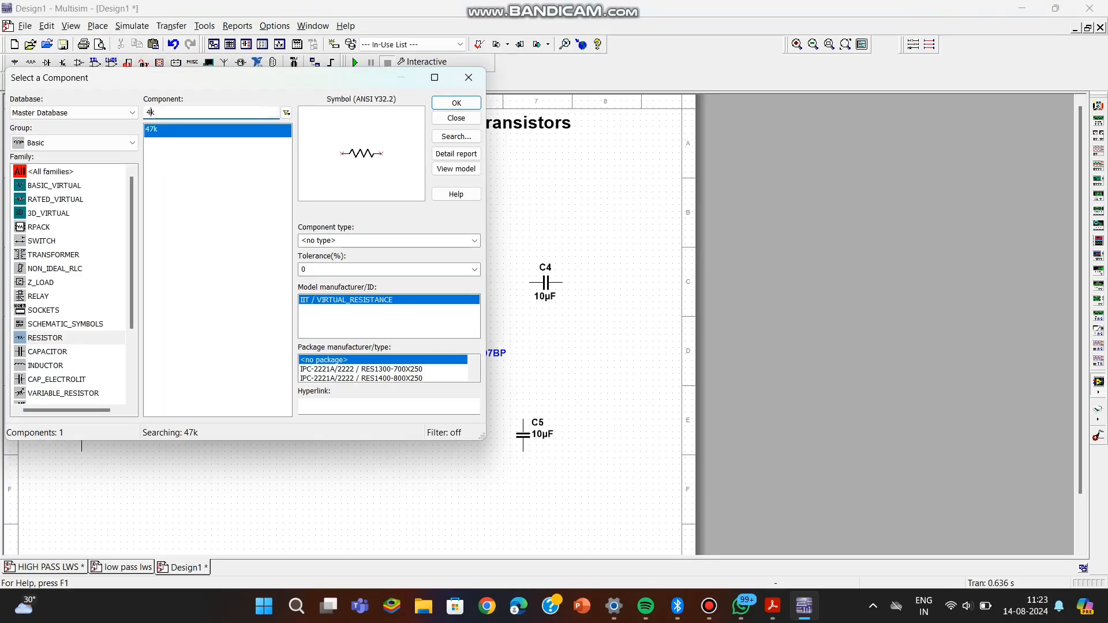
# Place two vertical 2.2 kΩ resistors, one directly above transistor Q1 and one directly above Q2.
pyautogui.press('BackSpace')
pyautogui.press('BackSpace')
pyautogui.write('.2')
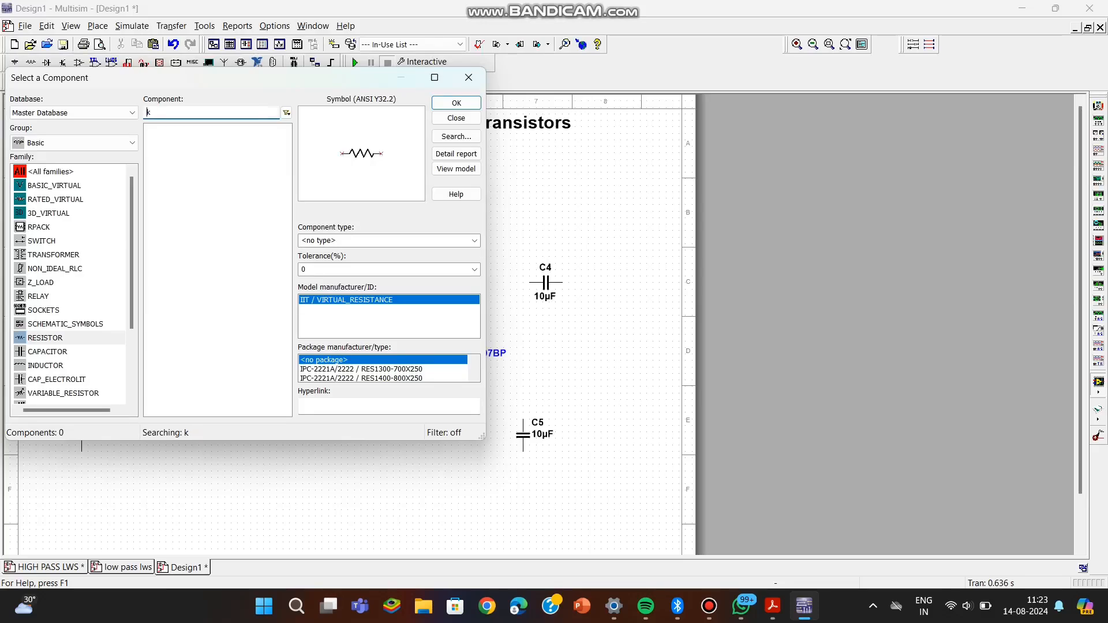
pyautogui.click(456, 103)
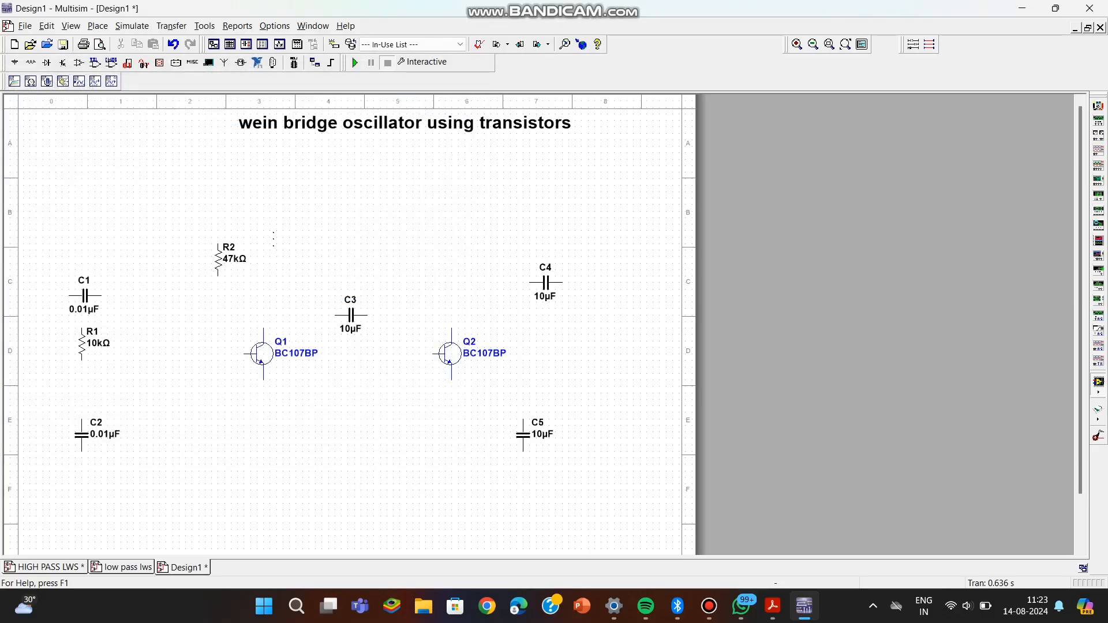
pyautogui.click(265, 240)
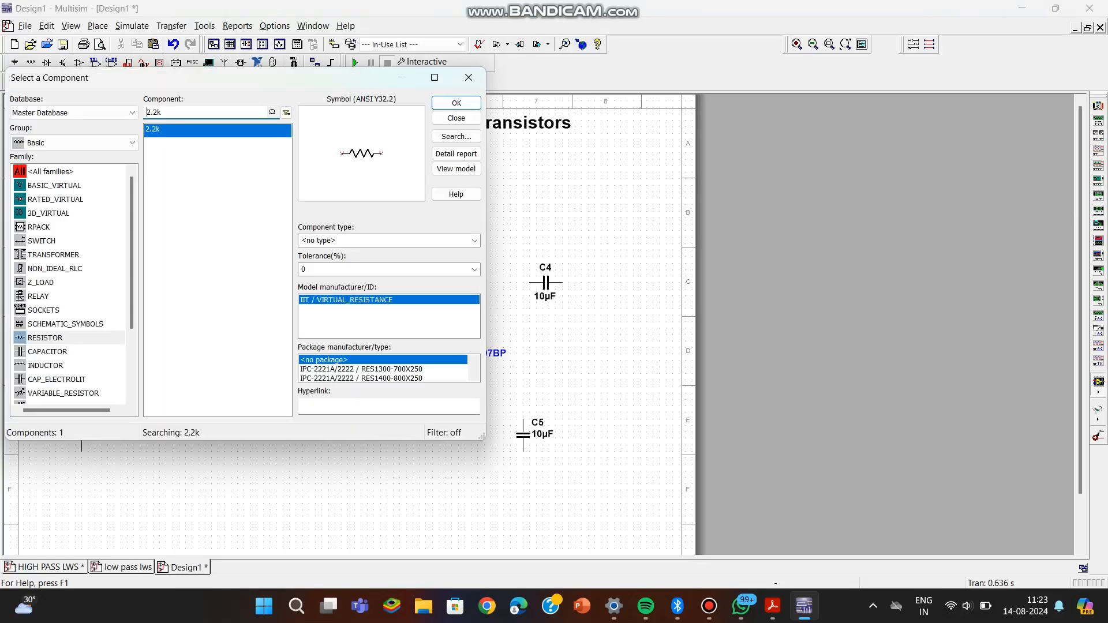
pyautogui.click(455, 103)
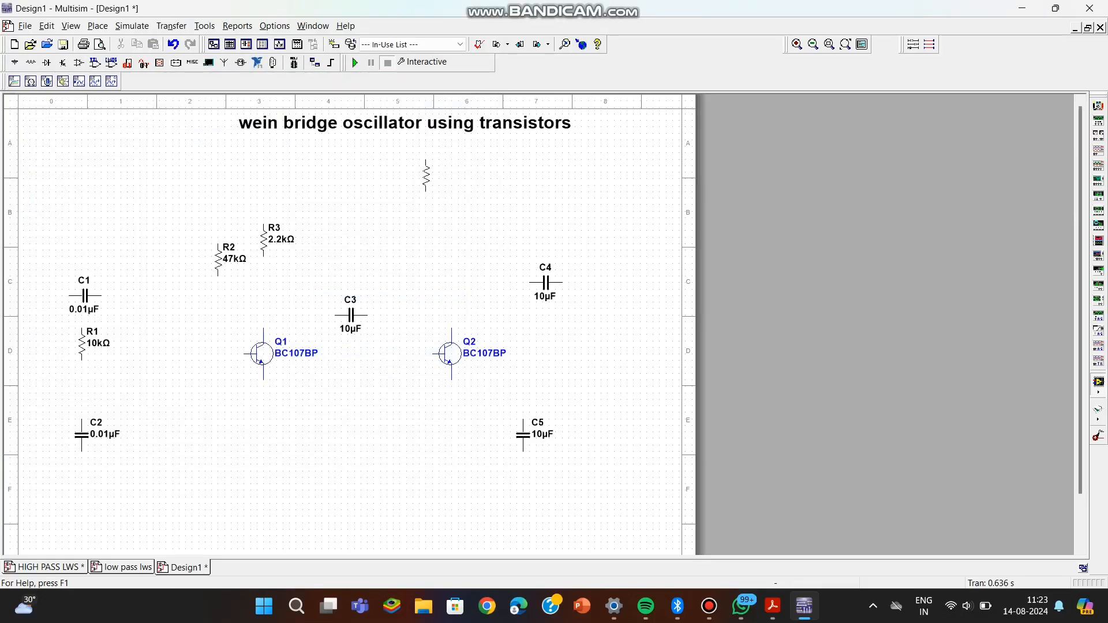
pyautogui.click(452, 240)
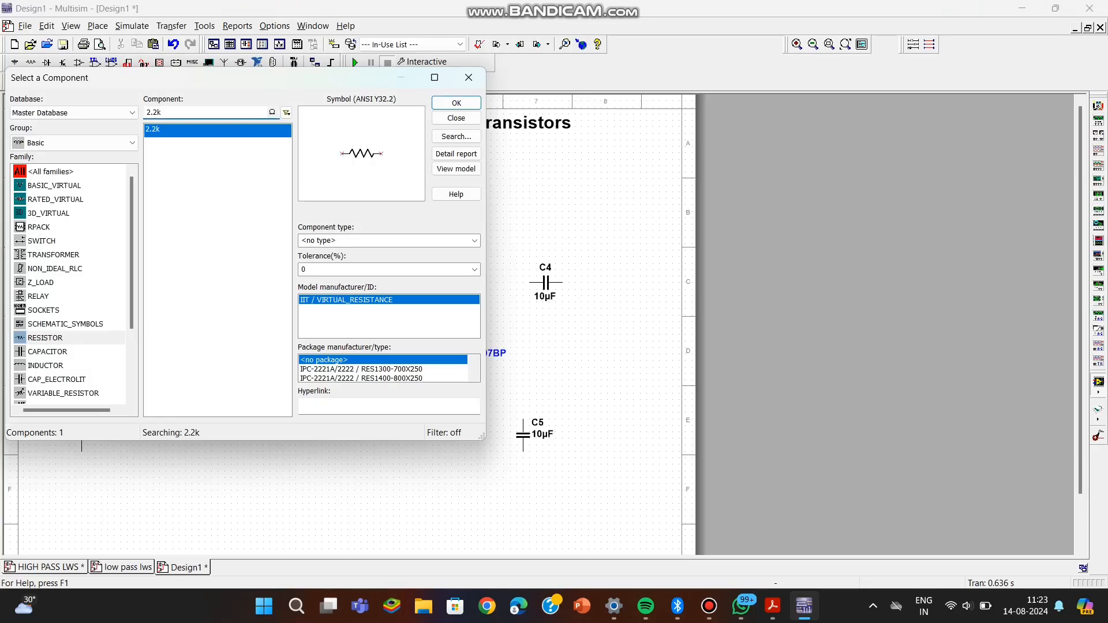
# Place a vertical 47 kΩ resistor to the left of the 2.2 kΩ resistor above Q2.
pyautogui.press('BackSpace')
pyautogui.write('7')
pyautogui.press('BackSpace')
pyautogui.press('Return')
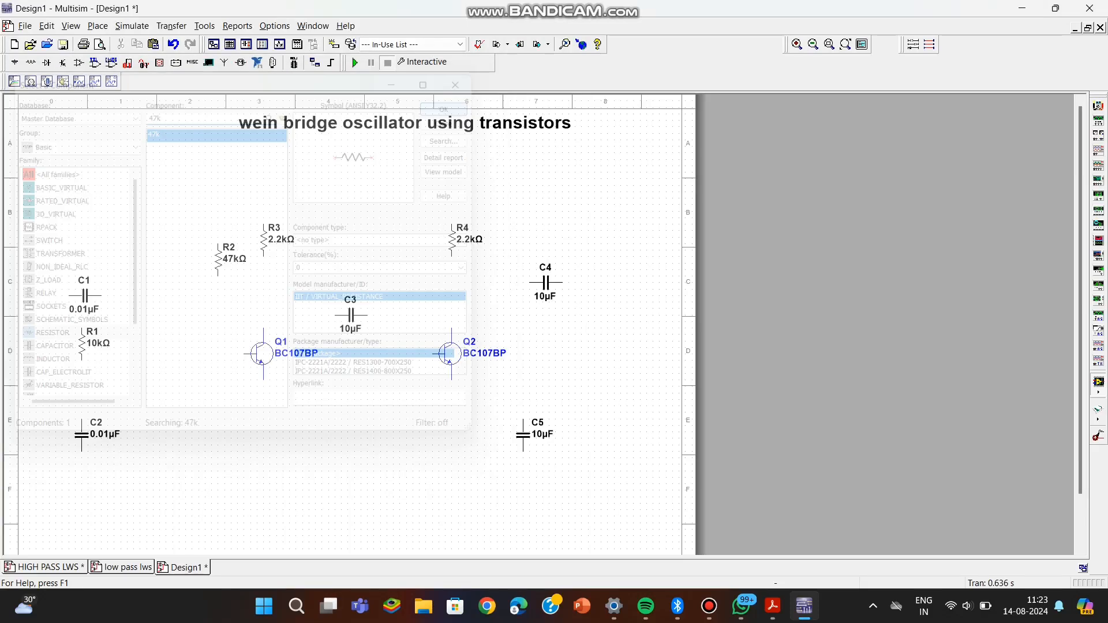
pyautogui.hotkey('ctrl', 'r')
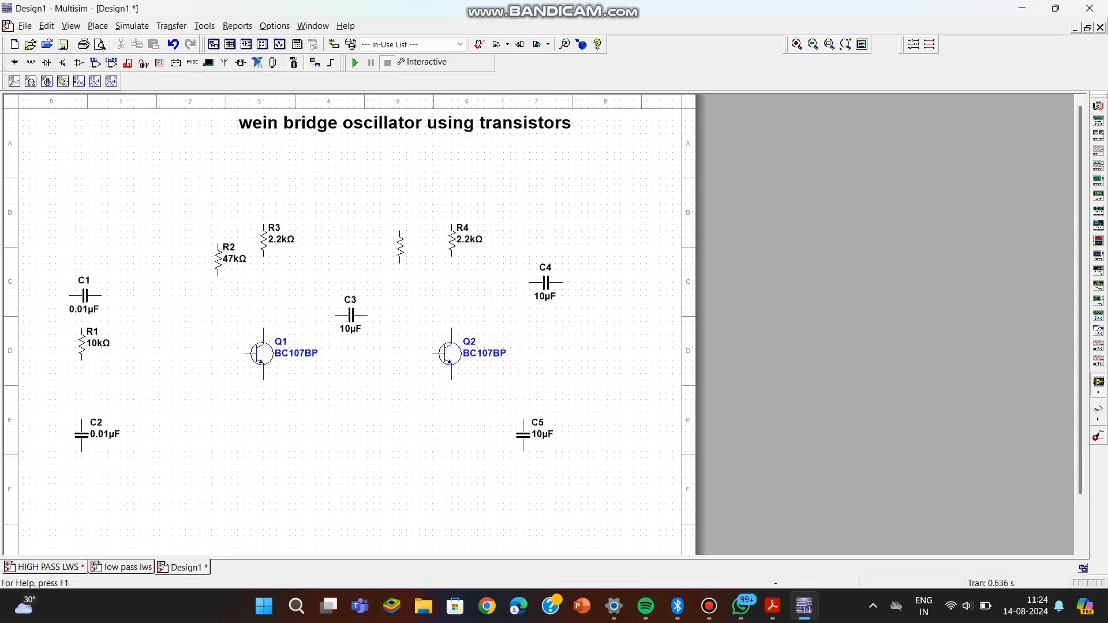
pyautogui.click(404, 237)
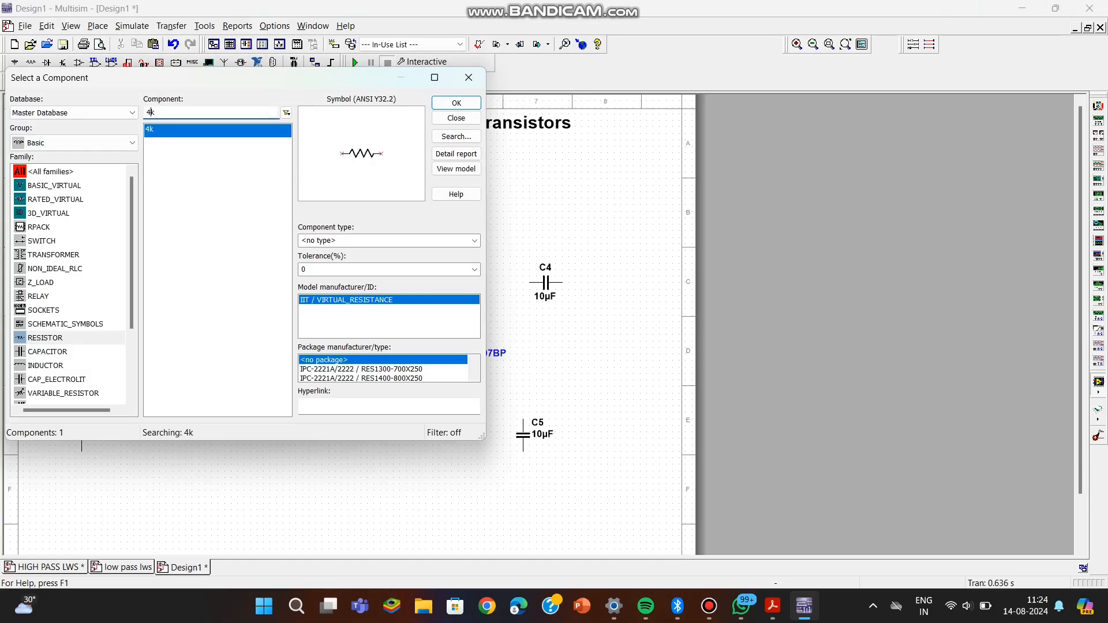
# Place two vertical 10 kΩ resistors, one below and to the left of transistor Q1 and one likewise for Q2.
pyautogui.write('10')
pyautogui.write('1')
pyautogui.press('Return')
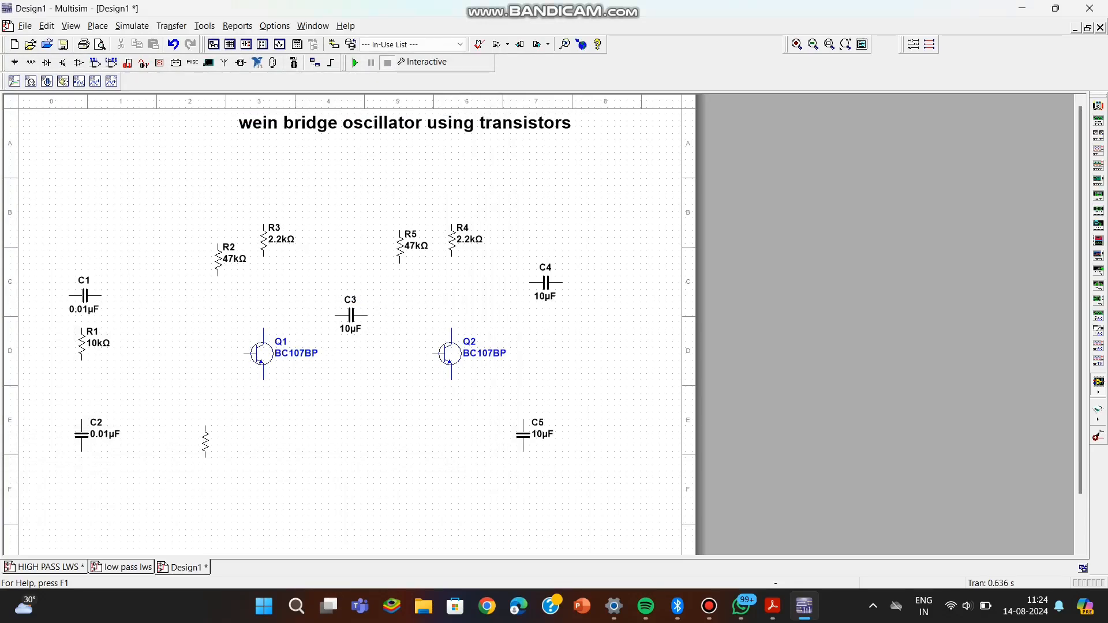
pyautogui.click(209, 438)
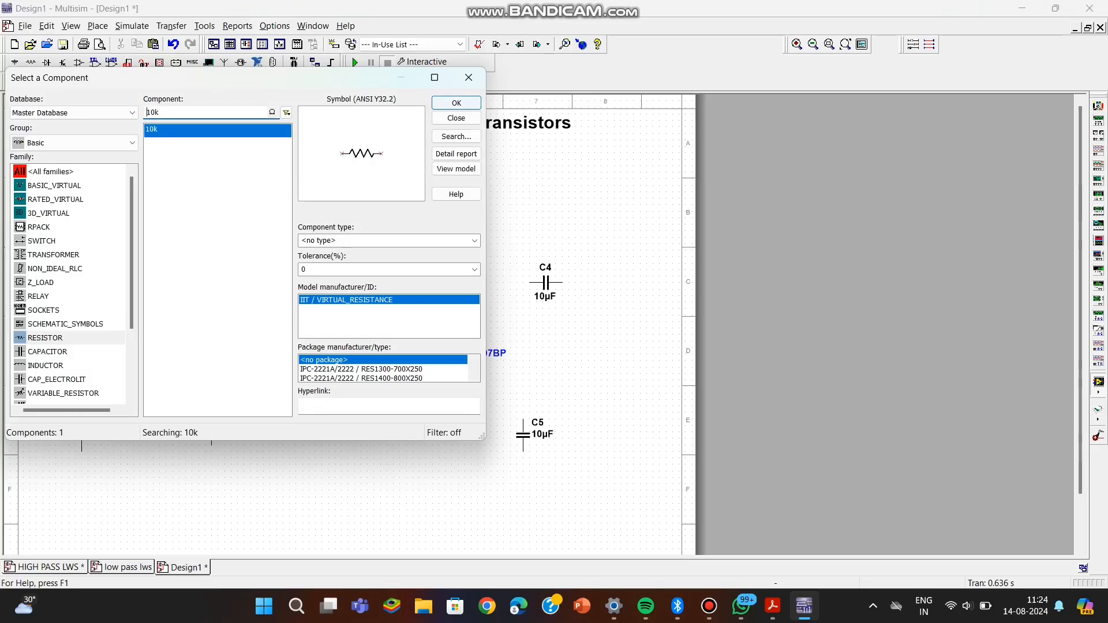
pyautogui.press('Escape')
pyautogui.hotkey('ctrl', 'r')
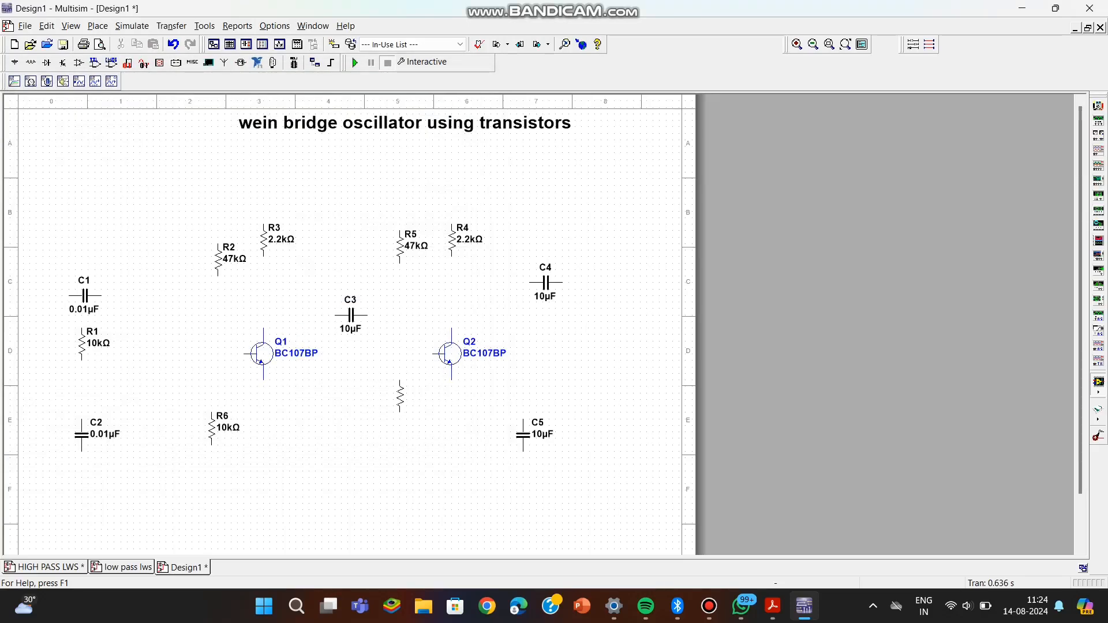
pyautogui.click(400, 424)
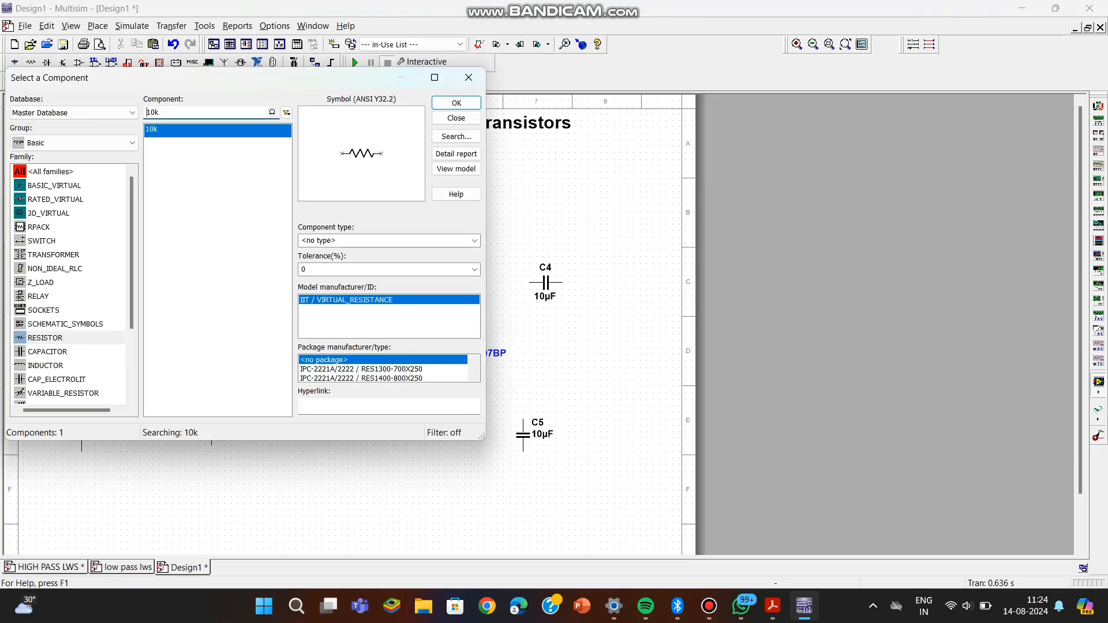
# Place two vertical 680 kΩ resistors, one directly below transistor Q2 and one directly below Q1.
pyautogui.press('Delete')
pyautogui.write('686')
pyautogui.press('BackSpace')
pyautogui.click(455, 103)
pyautogui.hotkey('ctrl', 'r')
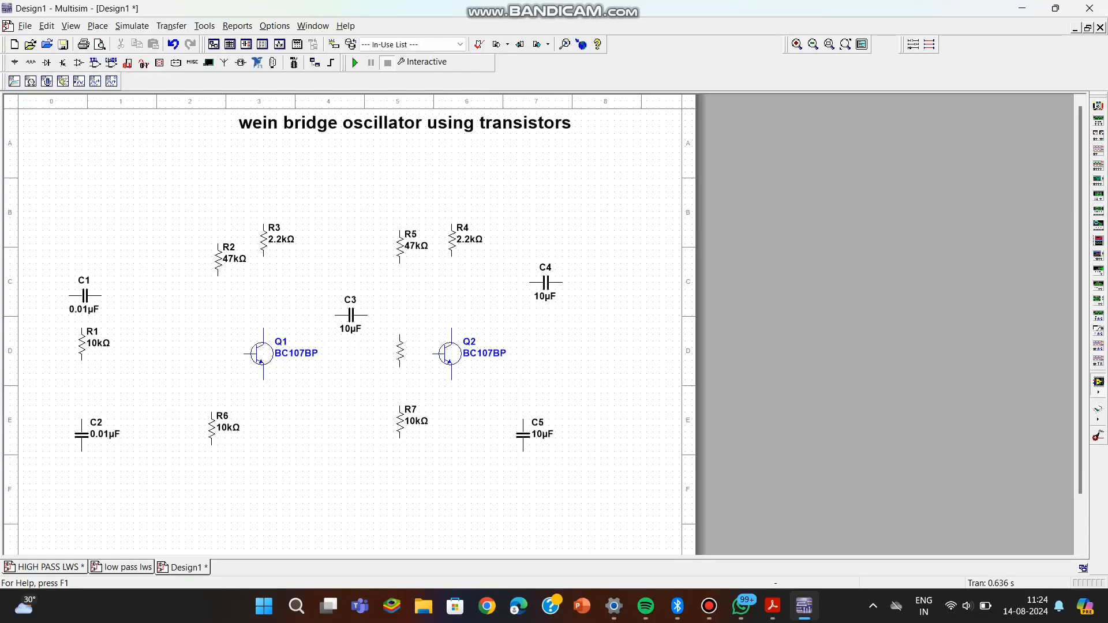
pyautogui.click(446, 415)
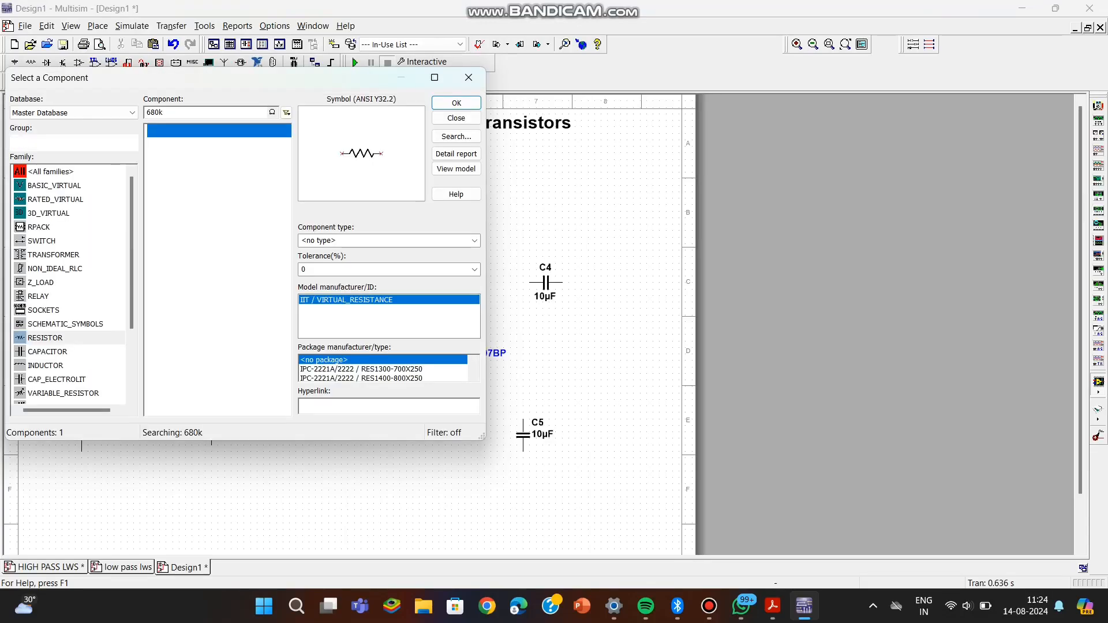
pyautogui.press('Return')
pyautogui.hotkey('ctrl', 'r')
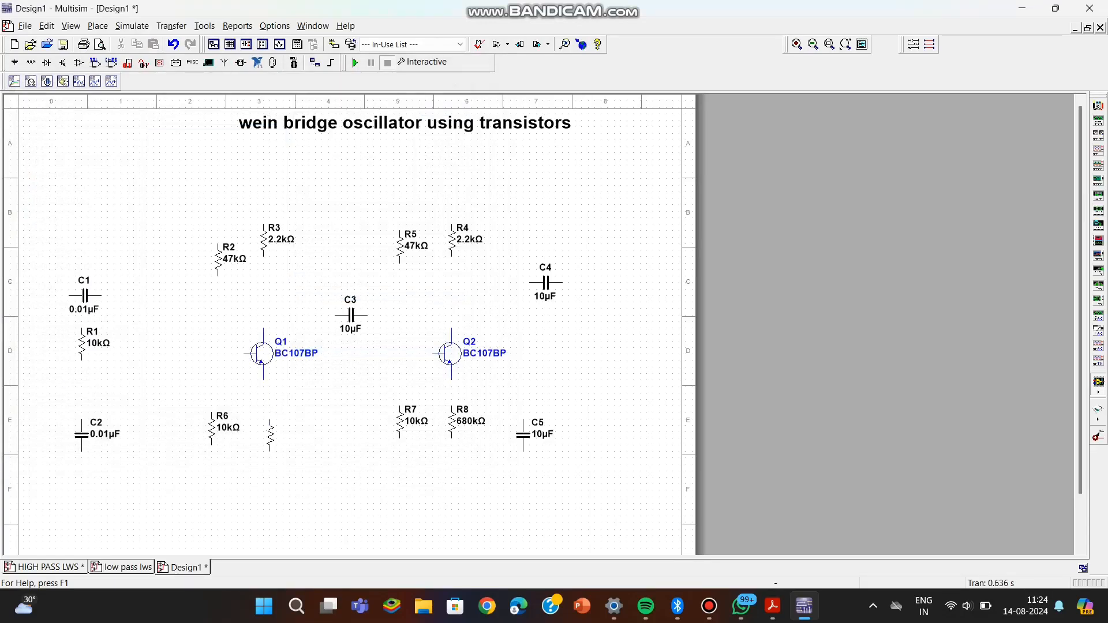
pyautogui.click(263, 436)
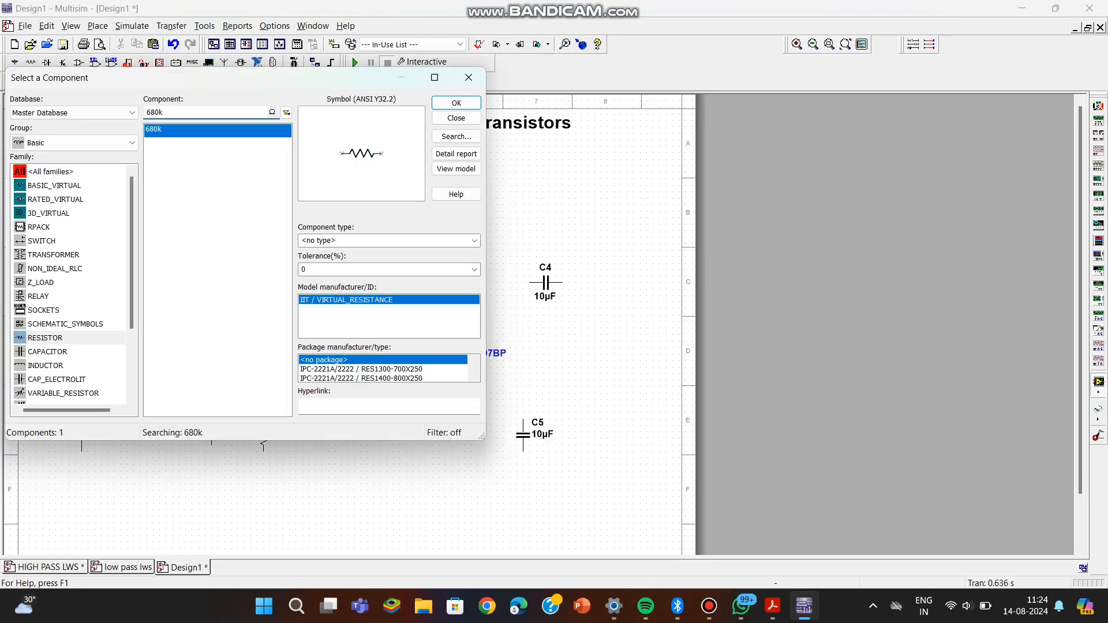
# Search all component groups for "poten".
pyautogui.click(73, 142)
pyautogui.click(74, 158)
pyautogui.doubleClick(151, 112)
pyautogui.press('BackSpace')
pyautogui.write('poten')
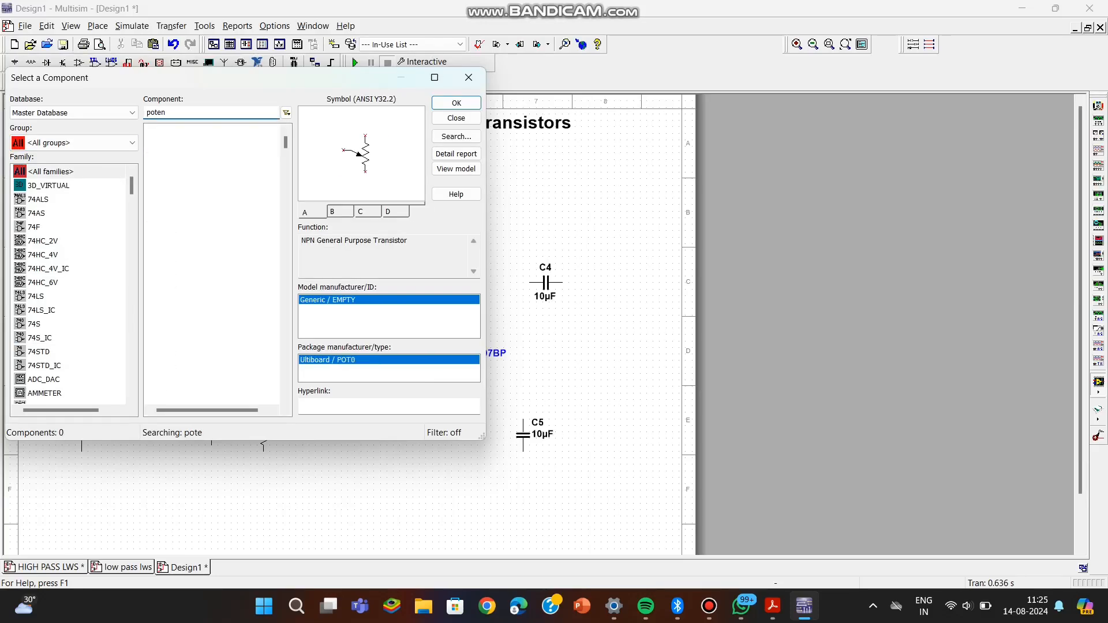
pyautogui.press('Return')
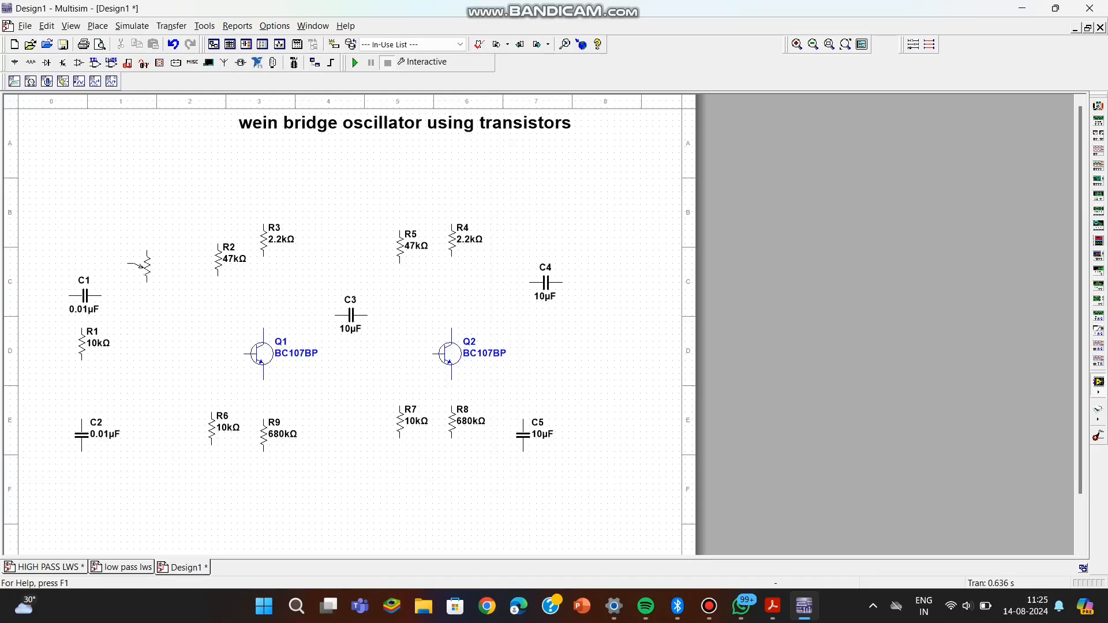
pyautogui.click(142, 266)
pyautogui.click(455, 118)
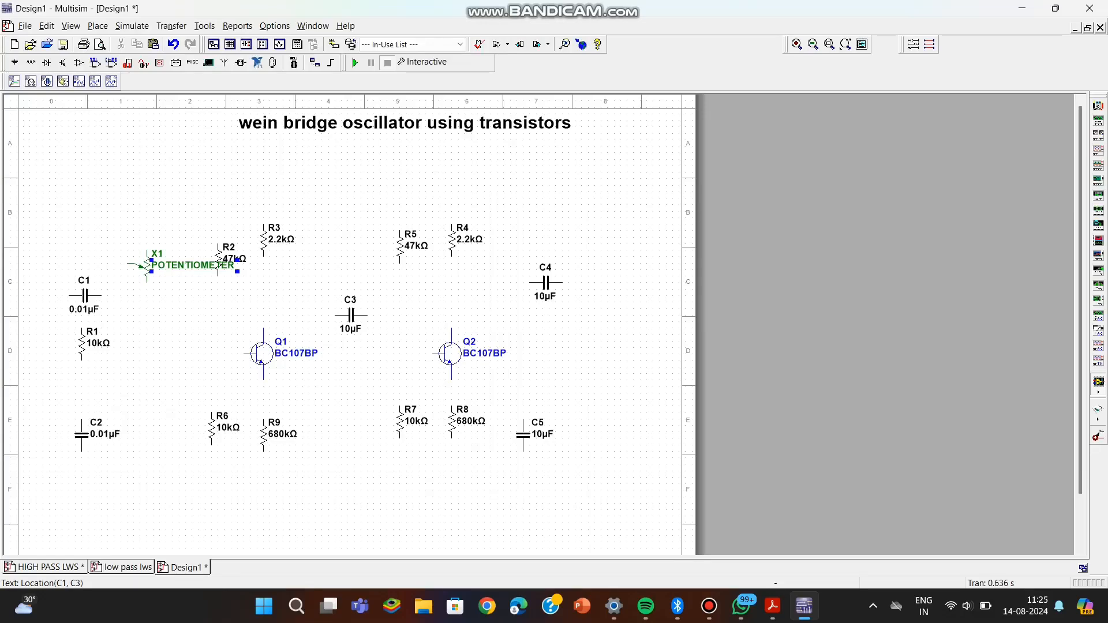
pyautogui.click(146, 267)
pyautogui.press('Delete')
# Place a POTENTIOMETER_RATED part between C1 and R2, and rotate capacitor C1 to vertical.
pyautogui.click(97, 26)
pyautogui.click(126, 43)
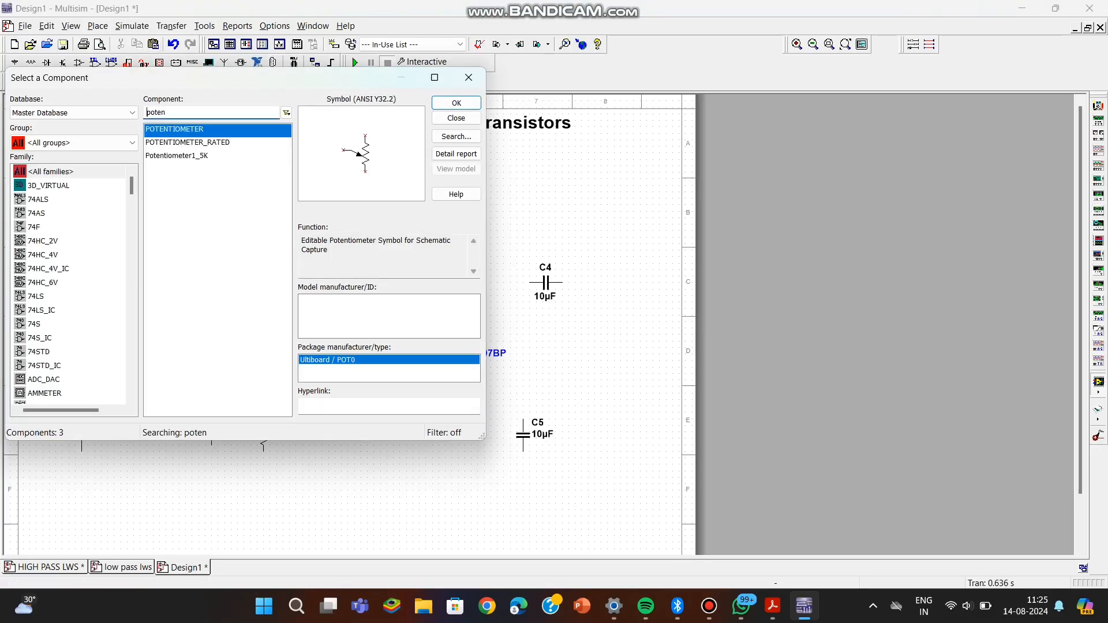
pyautogui.click(187, 142)
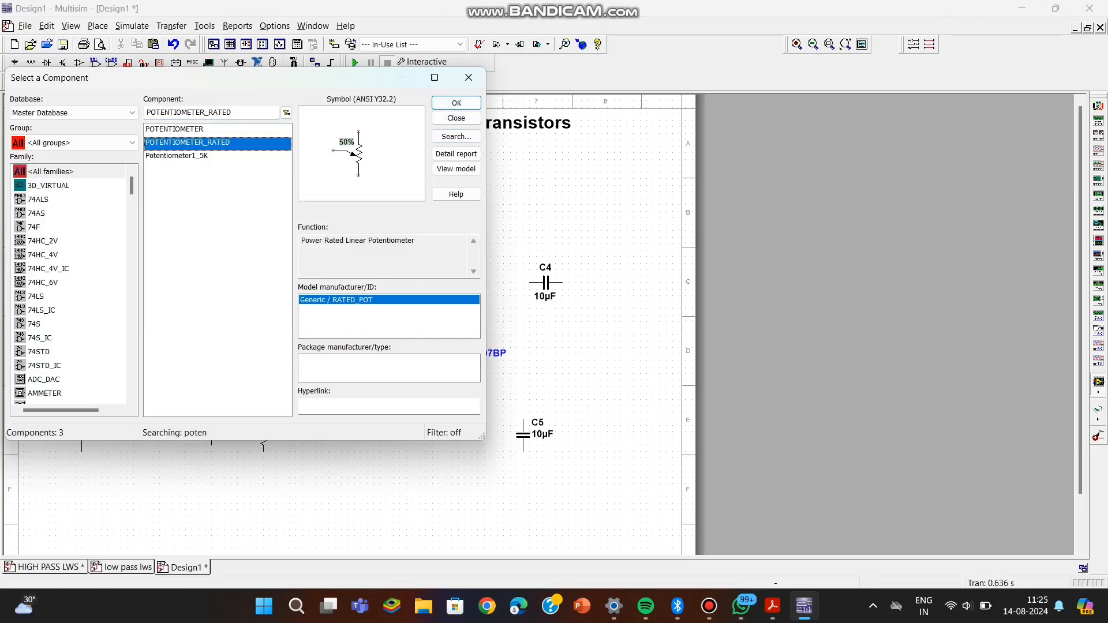
pyautogui.click(176, 156)
pyautogui.click(174, 129)
pyautogui.click(188, 142)
pyautogui.click(456, 103)
pyautogui.click(144, 257)
pyautogui.click(469, 78)
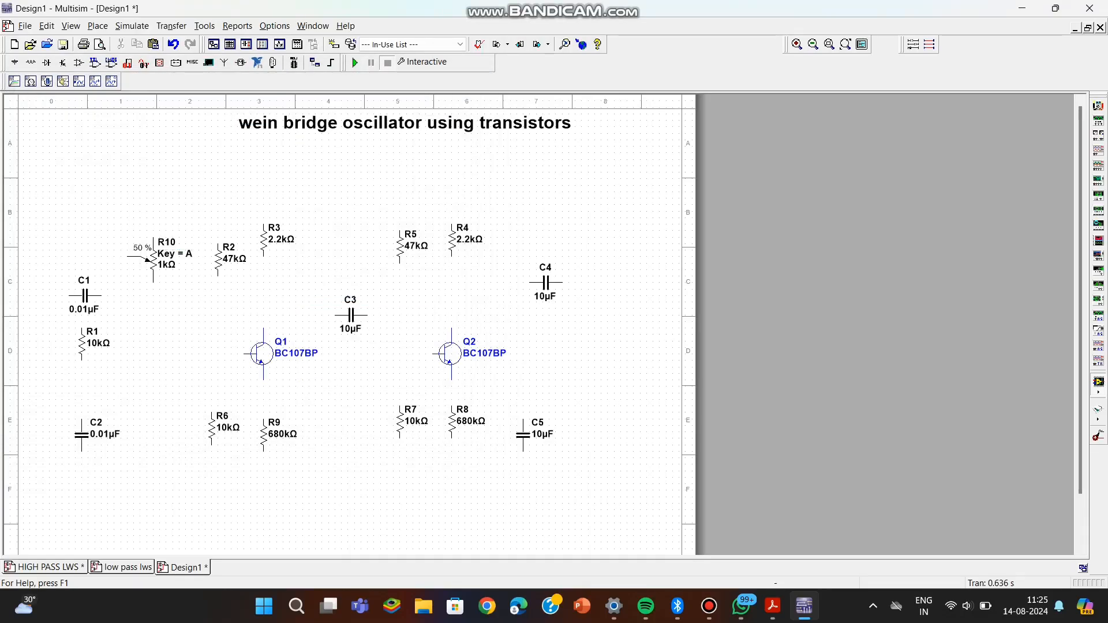
pyautogui.click(85, 296)
pyautogui.hotkey('ctrl', 'r')
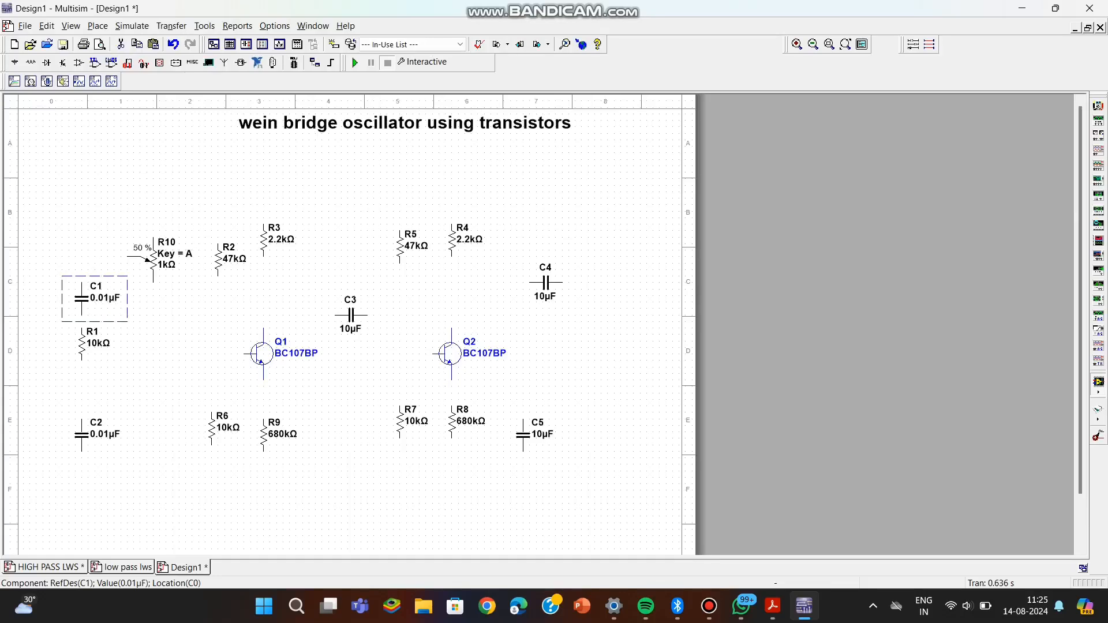
# Place a VCC supply symbol above the circuit, midway between R3 and R5.
pyautogui.click(97, 26)
pyautogui.click(118, 44)
pyautogui.write('poten')
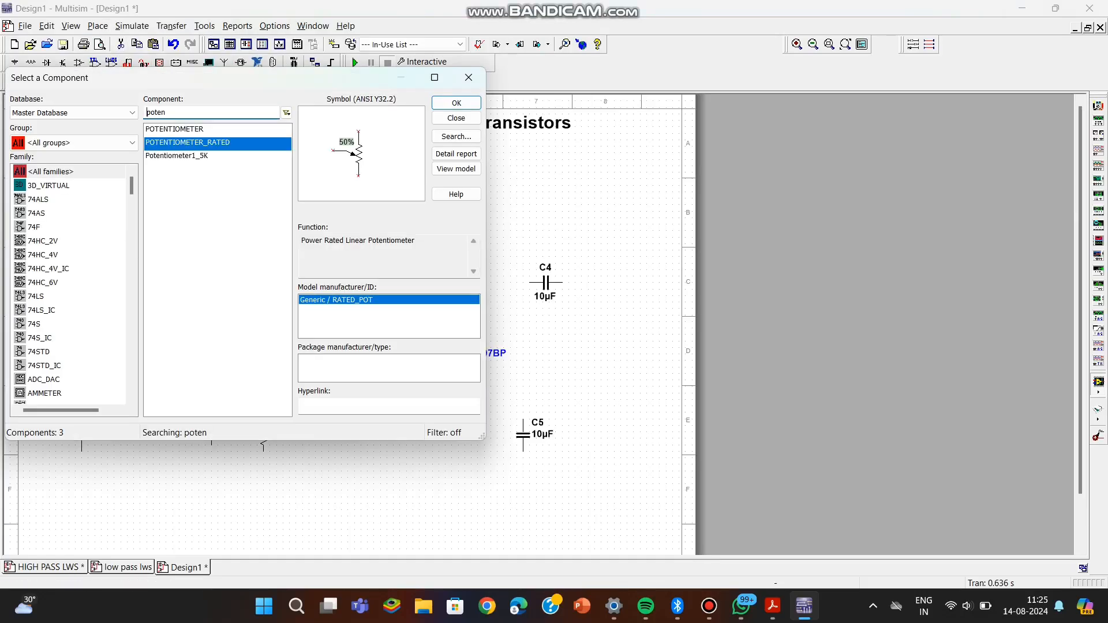
pyautogui.press('BackSpace')
pyautogui.press('BackSpace')
pyautogui.press('BackSpace')
pyautogui.press('BackSpace')
pyautogui.press('BackSpace')
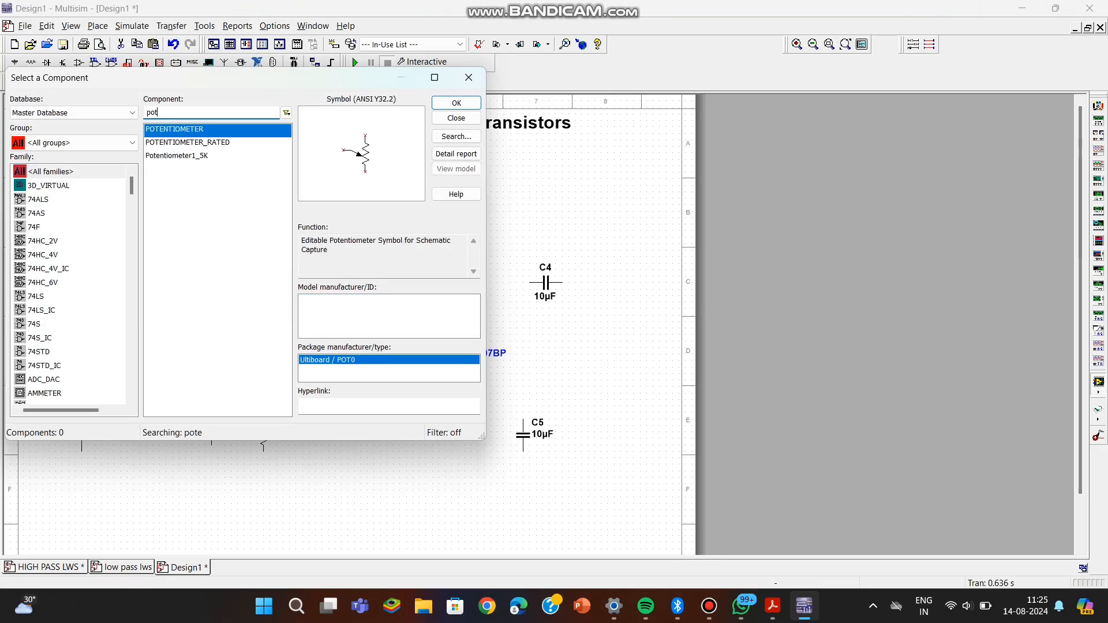
pyautogui.write('vc')
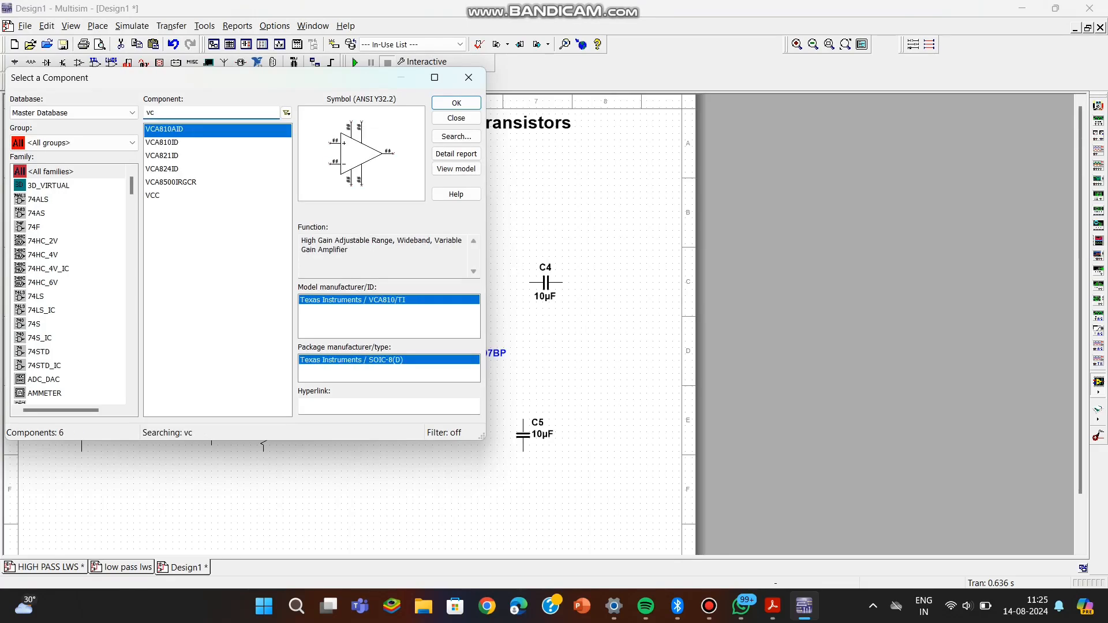
pyautogui.click(152, 195)
pyautogui.click(455, 103)
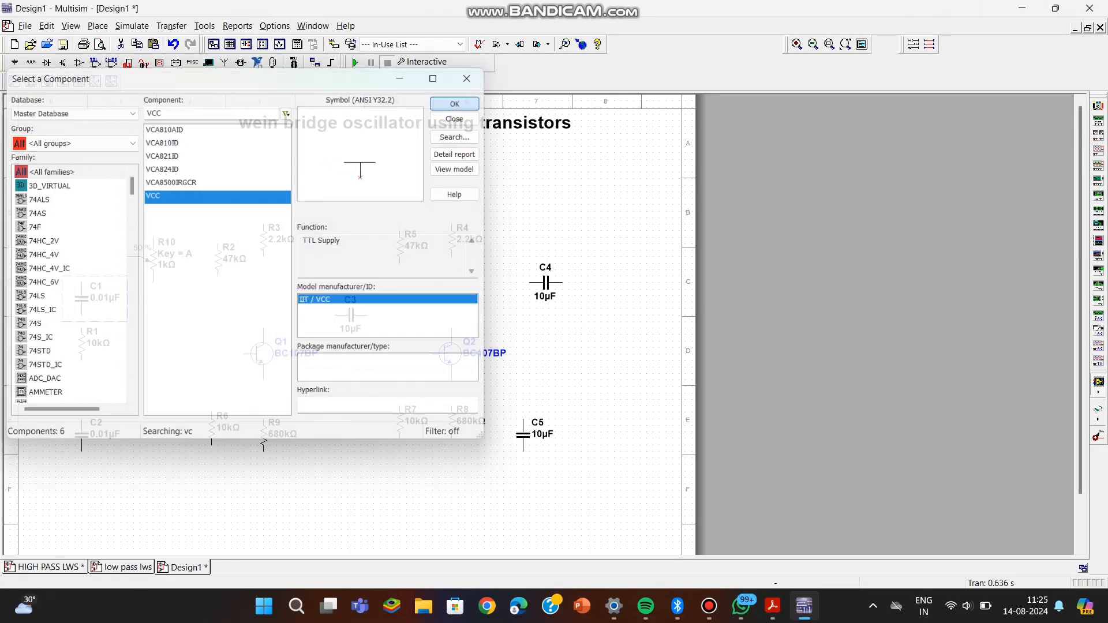
pyautogui.click(334, 178)
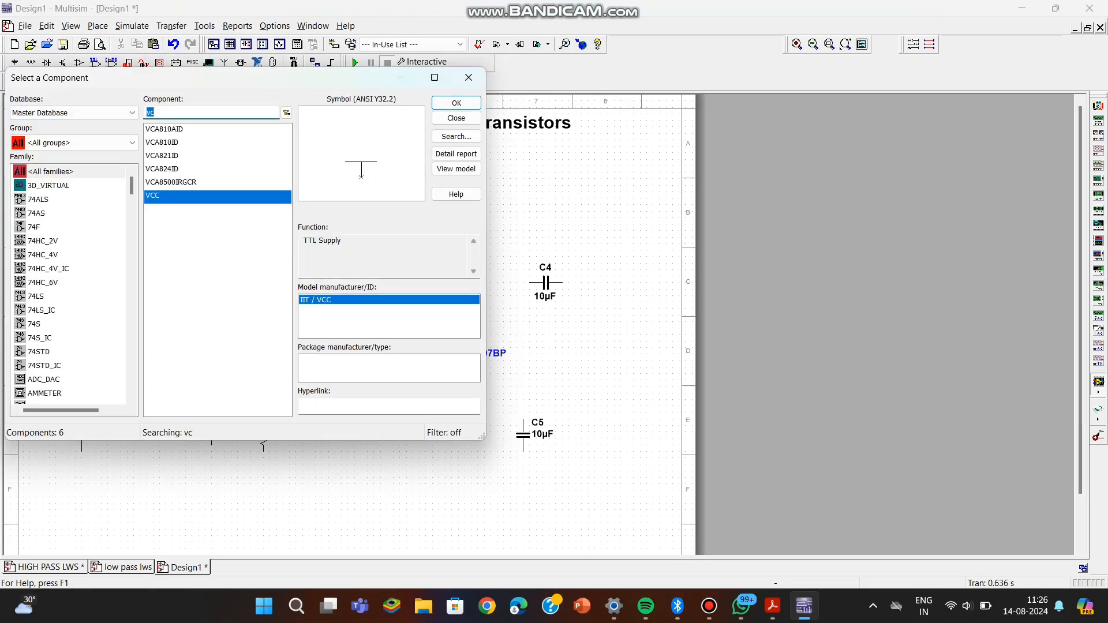
# Place a GROUND symbol centrally below the circuit and a two-channel oscilloscope above and to the right of C4.
pyautogui.write('gro')
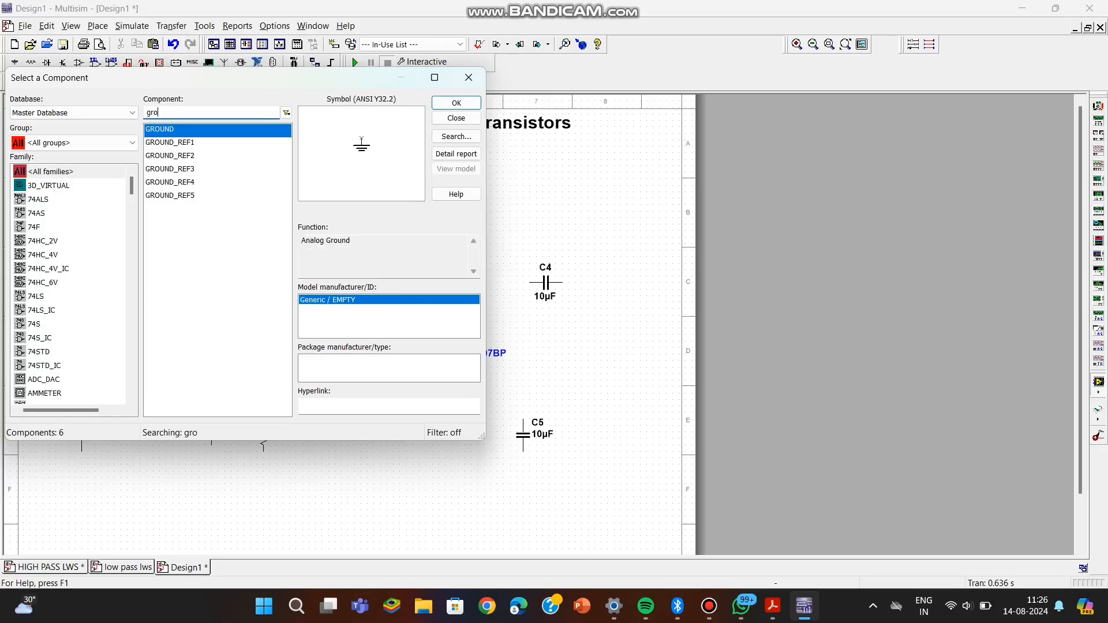
pyautogui.press('Return')
pyautogui.scroll(-1, 334, 476)
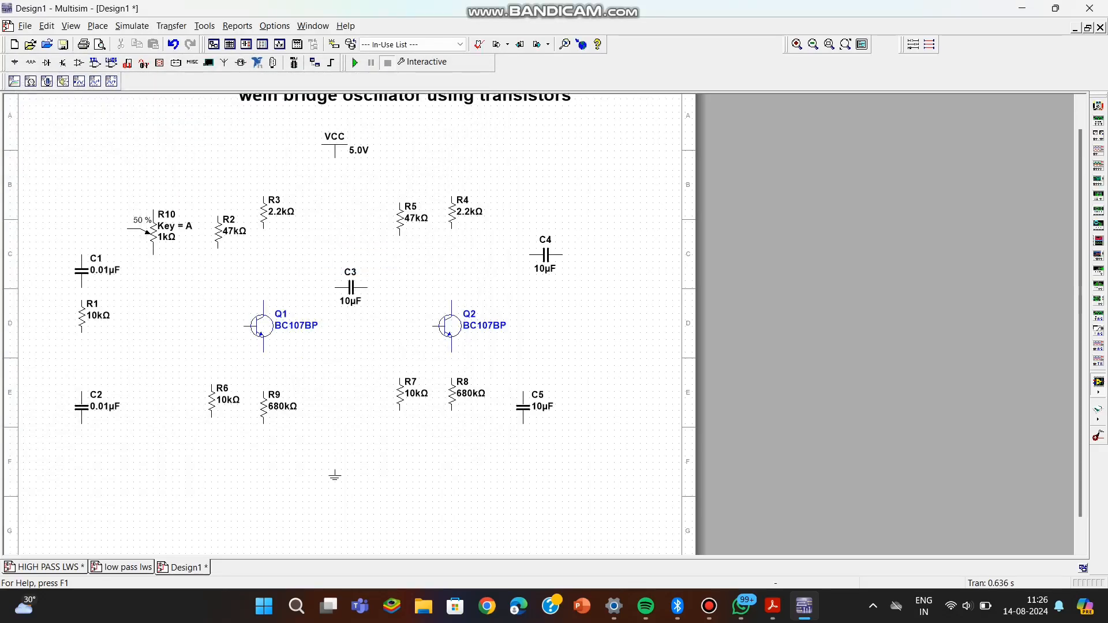
pyautogui.click(340, 481)
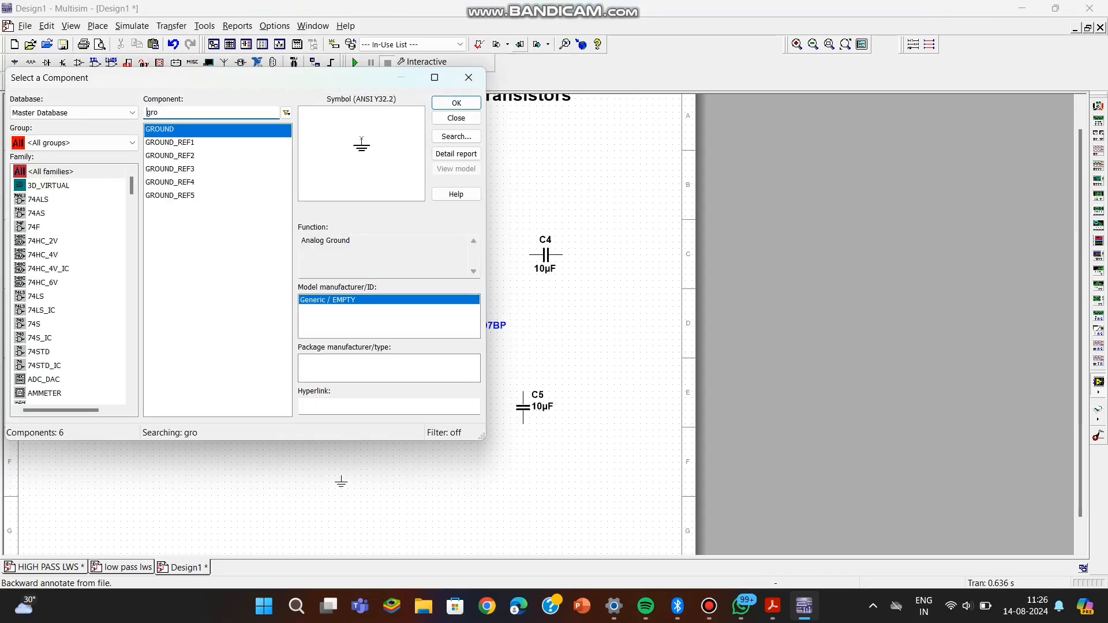
pyautogui.press('Escape')
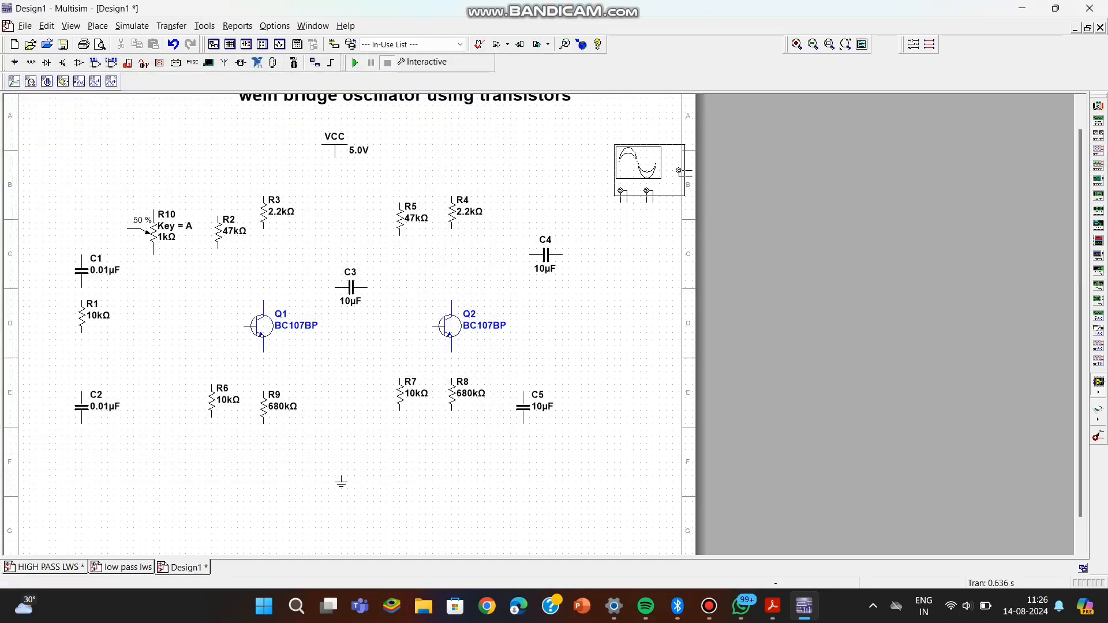
pyautogui.click(618, 159)
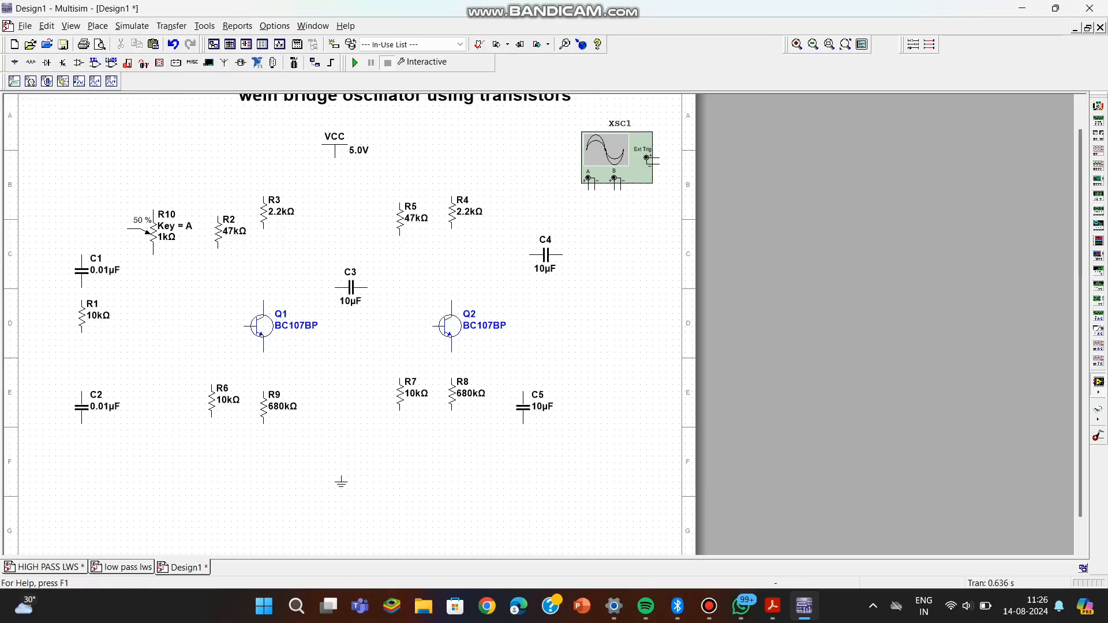
# Move R2 and R3 down so they sit level, and wire R3's lower pin to the collector of Q1.
pyautogui.moveTo(263, 214); pyautogui.dragTo(264, 245)
pyautogui.click(263, 238)
pyautogui.click(321, 242)
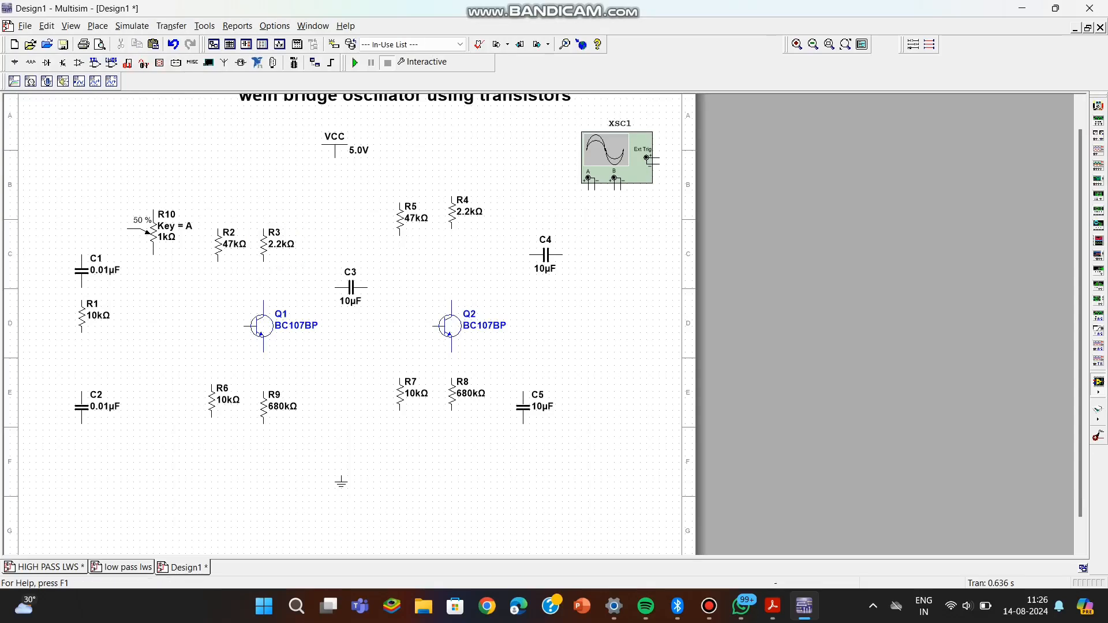
pyautogui.click(263, 261)
pyautogui.click(263, 300)
pyautogui.scroll(1, 346, 323)
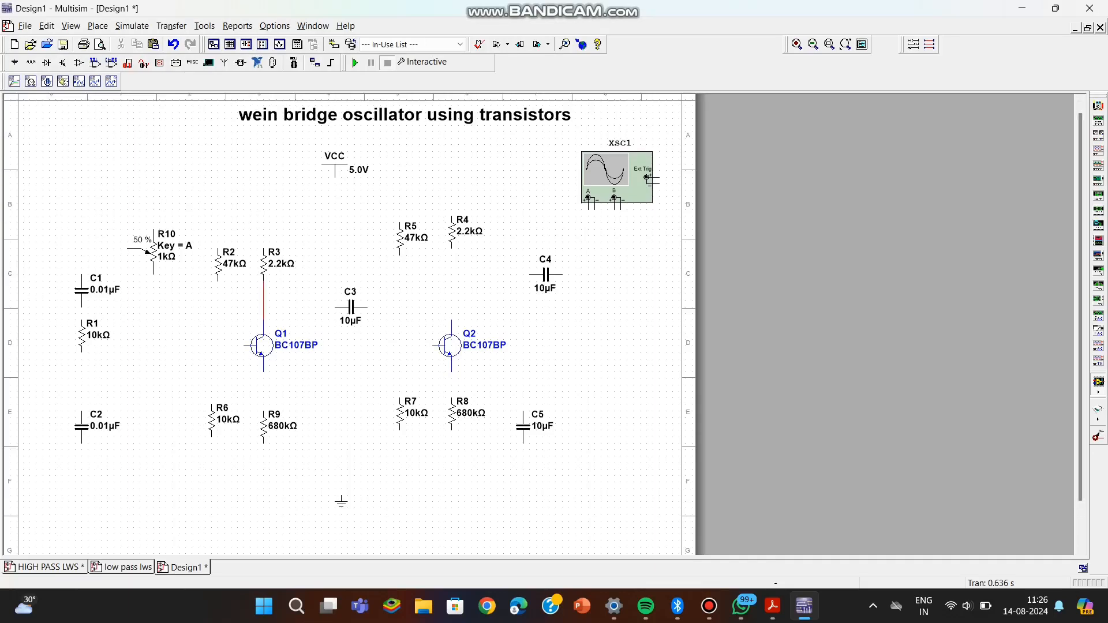
# Align R6 under R2, wiring R2 to R6 and the emitter of Q1 to R9.
pyautogui.moveTo(212, 420); pyautogui.dragTo(218, 420)
pyautogui.click(263, 371)
pyautogui.click(263, 411)
pyautogui.click(218, 282)
pyautogui.click(217, 393)
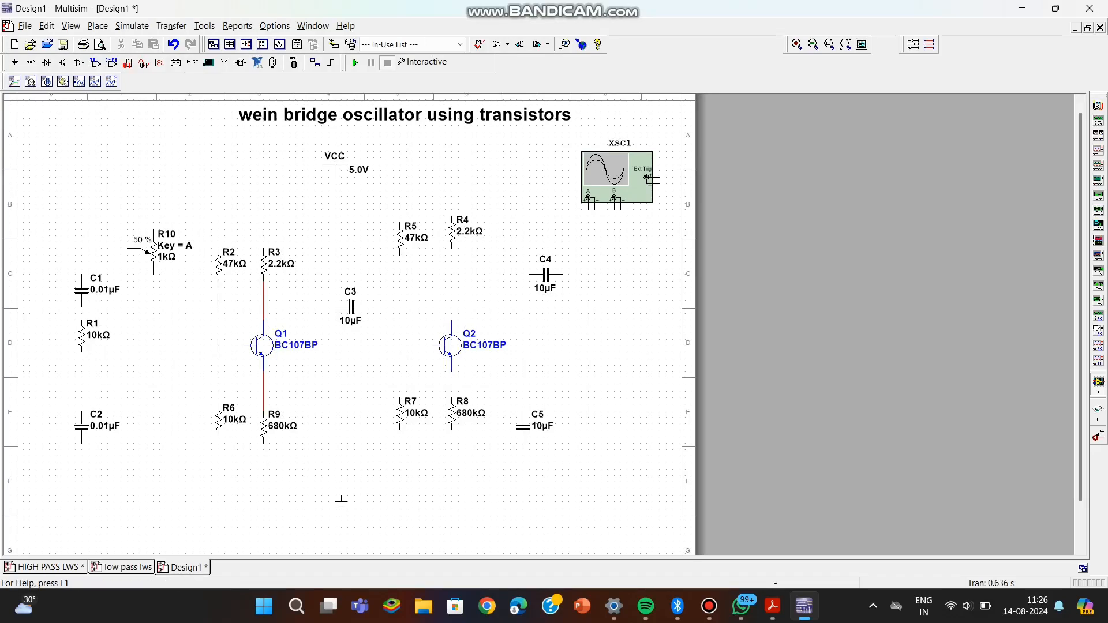
pyautogui.click(217, 404)
# Wire the upper pins of R2 and R4 together, shifting R4 down and raising the wire's horizontal run above R5.
pyautogui.click(218, 248)
pyautogui.click(451, 215)
pyautogui.click(451, 215)
pyautogui.moveTo(452, 232); pyautogui.dragTo(452, 238)
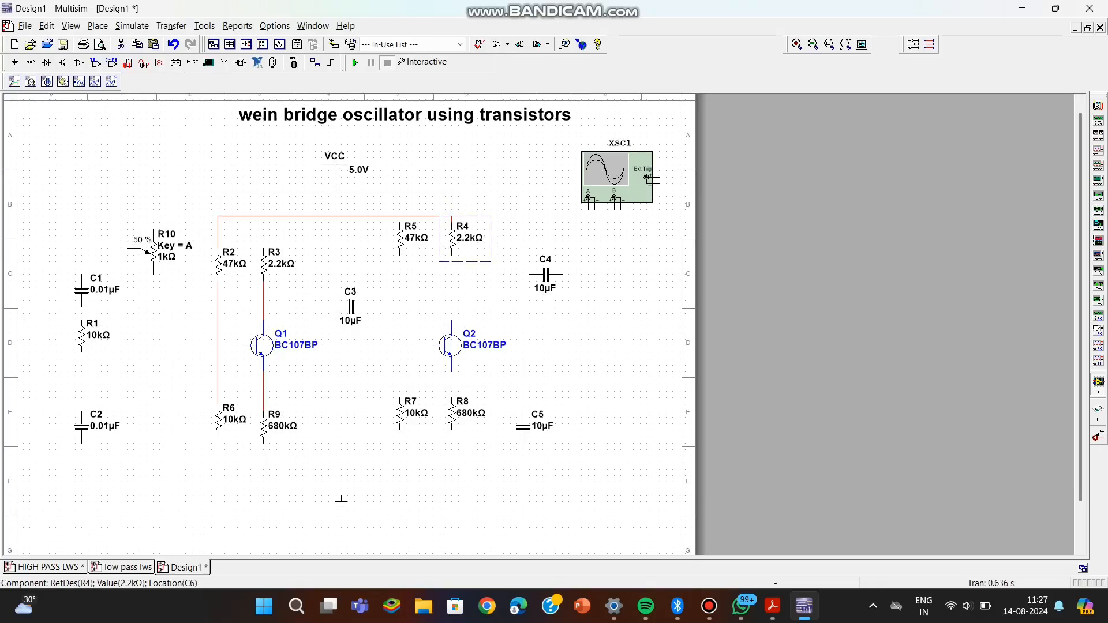
pyautogui.moveTo(369, 215); pyautogui.dragTo(369, 203)
pyautogui.click(374, 235)
# Wire R4's lower pin to the collector of Q2 and R5's lower pin to the top of R7.
pyautogui.click(451, 255)
pyautogui.click(451, 321)
pyautogui.click(399, 254)
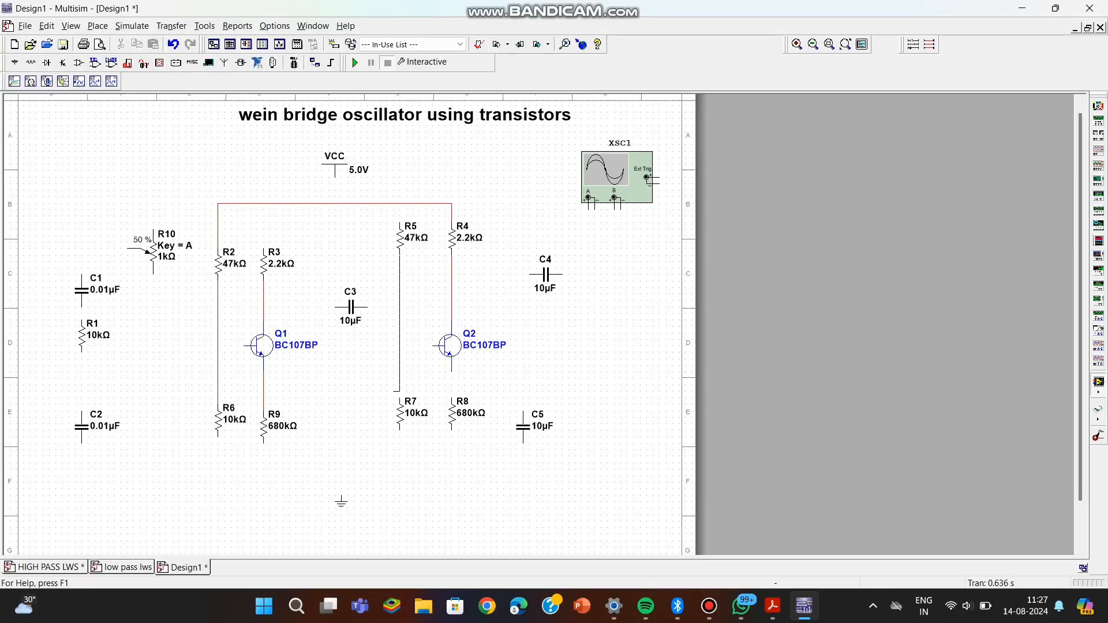
pyautogui.click(399, 397)
# Connect the upper pins of R5 and R3 to the horizontal wire joining R2 and R4.
pyautogui.click(400, 223)
pyautogui.click(399, 203)
pyautogui.click(400, 223)
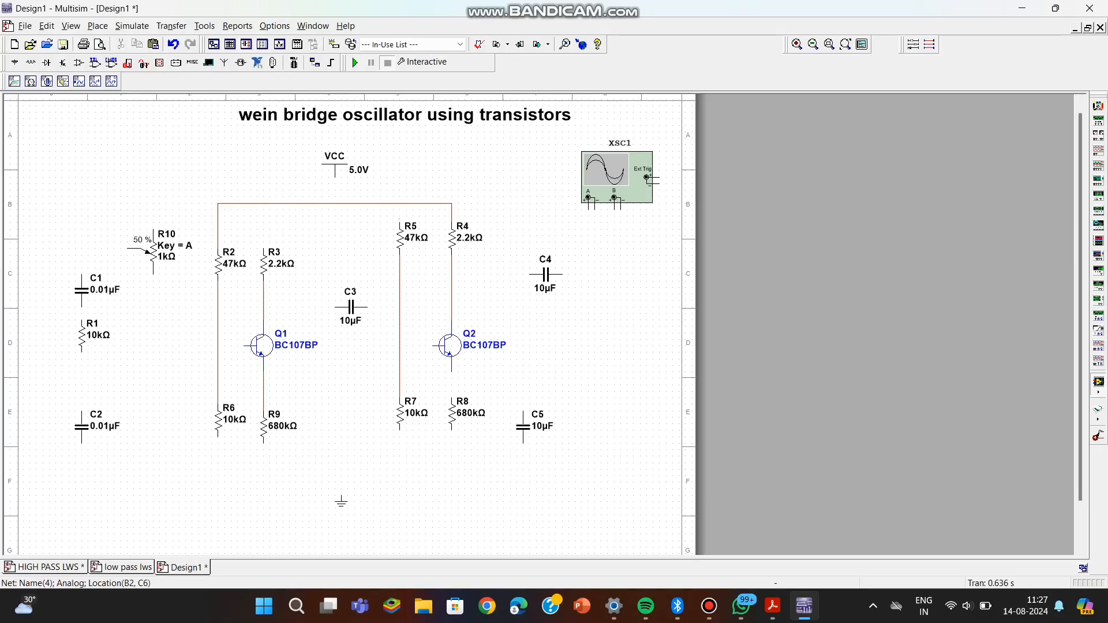
pyautogui.click(400, 204)
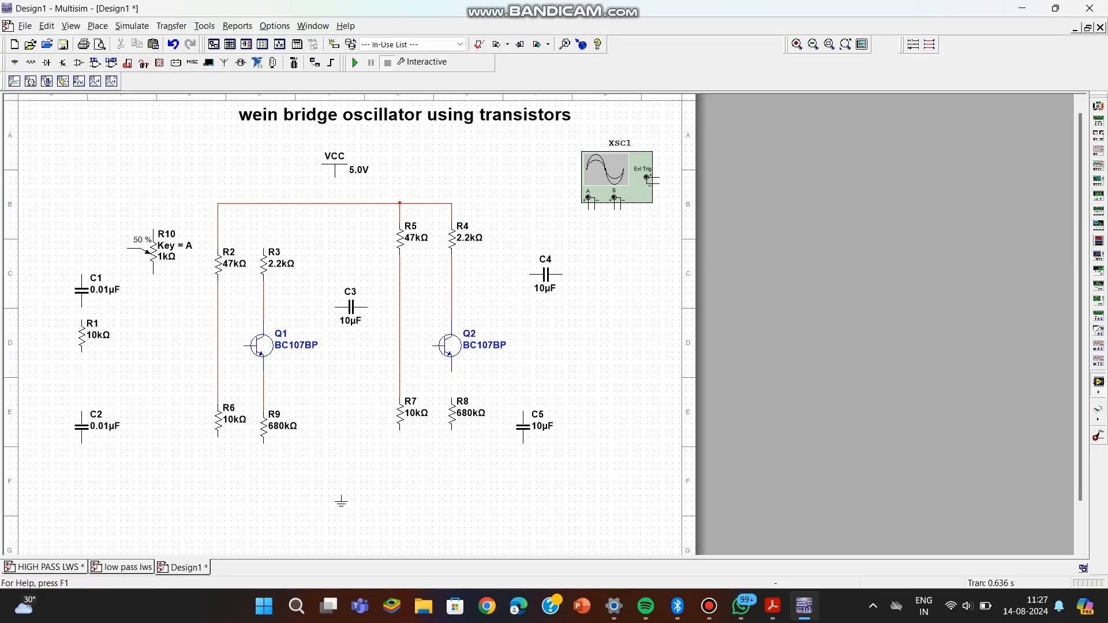
pyautogui.click(264, 248)
pyautogui.click(263, 203)
# Wire C3 between the collector line of Q1 and the R5–R7 line, and connect the base of Q2 to that line.
pyautogui.click(335, 306)
pyautogui.click(263, 306)
pyautogui.click(433, 345)
pyautogui.click(399, 307)
pyautogui.click(367, 307)
pyautogui.click(399, 307)
# Move C4 closer to Q2 and wire it between the collector line of Q2 and oscilloscope channel B.
pyautogui.moveTo(545, 275)
pyautogui.mouseDown()
pyautogui.moveTo(532, 275)
pyautogui.moveTo(532, 287)
pyautogui.mouseUp()
pyautogui.click(512, 327)
pyautogui.click(517, 288)
pyautogui.click(549, 287)
pyautogui.click(614, 200)
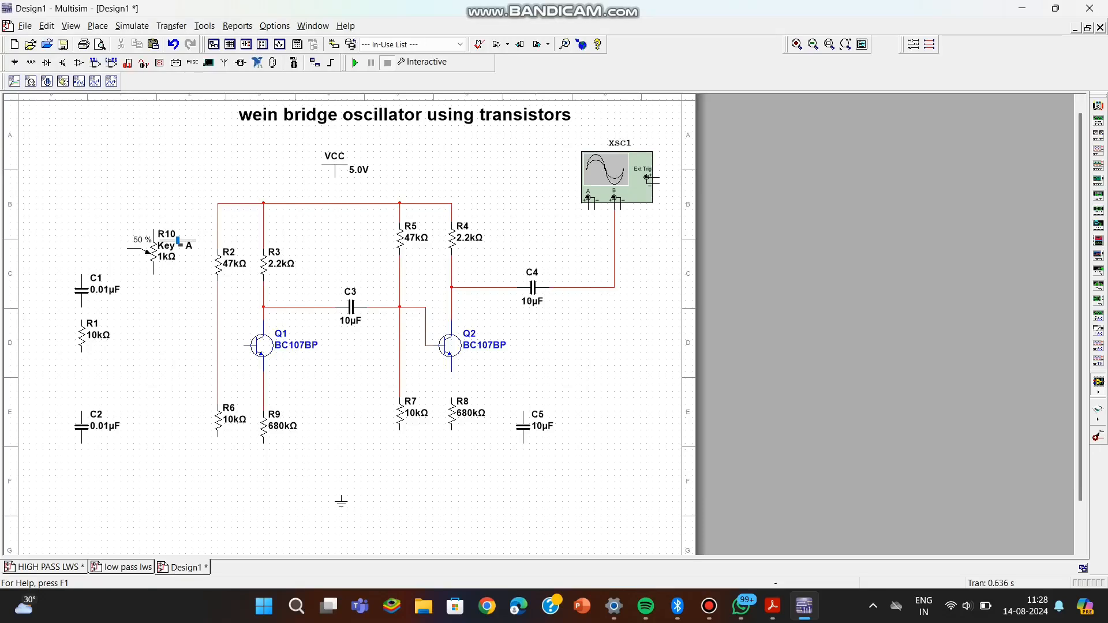
# Wire the potentiometer's lower pin to the emitter line of Q1 and C1's lower pin to R1.
pyautogui.click(153, 273)
pyautogui.click(263, 384)
pyautogui.click(82, 307)
pyautogui.click(82, 321)
# Copy the 10 kΩ resistor R1 and place the duplicate beside C2.
pyautogui.click(82, 335)
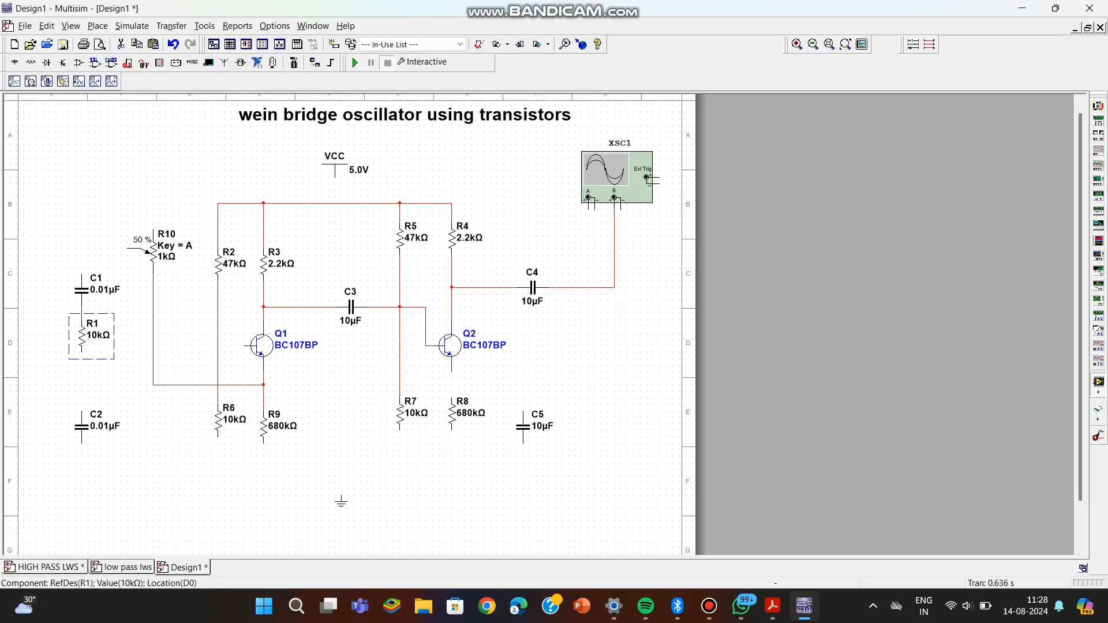
pyautogui.press('Escape')
pyautogui.hotkey('ctrl', 'v')
pyautogui.click(127, 427)
# Wire C2 and the neighbouring 10 kΩ resistor R11 in parallel, joining their upper pins and their lower pins.
pyautogui.click(81, 412)
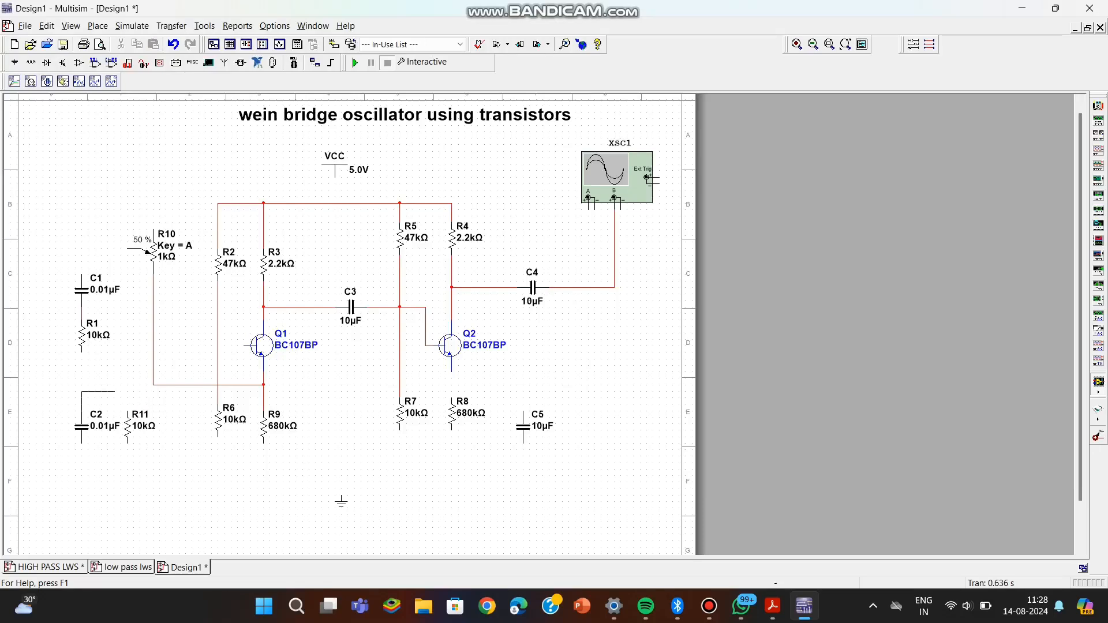
pyautogui.click(127, 412)
pyautogui.moveTo(81, 427); pyautogui.dragTo(108, 427)
pyautogui.click(87, 404)
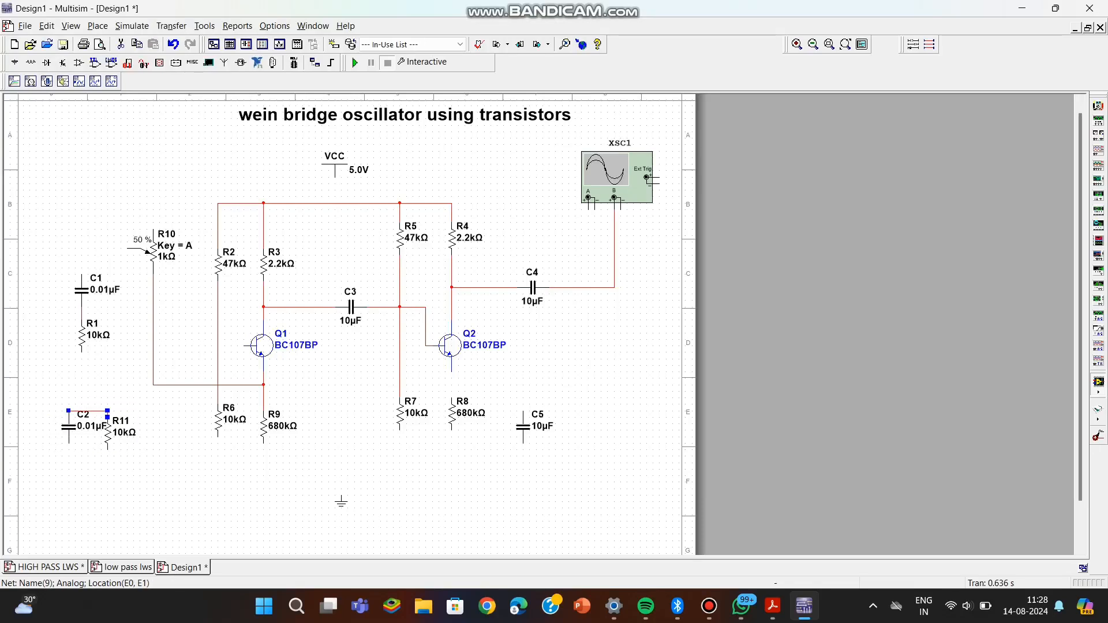
pyautogui.press('Escape')
pyautogui.click(68, 443)
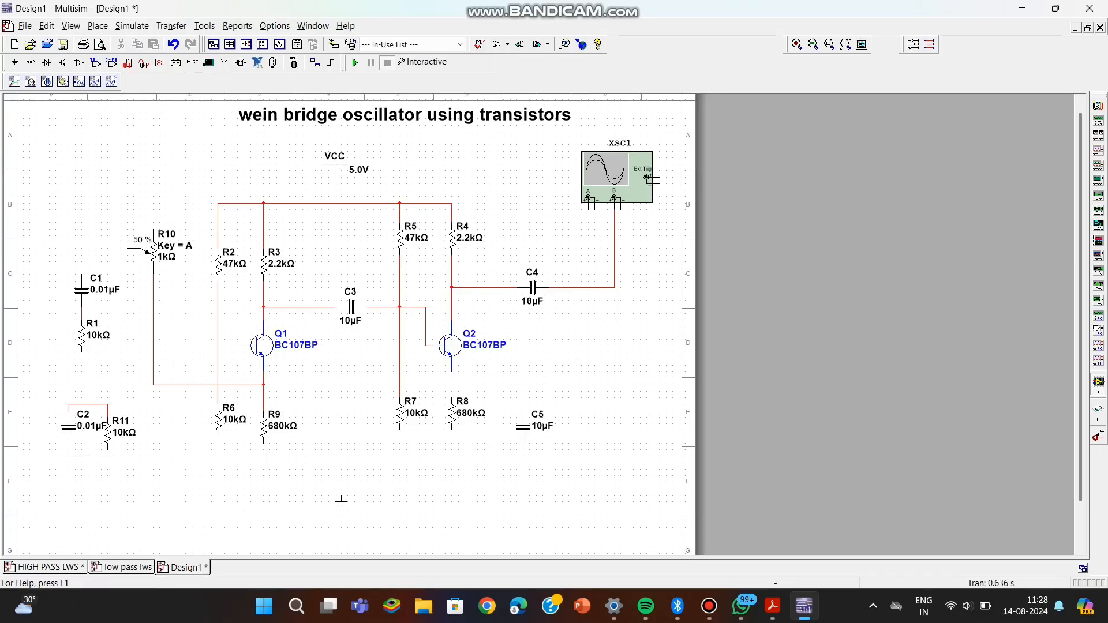
pyautogui.click(108, 449)
# Wire R1's lower pin to the C2–R11 upper wire, connect Q1's base to that line, and straighten the base wire.
pyautogui.click(82, 351)
pyautogui.click(81, 405)
pyautogui.click(244, 346)
pyautogui.click(82, 385)
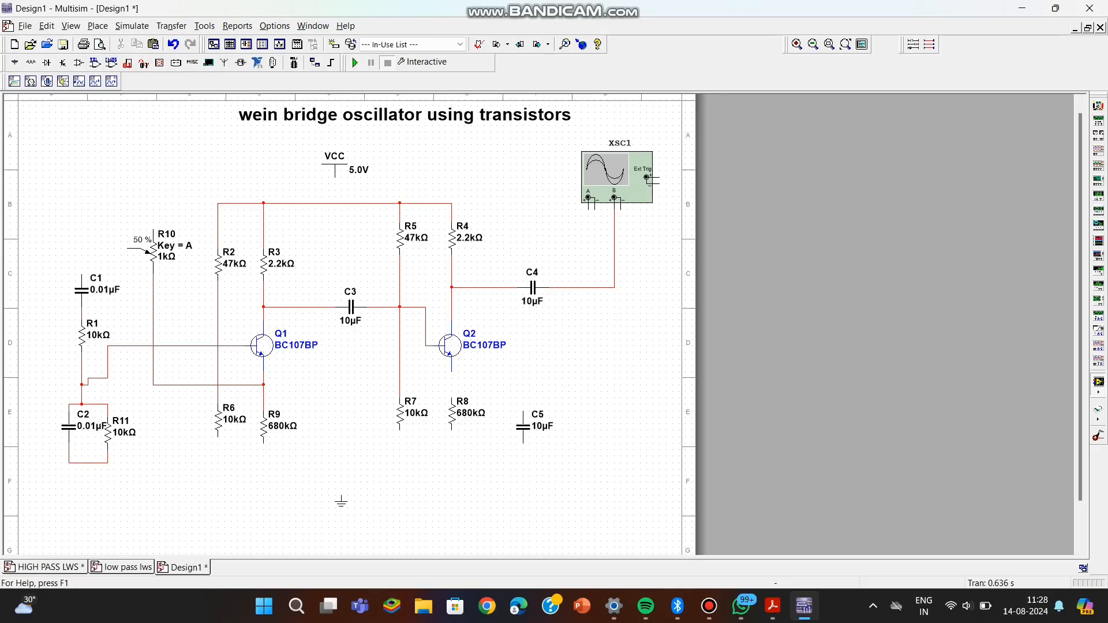
pyautogui.click(100, 379)
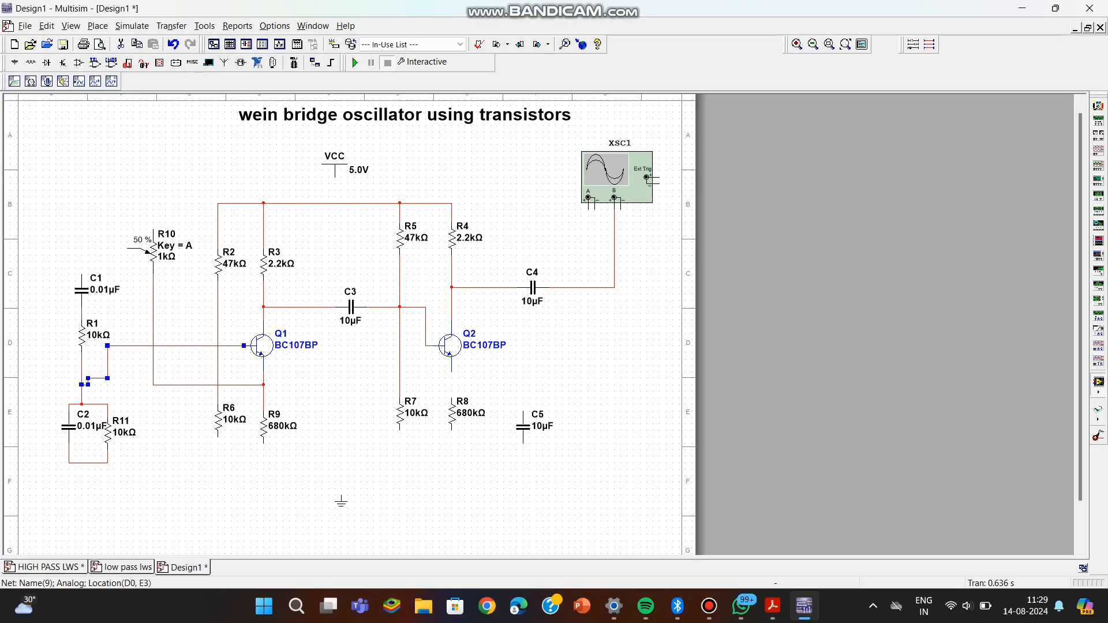
pyautogui.moveTo(99, 378); pyautogui.dragTo(99, 385)
pyautogui.click(131, 364)
pyautogui.click(173, 345)
pyautogui.moveTo(173, 345); pyautogui.dragTo(173, 359)
pyautogui.click(174, 372)
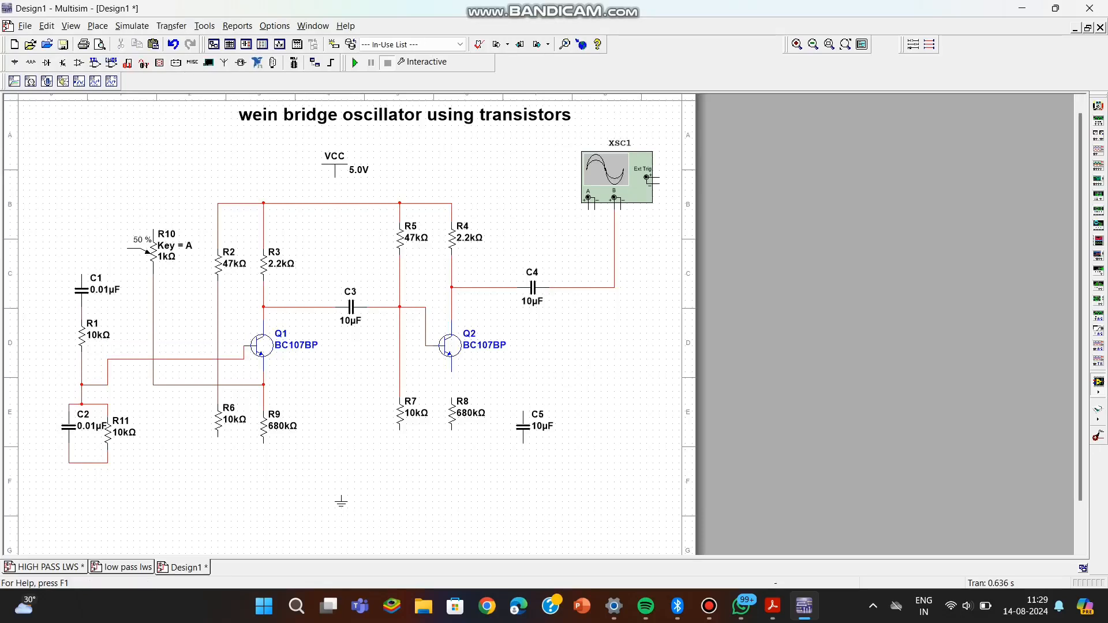
# Replace the direct R2–R6 wire with connections from R6 and R2 to the base wire of Q1.
pyautogui.click(218, 338)
pyautogui.press('Delete')
pyautogui.click(218, 404)
pyautogui.click(218, 359)
pyautogui.click(219, 282)
pyautogui.click(218, 359)
pyautogui.click(81, 276)
pyautogui.click(153, 229)
pyautogui.click(118, 190)
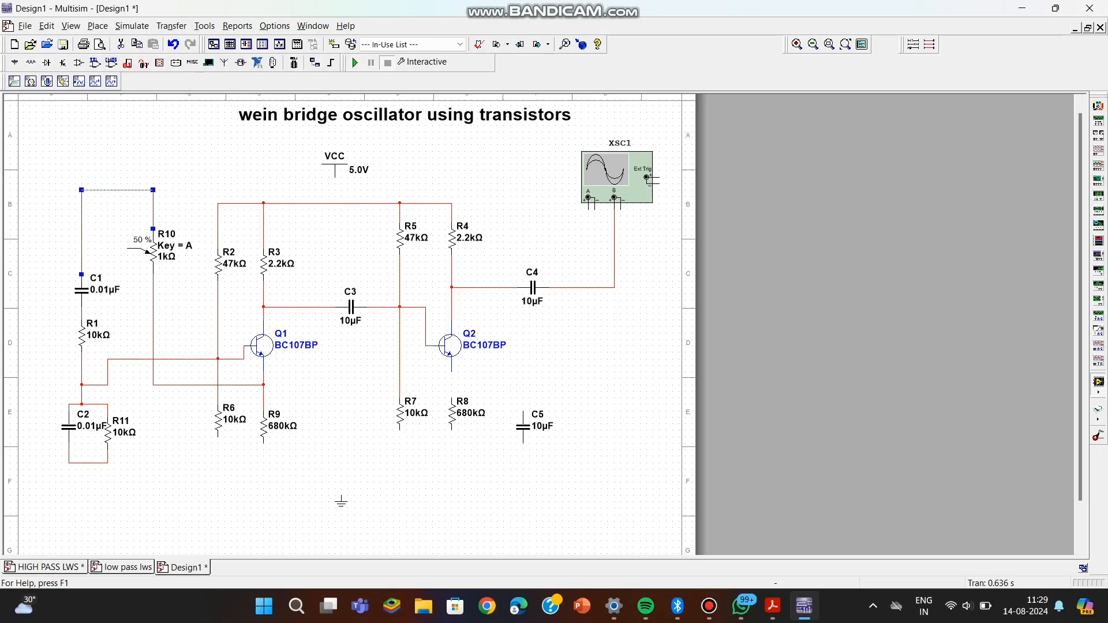
pyautogui.press('Delete')
# Wire the potentiometer's wiper to its upper pin, and connect C1's upper pin to that loop.
pyautogui.click(127, 248)
pyautogui.click(134, 216)
pyautogui.moveTo(134, 216); pyautogui.dragTo(127, 217)
pyautogui.click(104, 207)
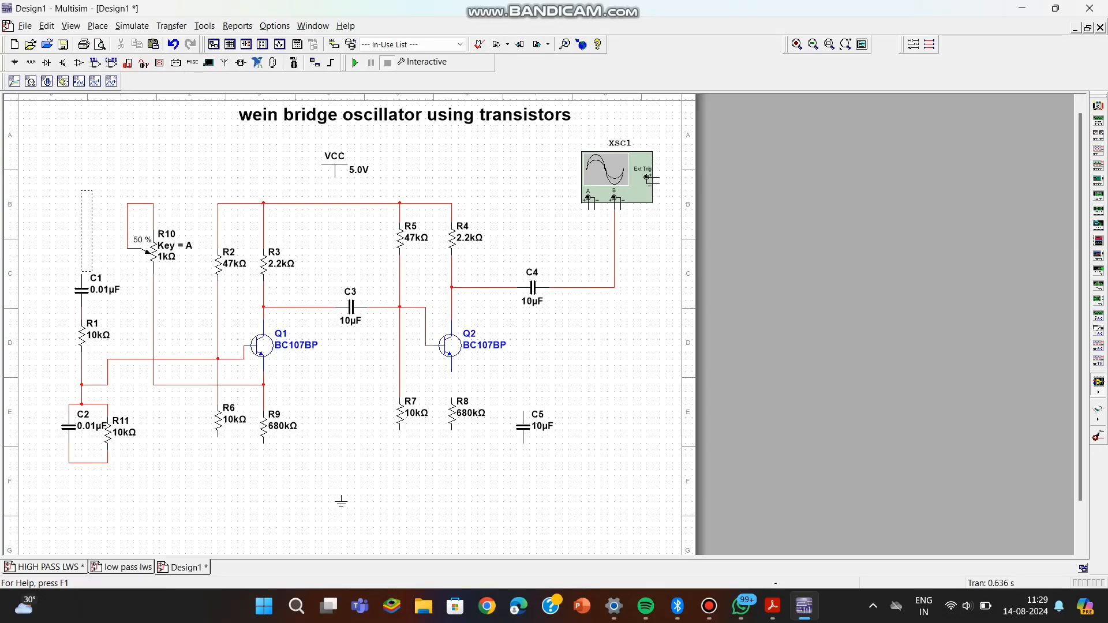
pyautogui.click(81, 273)
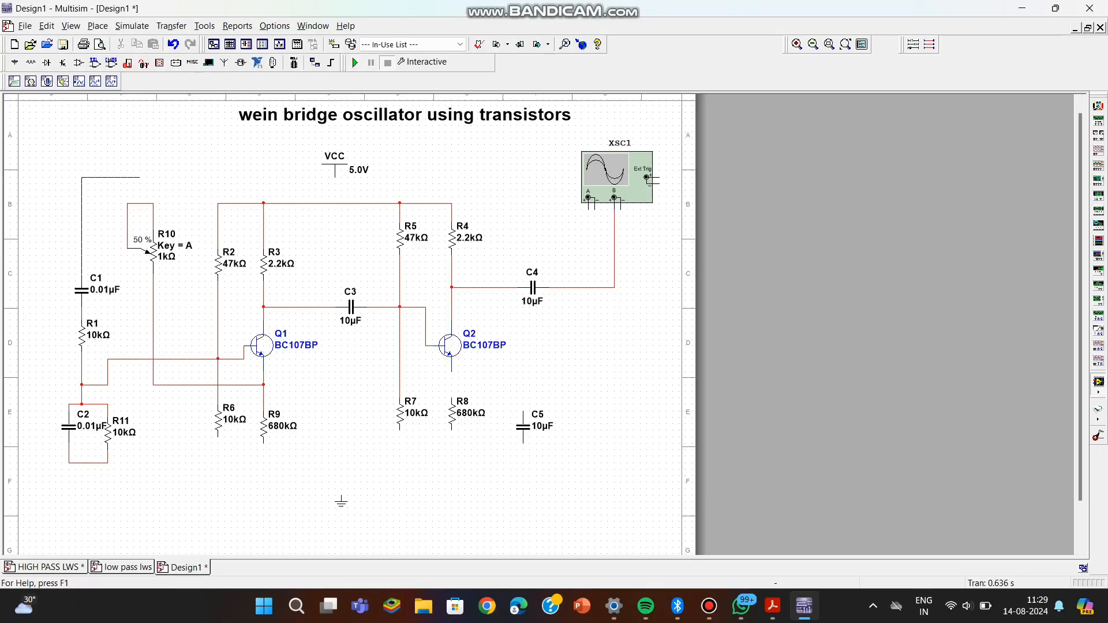
pyautogui.click(140, 203)
pyautogui.moveTo(111, 177); pyautogui.dragTo(111, 170)
# Delete the wire from C4 to the oscilloscope and route C4's free pin over the circuit to the C1–potentiometer wire.
pyautogui.click(614, 254)
pyautogui.press('Delete')
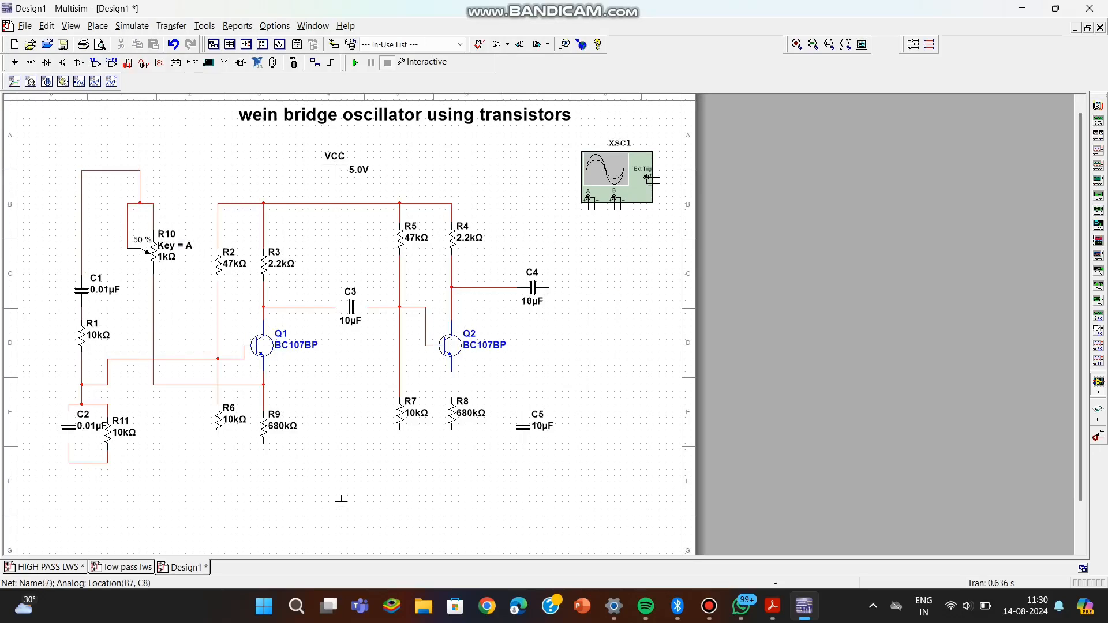
pyautogui.click(560, 286)
pyautogui.click(562, 151)
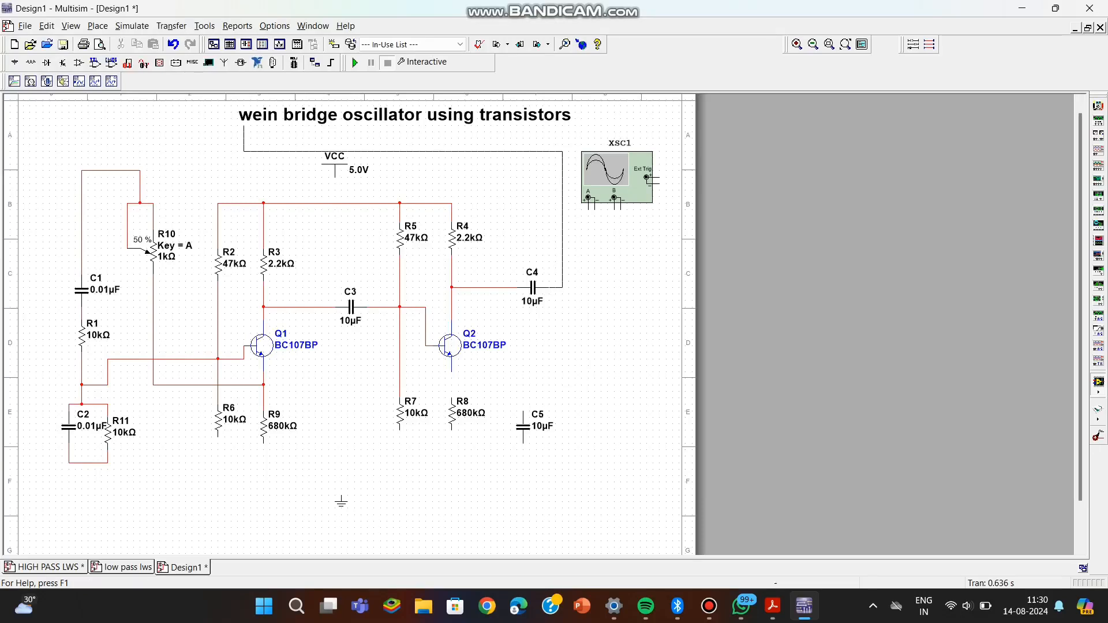
pyautogui.click(121, 170)
# Move VCC onto the supply line above the resistors and set its voltage to 12 V.
pyautogui.click(334, 157)
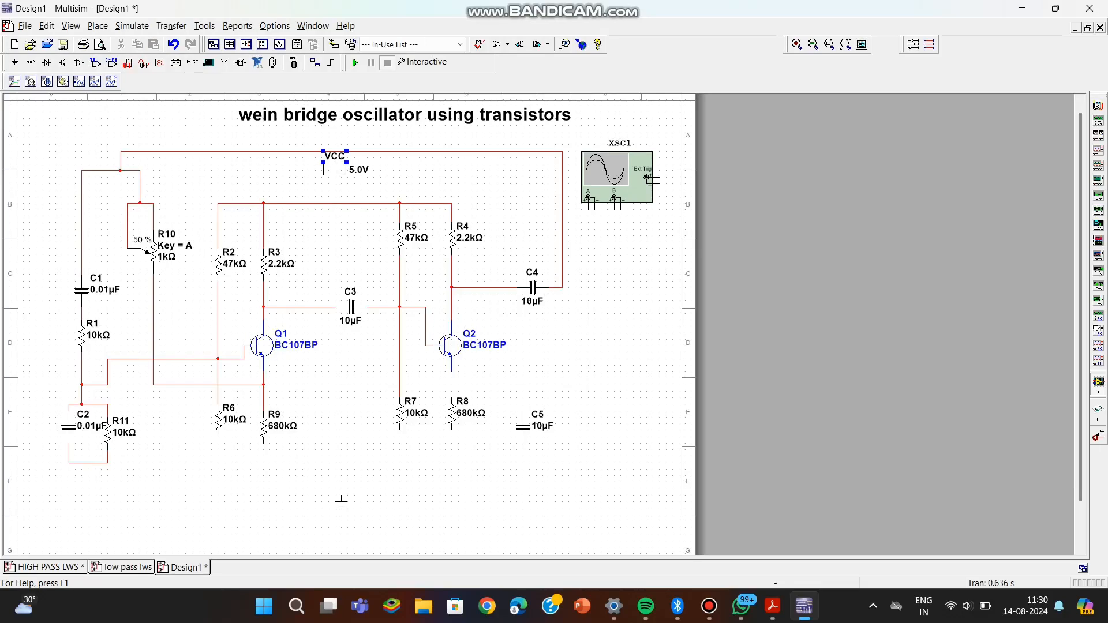
pyautogui.moveTo(334, 163); pyautogui.dragTo(334, 193)
pyautogui.doubleClick(359, 196)
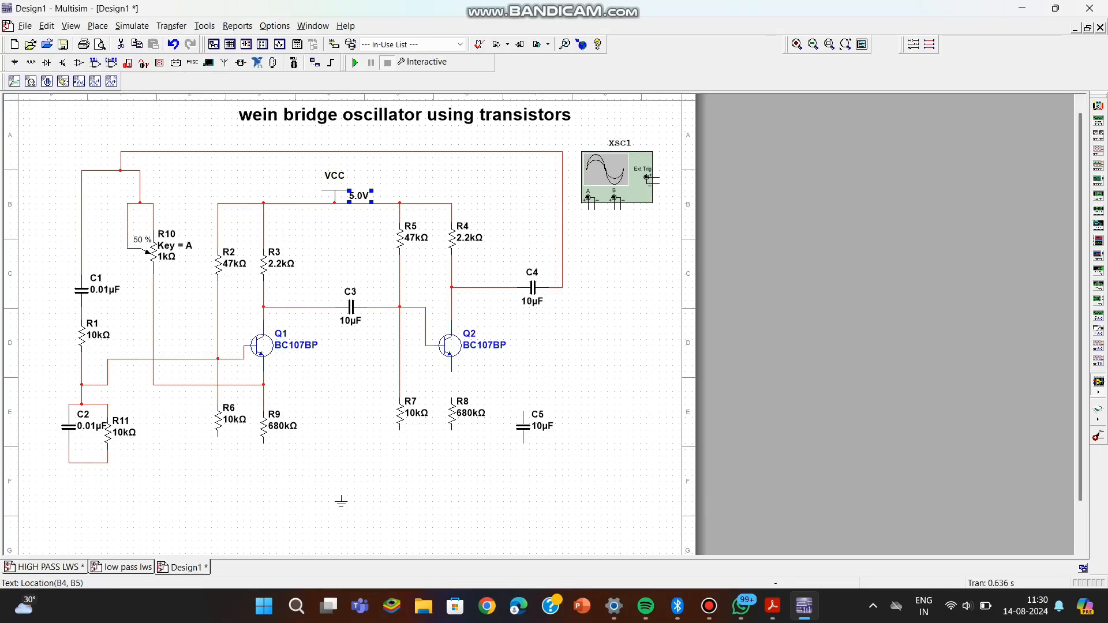
pyautogui.click(570, 182)
pyautogui.press('BackSpace')
pyautogui.press('BackSpace')
pyautogui.press('BackSpace')
pyautogui.write('12')
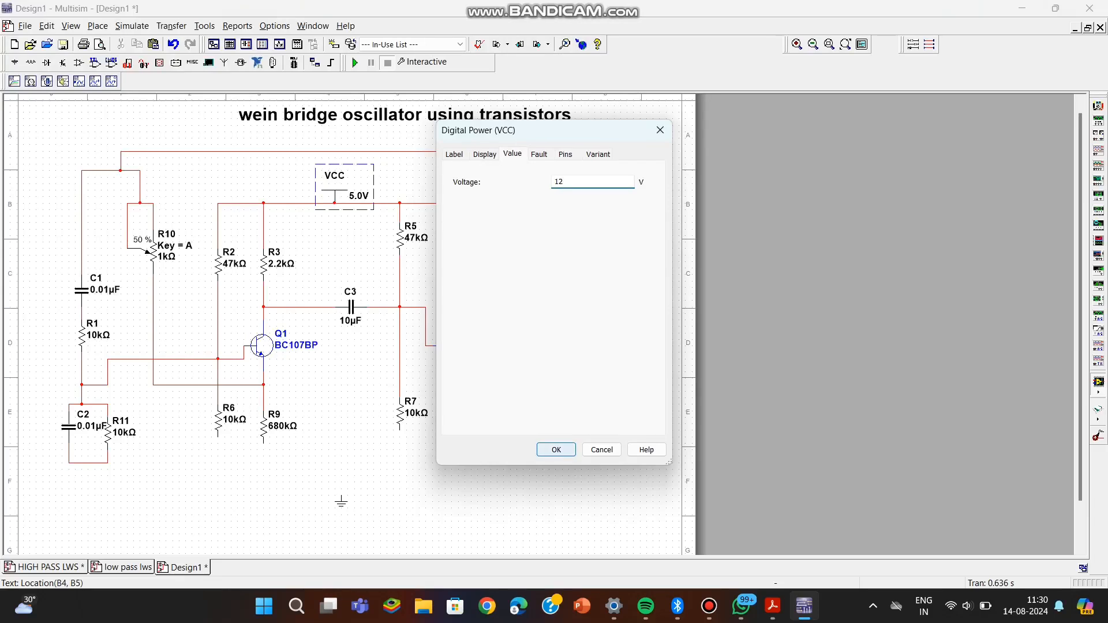
pyautogui.click(557, 449)
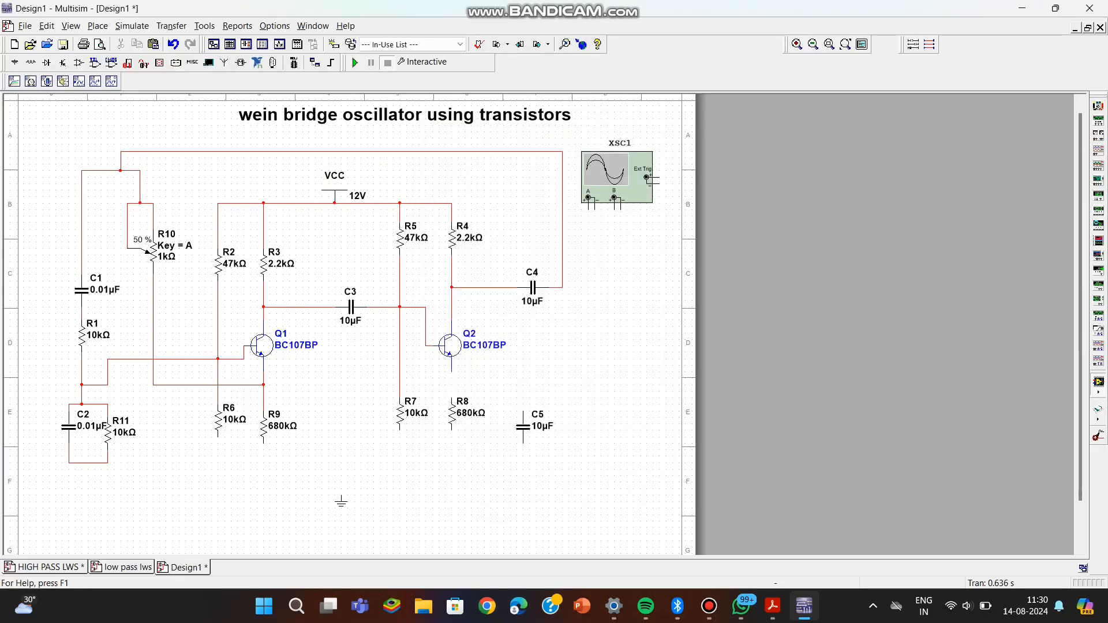
# Wire oscilloscope channel B to C4's output line, and R6's lower pin to the wire below R11.
pyautogui.click(614, 209)
pyautogui.click(562, 287)
pyautogui.click(218, 437)
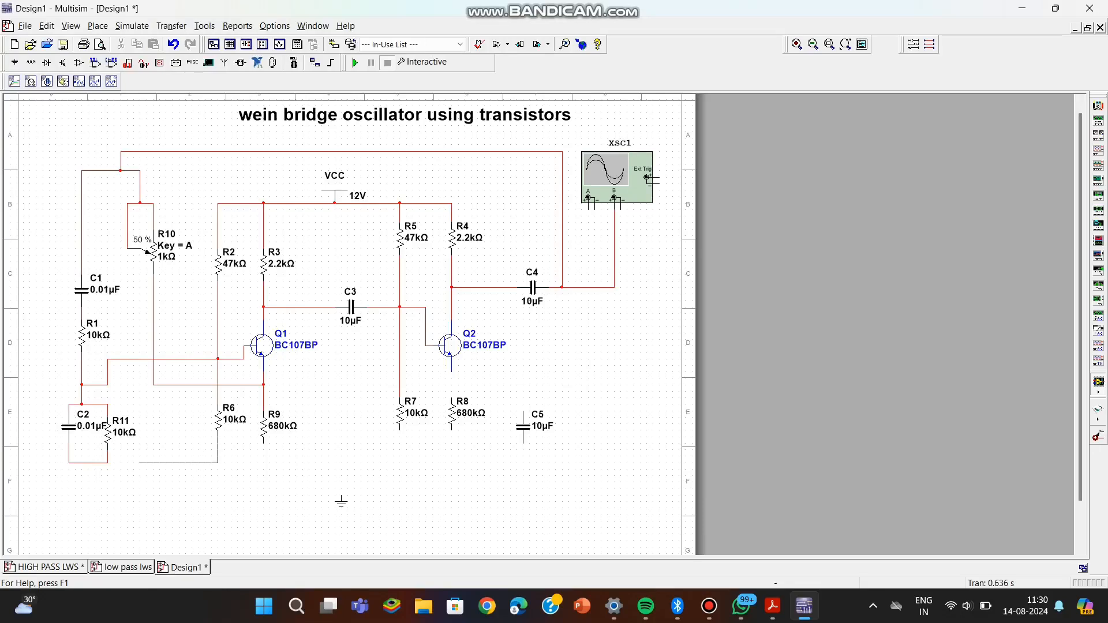
pyautogui.click(108, 463)
# Shift R9 slightly down and wire its lower pin to the bottom line at R6.
pyautogui.click(263, 438)
pyautogui.moveTo(264, 445); pyautogui.dragTo(264, 433)
pyautogui.click(314, 447)
pyautogui.click(264, 451)
pyautogui.click(219, 462)
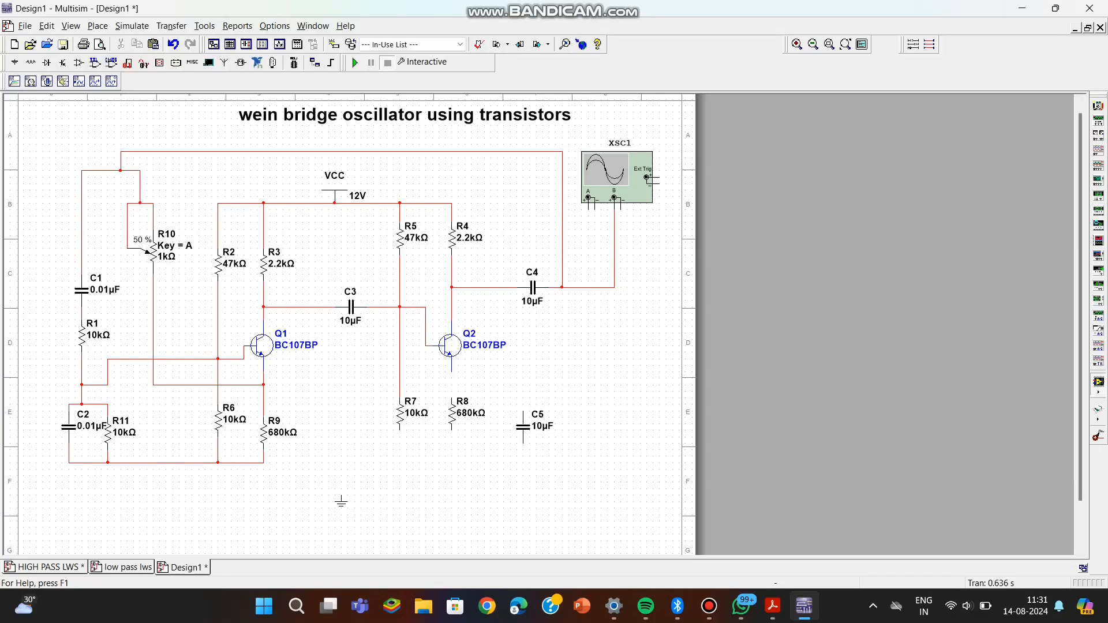
# Wire Q2's emitter to R8, and connect the lower pins of R7 and R8 to the bottom line.
pyautogui.click(400, 415)
pyautogui.click(451, 371)
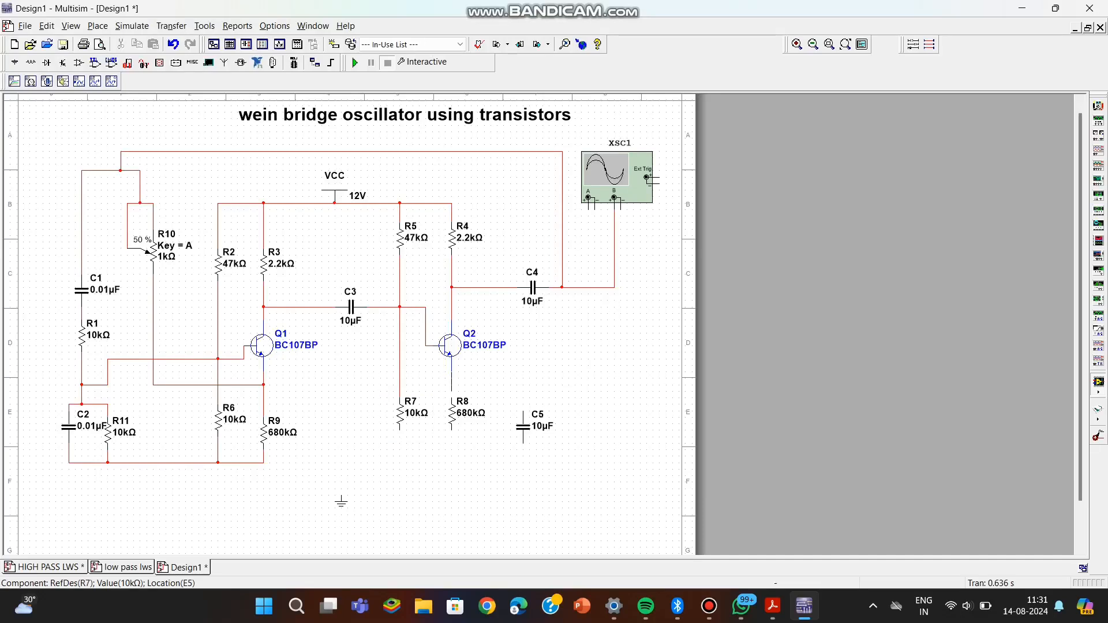
pyautogui.click(452, 398)
pyautogui.click(400, 430)
pyautogui.click(256, 463)
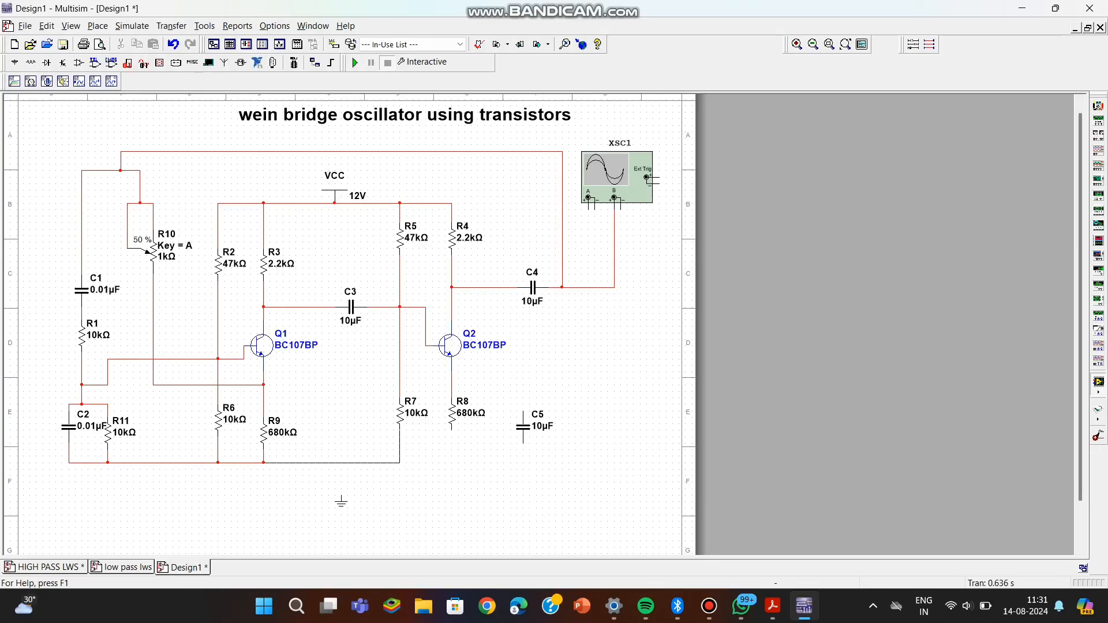
pyautogui.click(264, 463)
pyautogui.click(451, 429)
pyautogui.click(400, 462)
# Wire C5 between Q2's emitter line and the bottom line, and attach the ground symbol to the bottom line.
pyautogui.click(523, 412)
pyautogui.click(451, 384)
pyautogui.click(523, 443)
pyautogui.click(451, 463)
pyautogui.moveTo(341, 500); pyautogui.dragTo(355, 468)
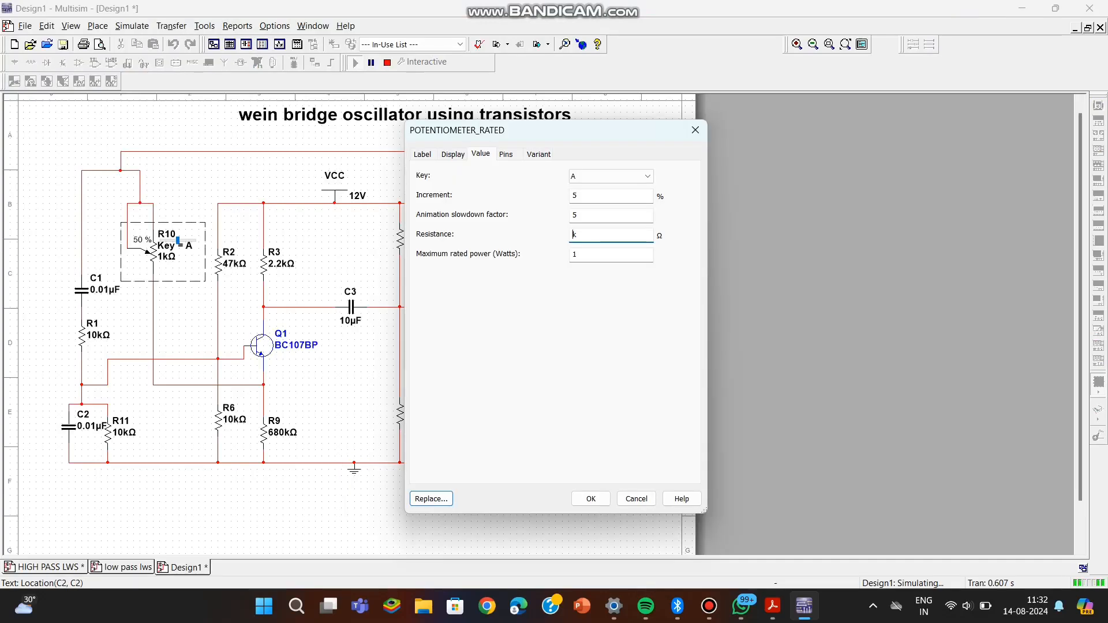
# Set the resistance of potentiometer R10 to 4.7 kΩ.
pyautogui.write('4.7k')
pyautogui.press('Return')
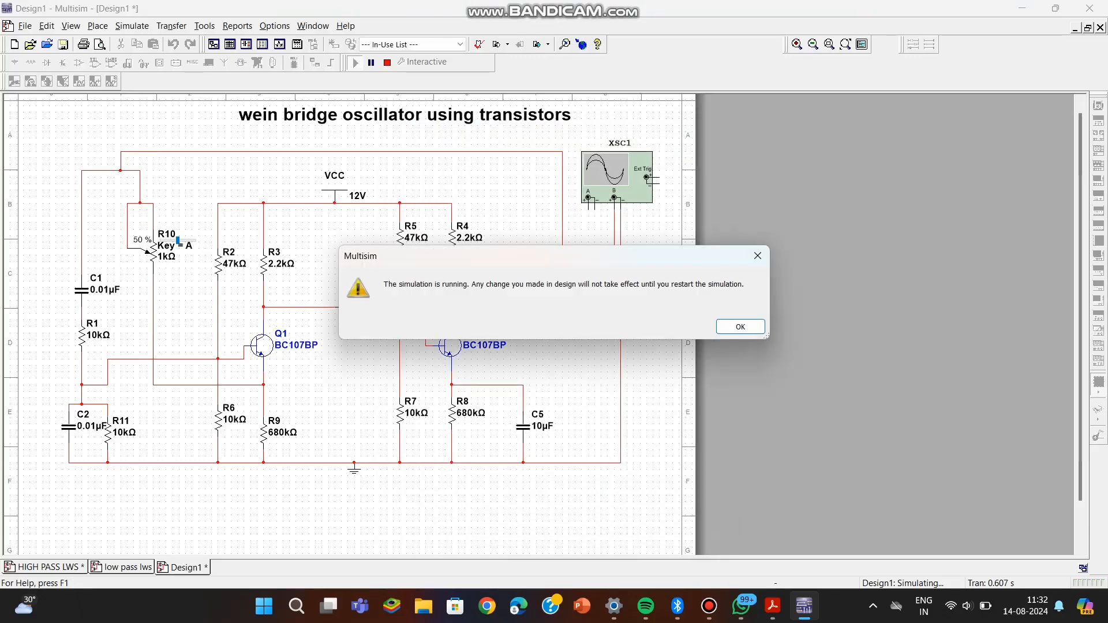
pyautogui.press('Return')
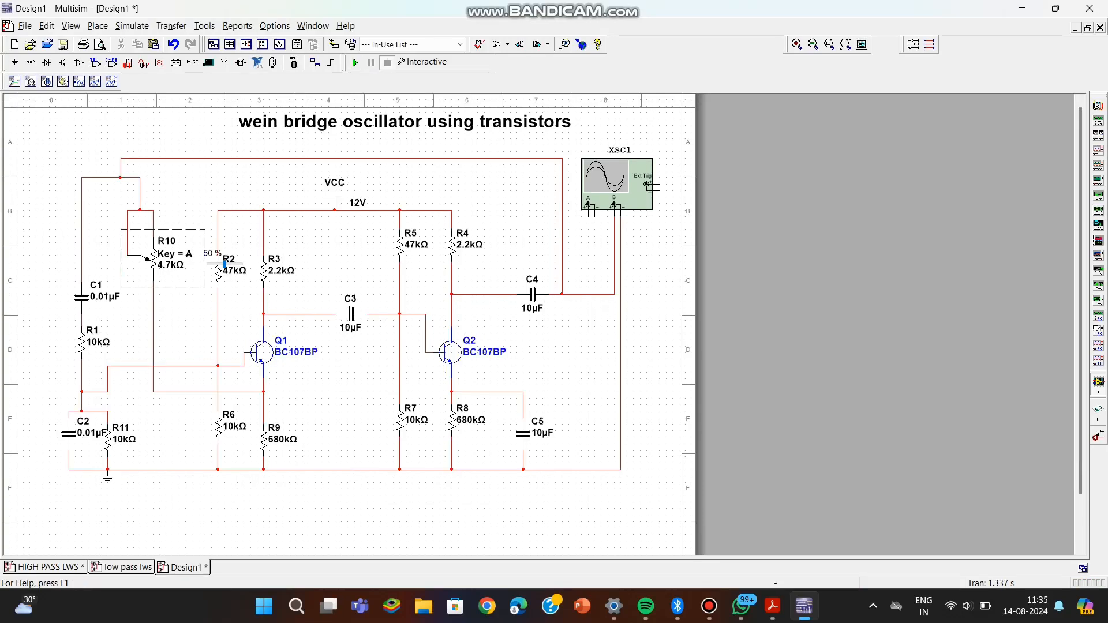
# Set the resistance of R8 to 680 Ω.
pyautogui.click(470, 419)
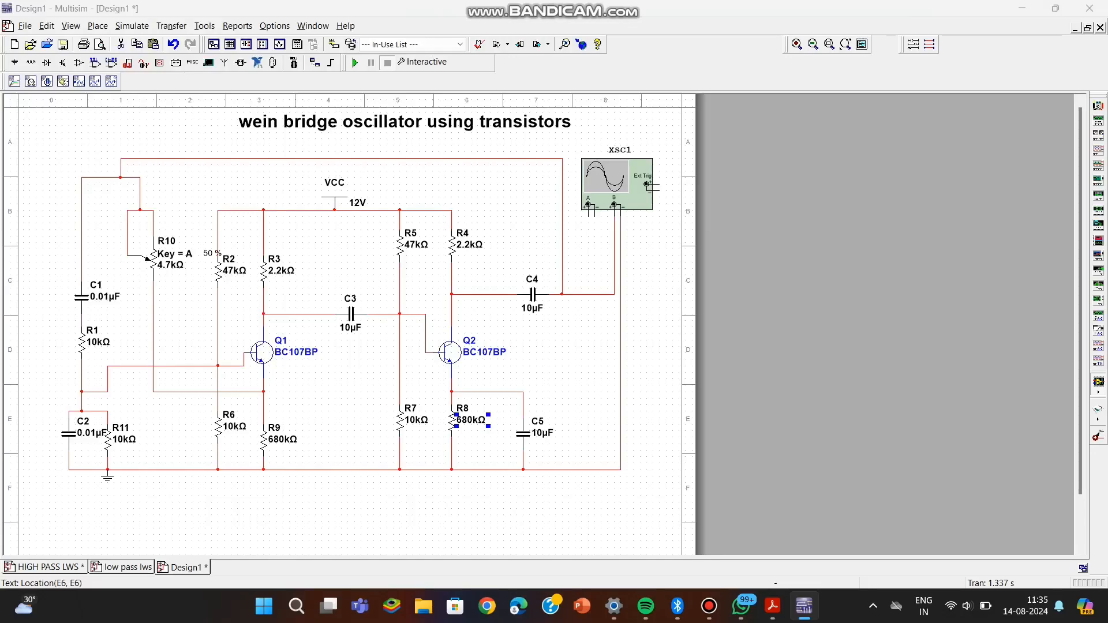
pyautogui.doubleClick(471, 420)
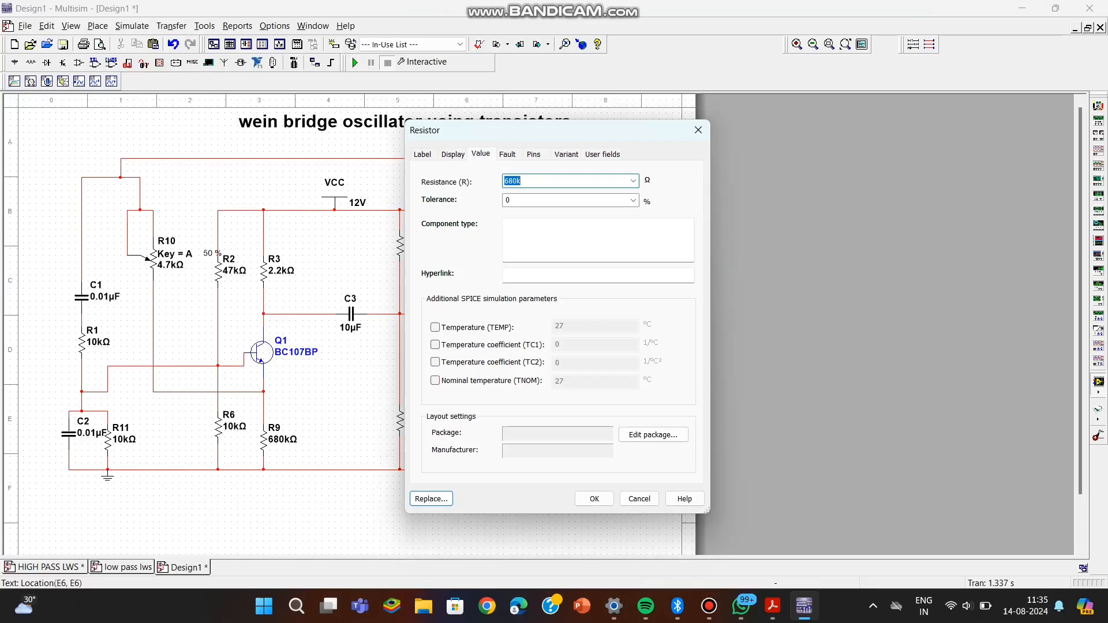
pyautogui.click(523, 181)
pyautogui.click(593, 499)
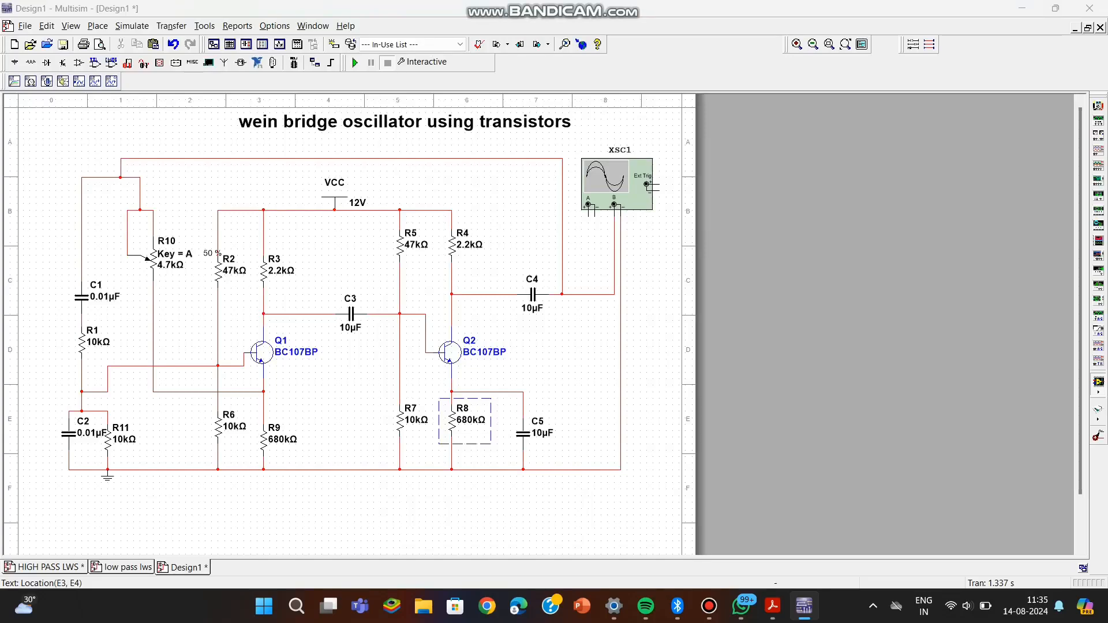
# Set the resistance of R9 to 680 Ω.
pyautogui.doubleClick(283, 439)
pyautogui.click(522, 180)
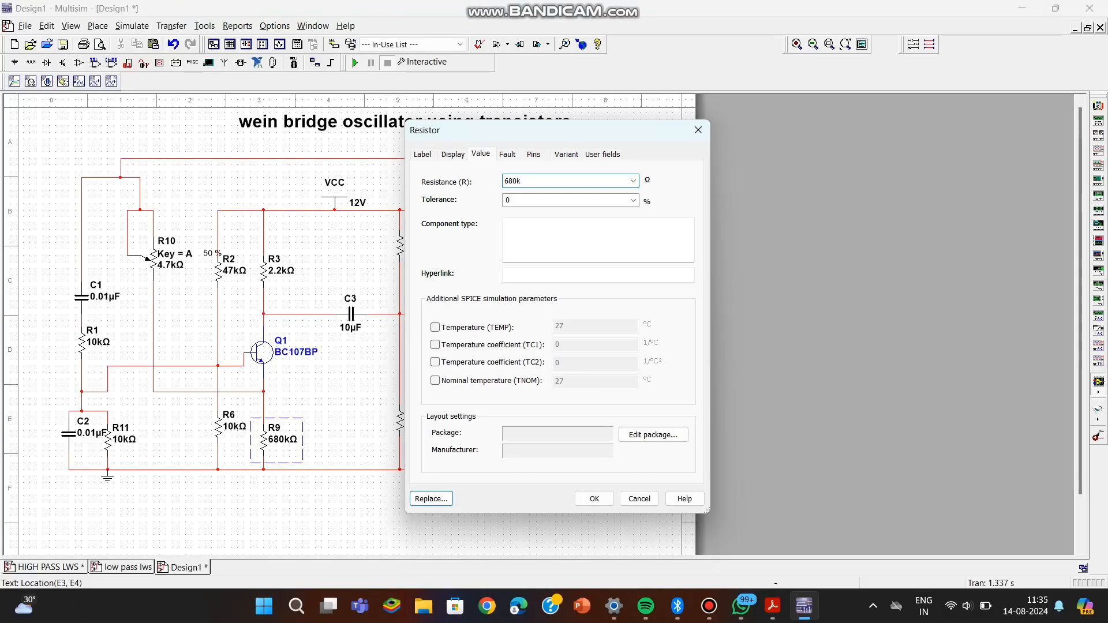
pyautogui.press('BackSpace')
pyautogui.press('Return')
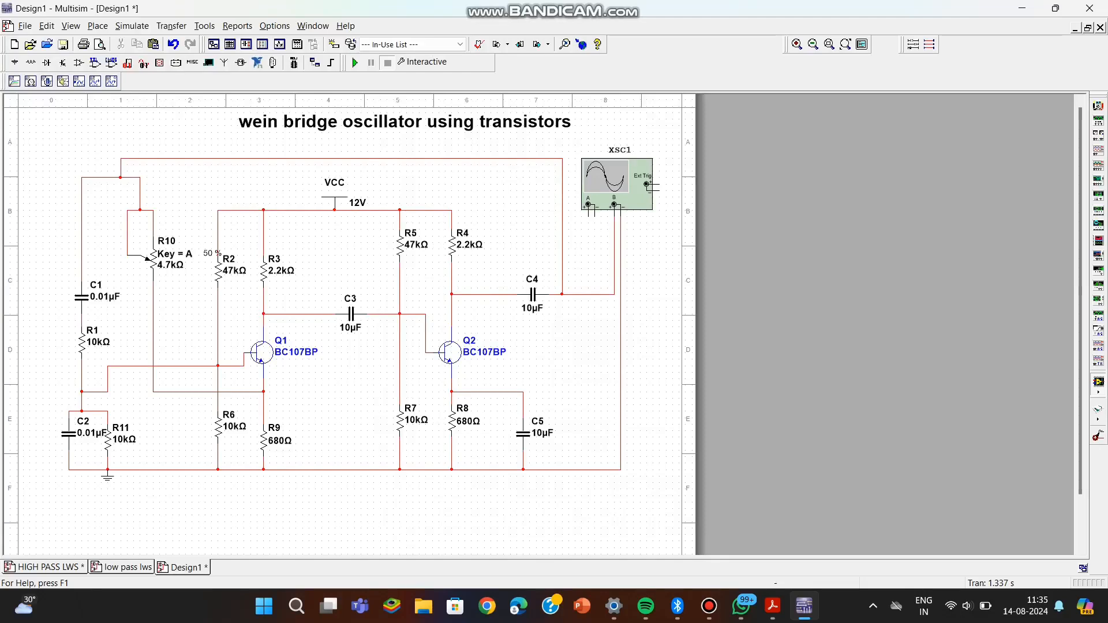
# Run the simulation, examine the output waveform on oscilloscope XSC1, rerun it, and close the oscilloscope.
pyautogui.click(355, 62)
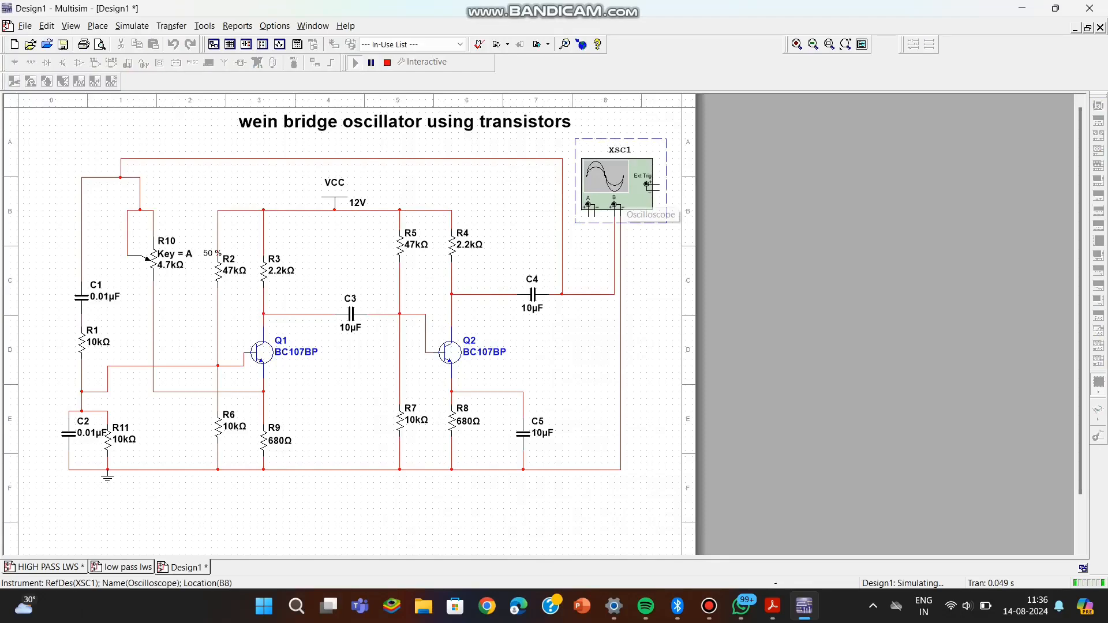
pyautogui.doubleClick(606, 183)
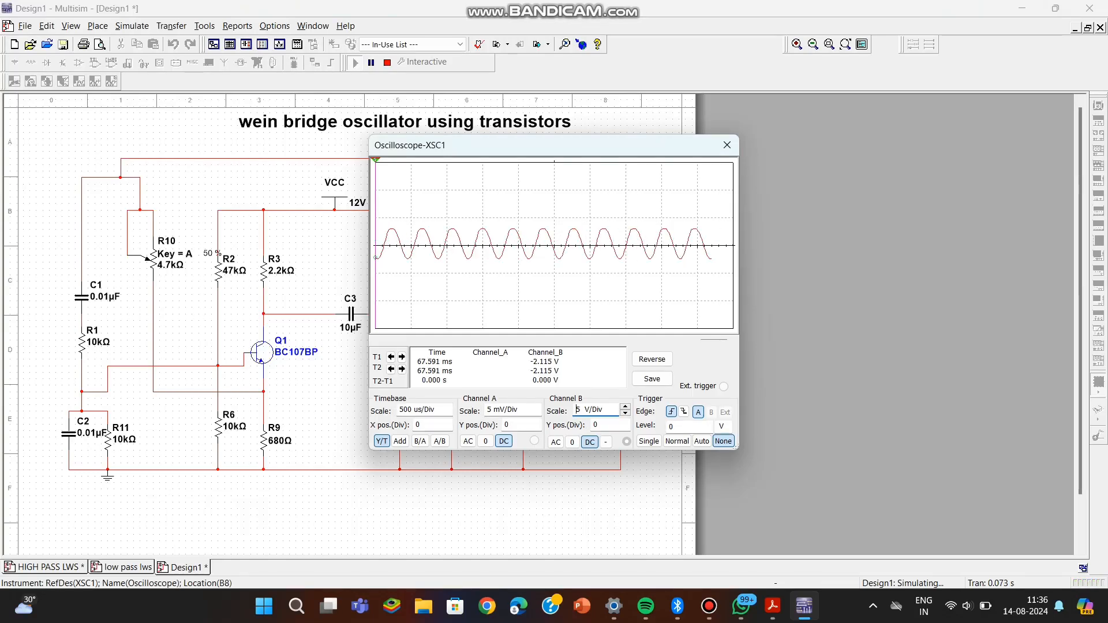
pyautogui.click(386, 63)
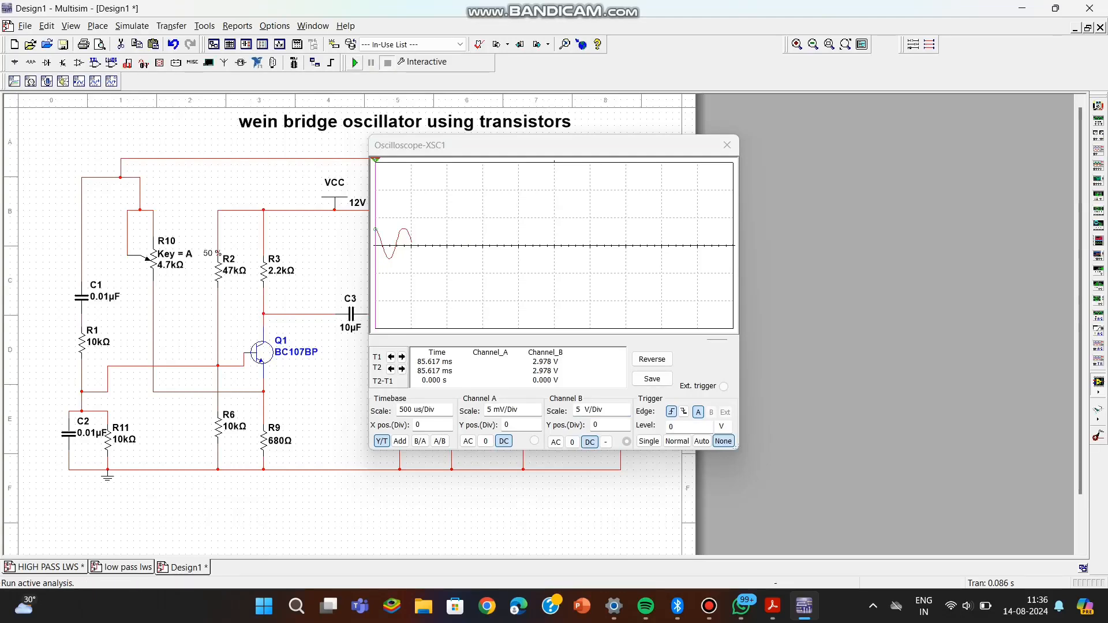
pyautogui.click(355, 62)
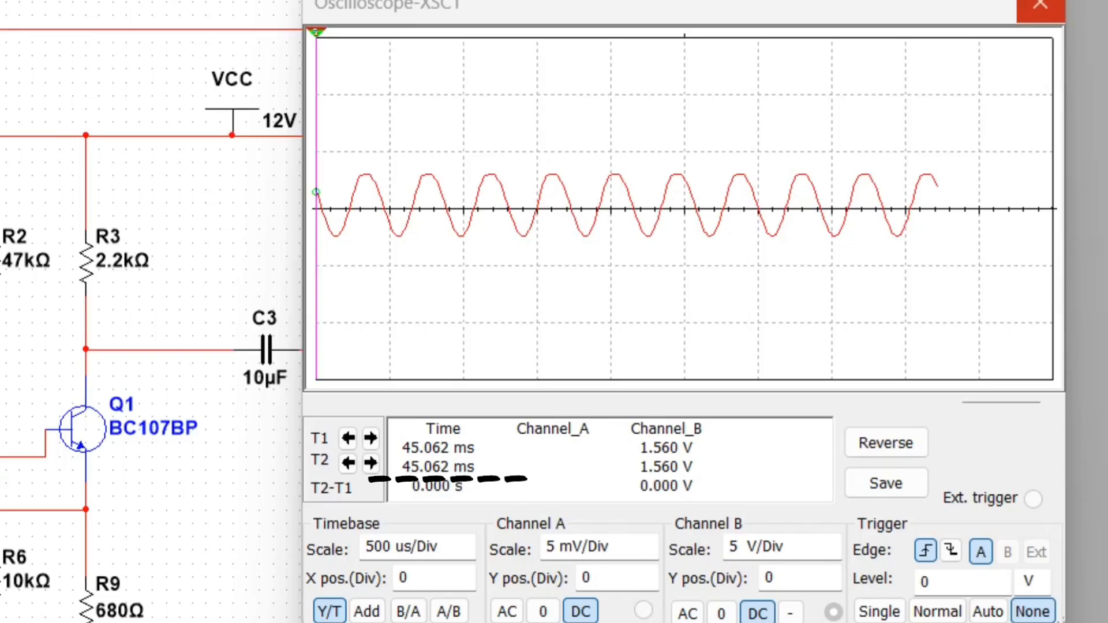
pyautogui.click(1039, 4)
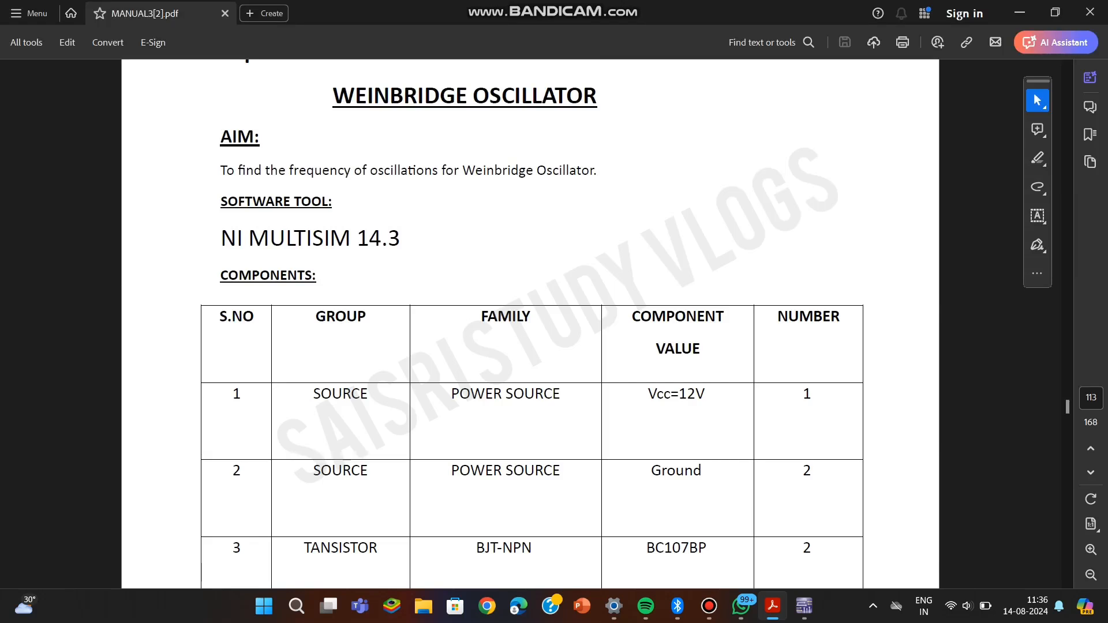
# Read the Wien bridge experiment's aim, component table and virtual instruments section in MANUAL3[2].pdf.
pyautogui.scroll(-1, 532, 323)
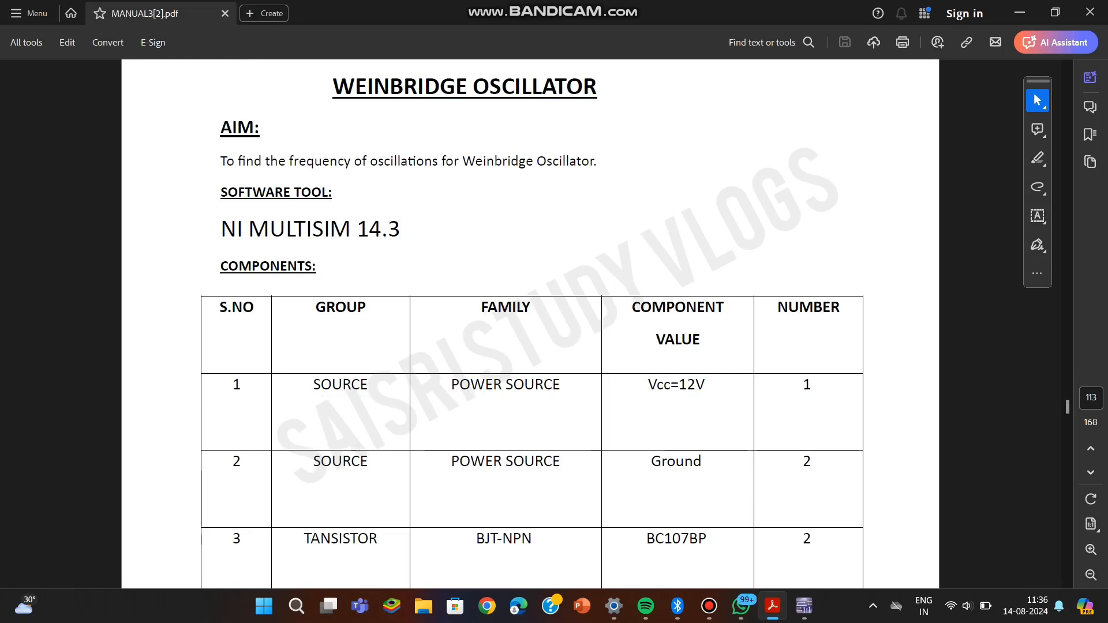
pyautogui.scroll(-2, 532, 323)
pyautogui.scroll(-3, 532, 323)
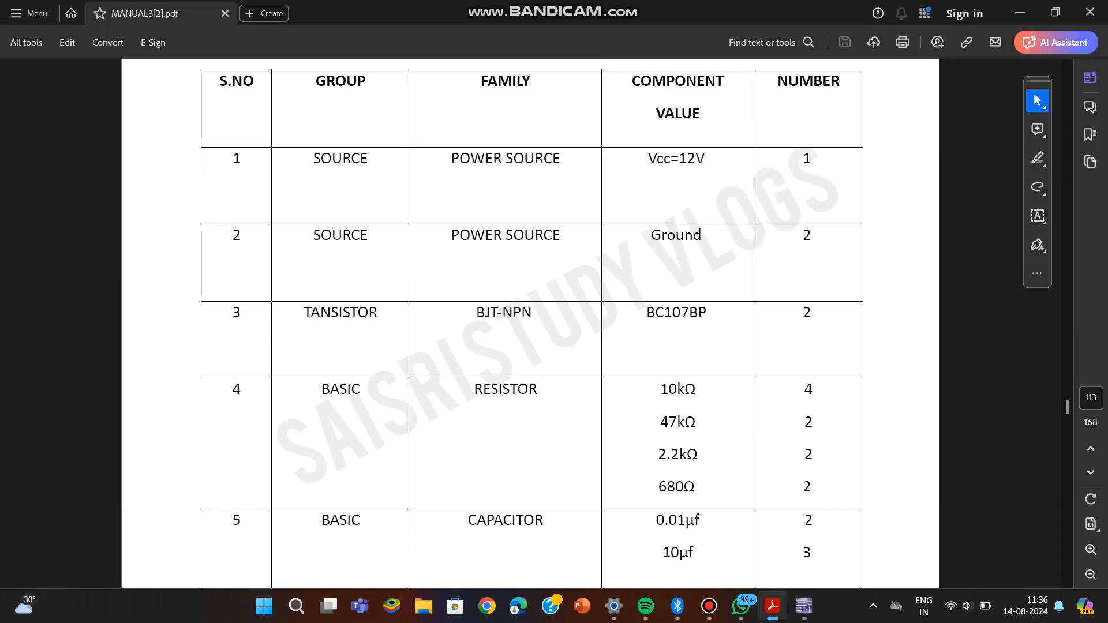
pyautogui.scroll(-1, 532, 323)
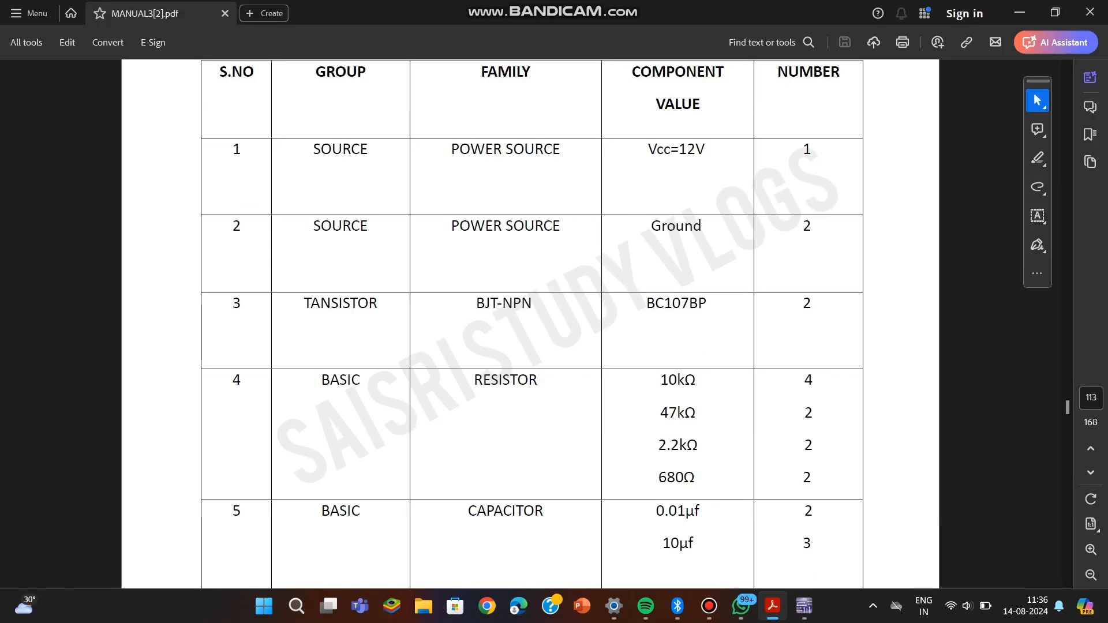
pyautogui.scroll(-1, 532, 323)
pyautogui.scroll(-3, 532, 323)
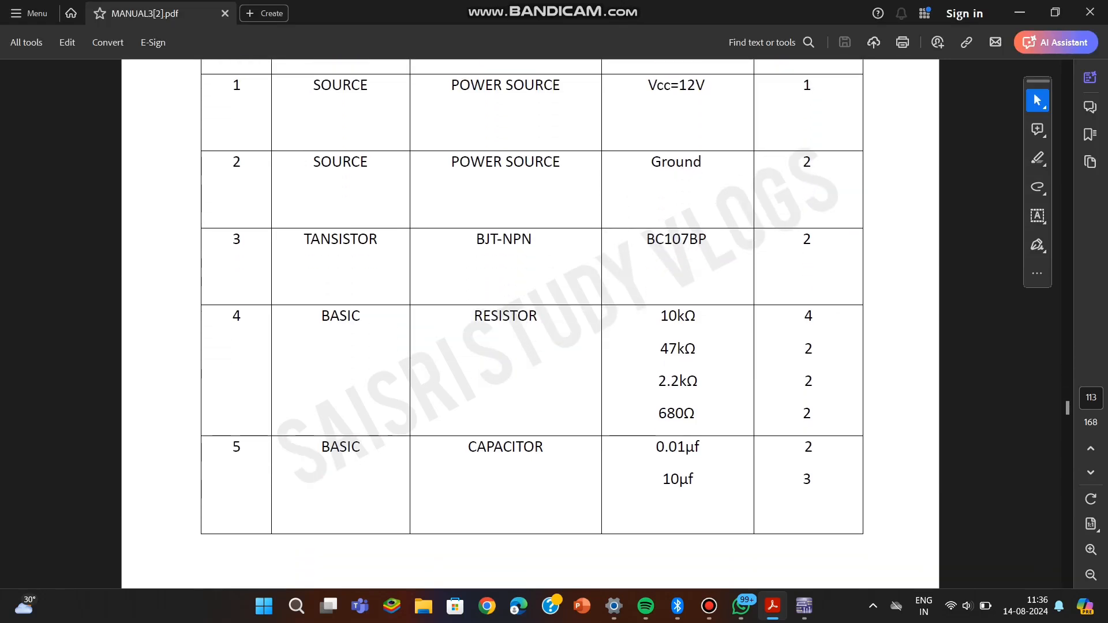
pyautogui.scroll(-1, 532, 323)
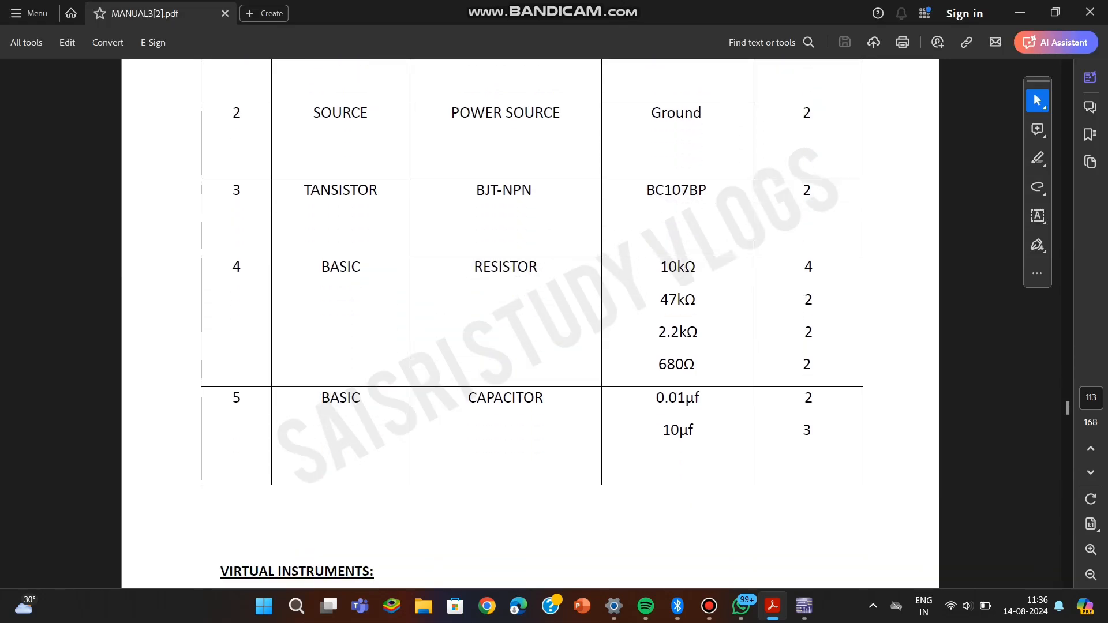
pyautogui.scroll(-4, 532, 323)
pyautogui.scroll(-7, 532, 324)
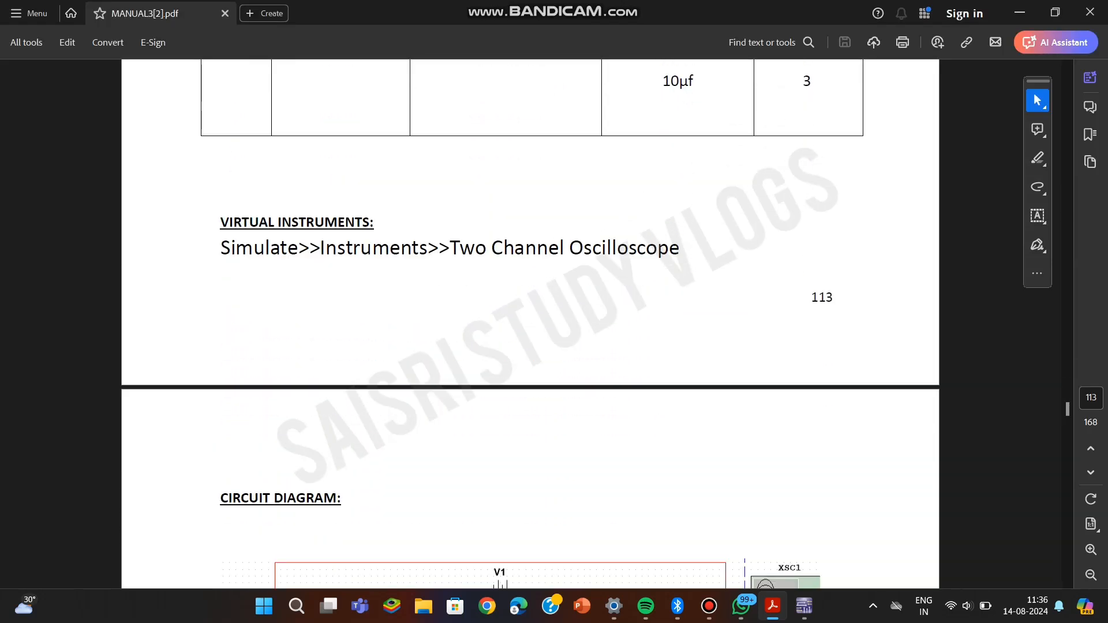
# Compare the manual's circuit diagram with the schematic in Multisim, and return to the manual.
pyautogui.scroll(-1, 532, 323)
pyautogui.scroll(-6, 532, 324)
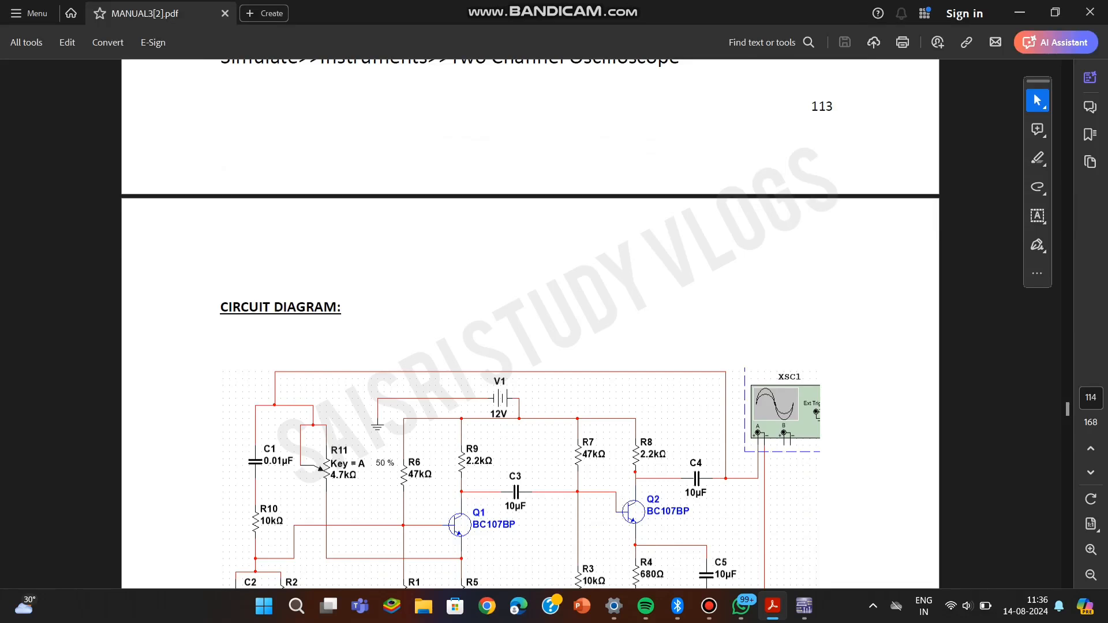
pyautogui.scroll(-5, 532, 323)
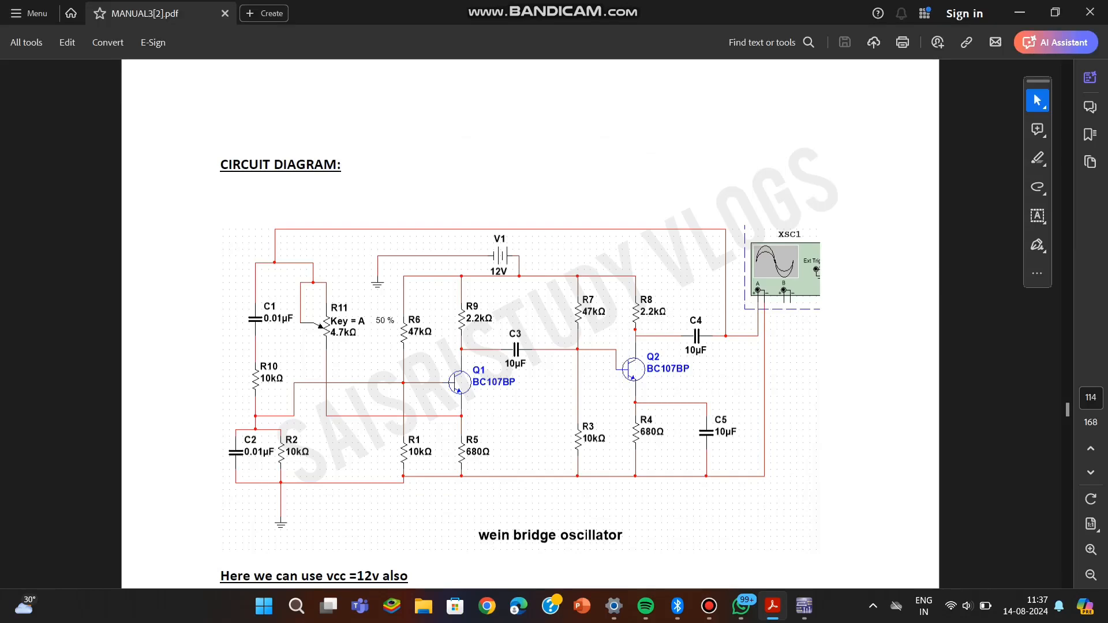
pyautogui.click(803, 606)
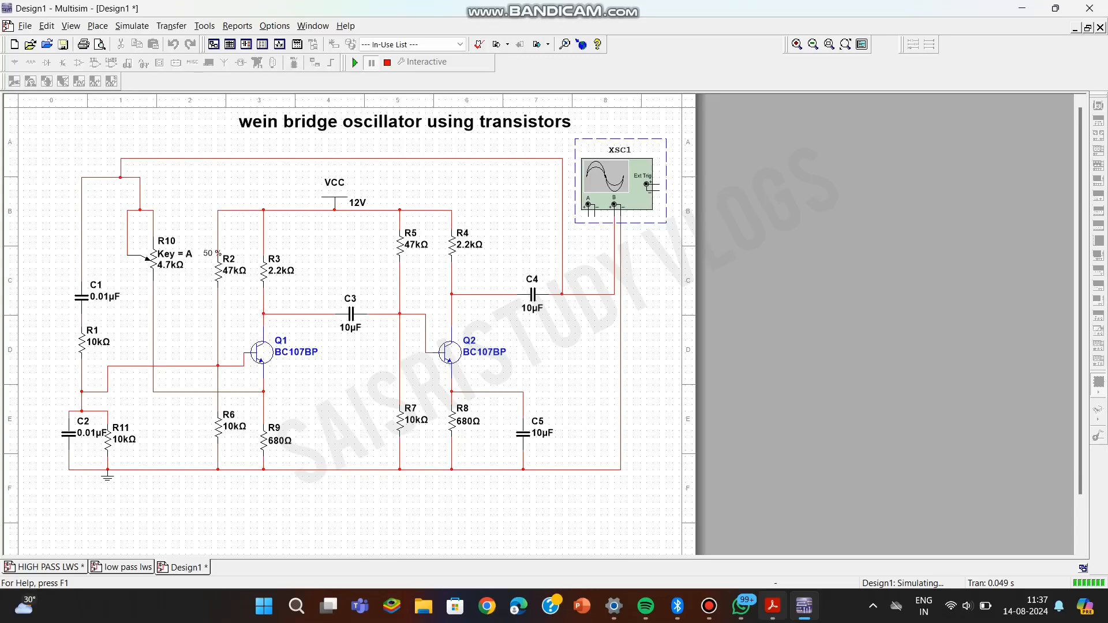
pyautogui.moveTo(709, 606)
pyautogui.click(773, 606)
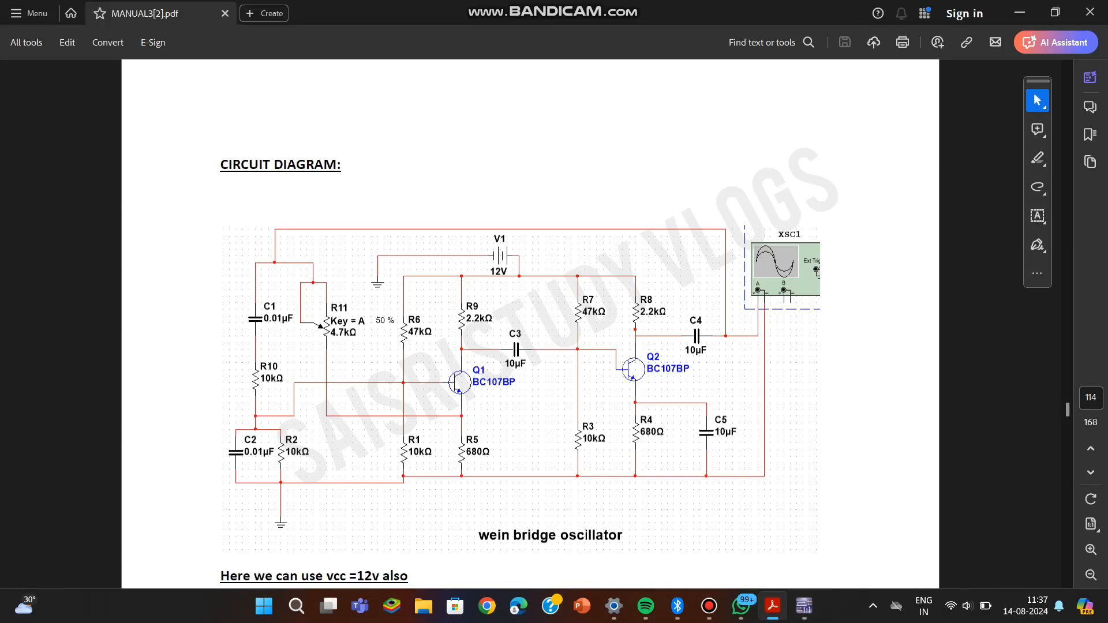
# Read the manual's theory on the oscillator's components, configuration and oscillation principle.
pyautogui.scroll(-1, 520, 367)
pyautogui.scroll(-3, 520, 367)
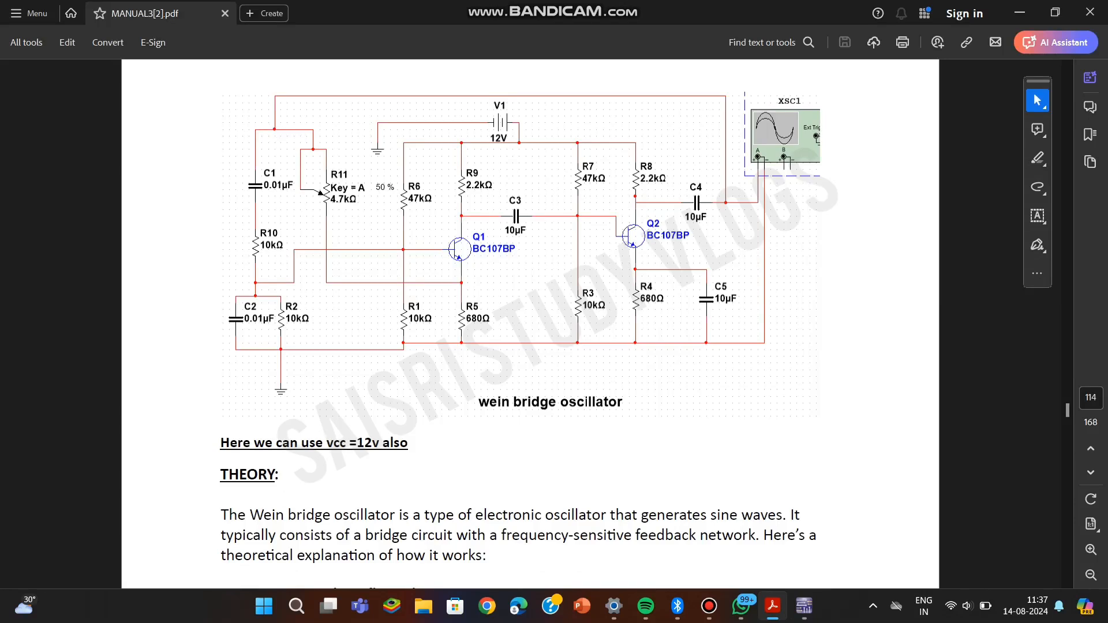
pyautogui.scroll(-1, 520, 367)
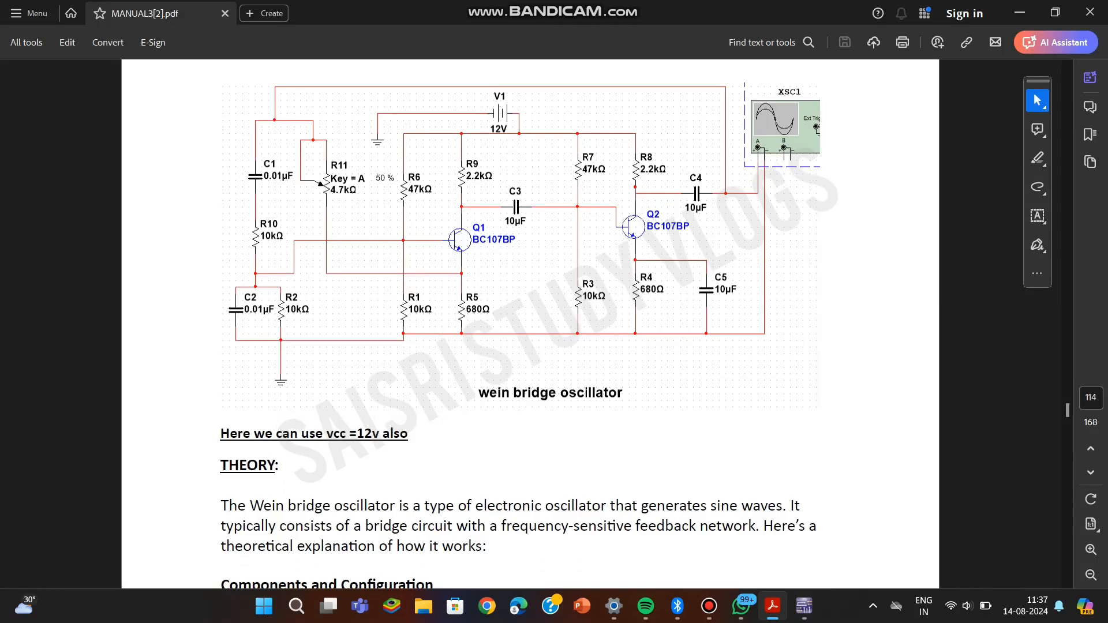
pyautogui.scroll(-4, 520, 323)
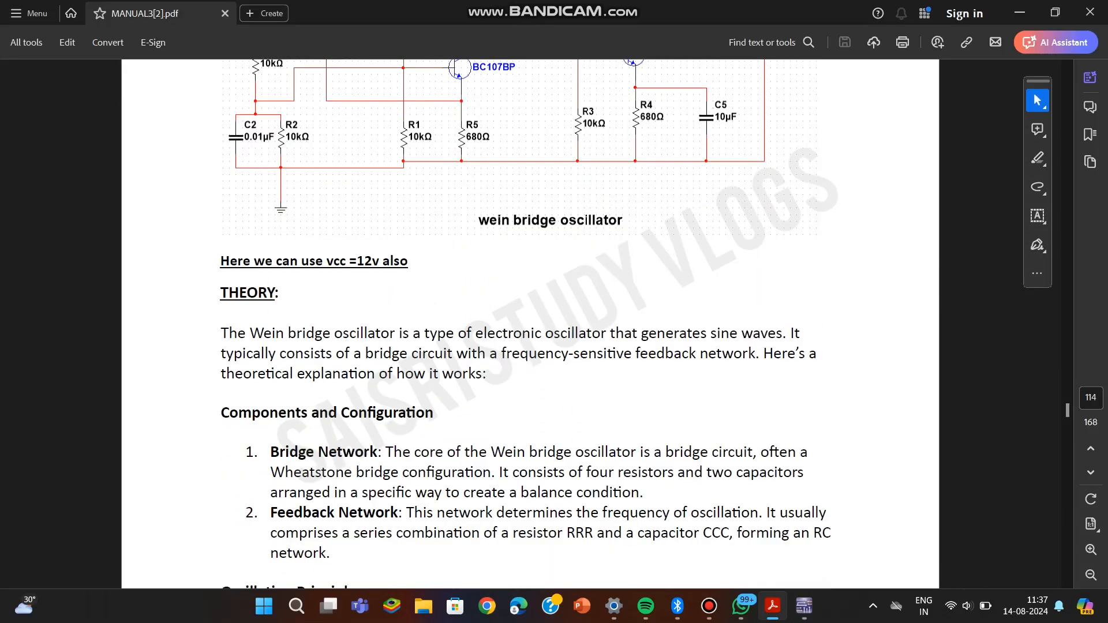
pyautogui.scroll(-1, 520, 323)
pyautogui.scroll(-3, 519, 323)
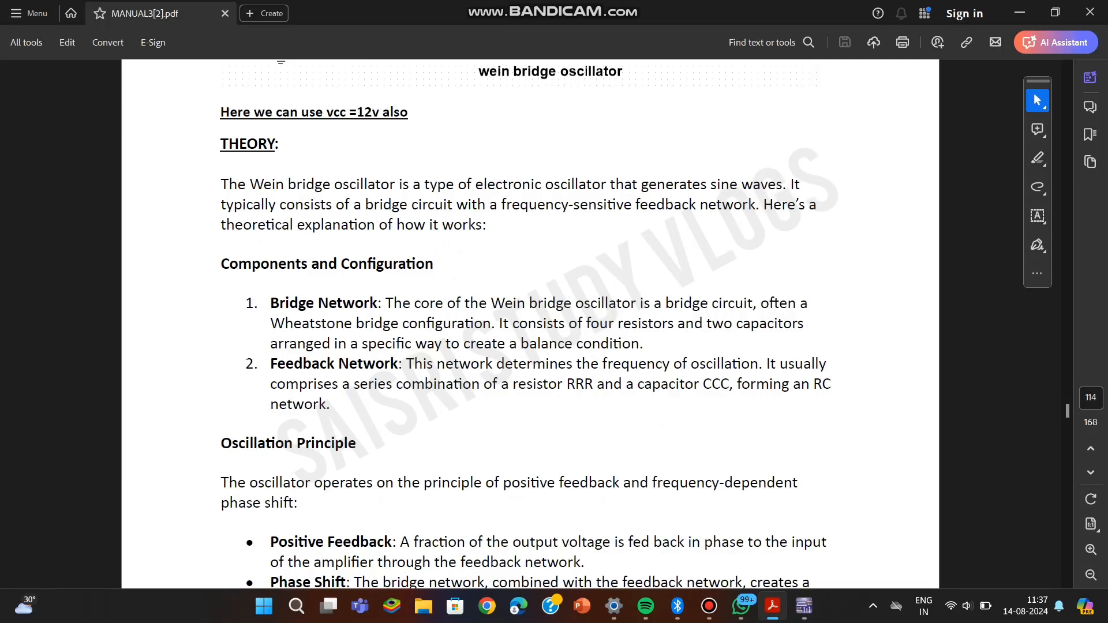
pyautogui.scroll(-1, 525, 323)
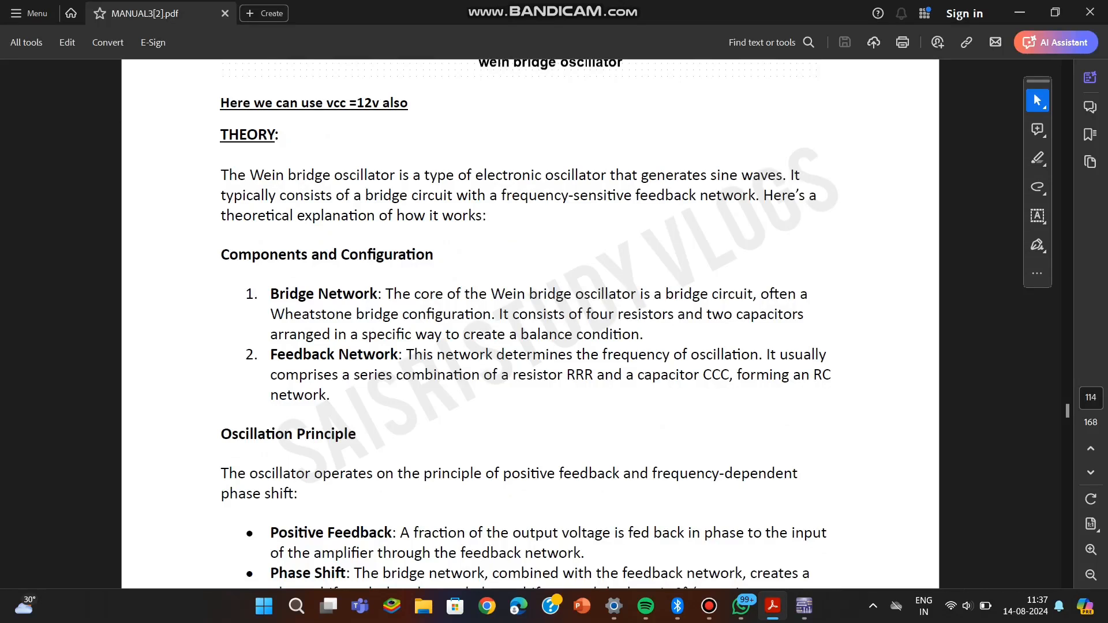
pyautogui.scroll(-5, 525, 324)
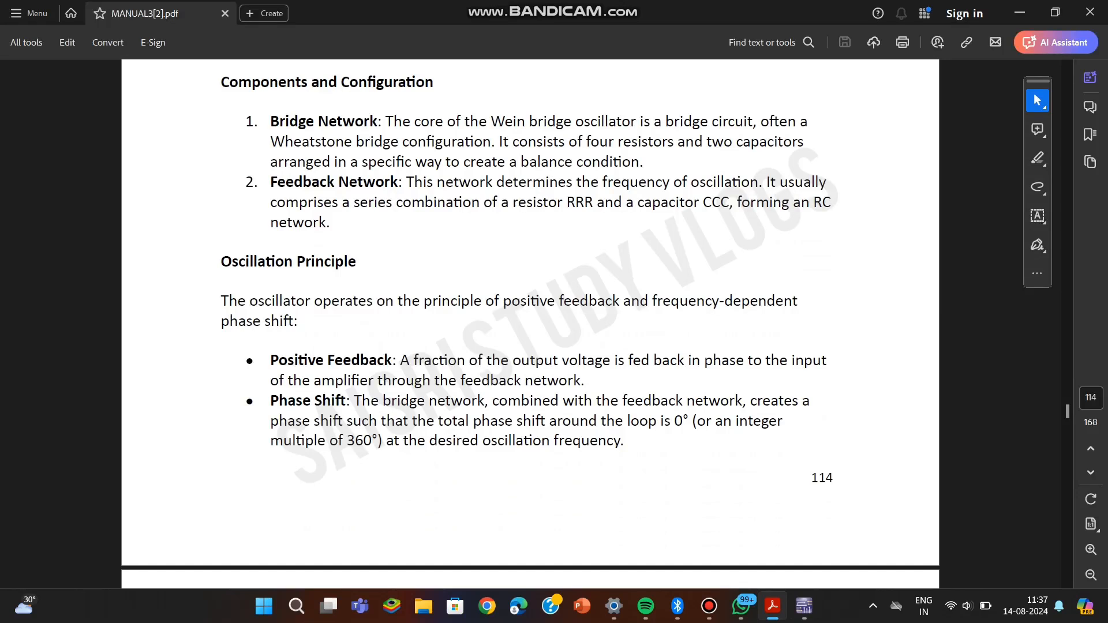
pyautogui.scroll(-1, 530, 318)
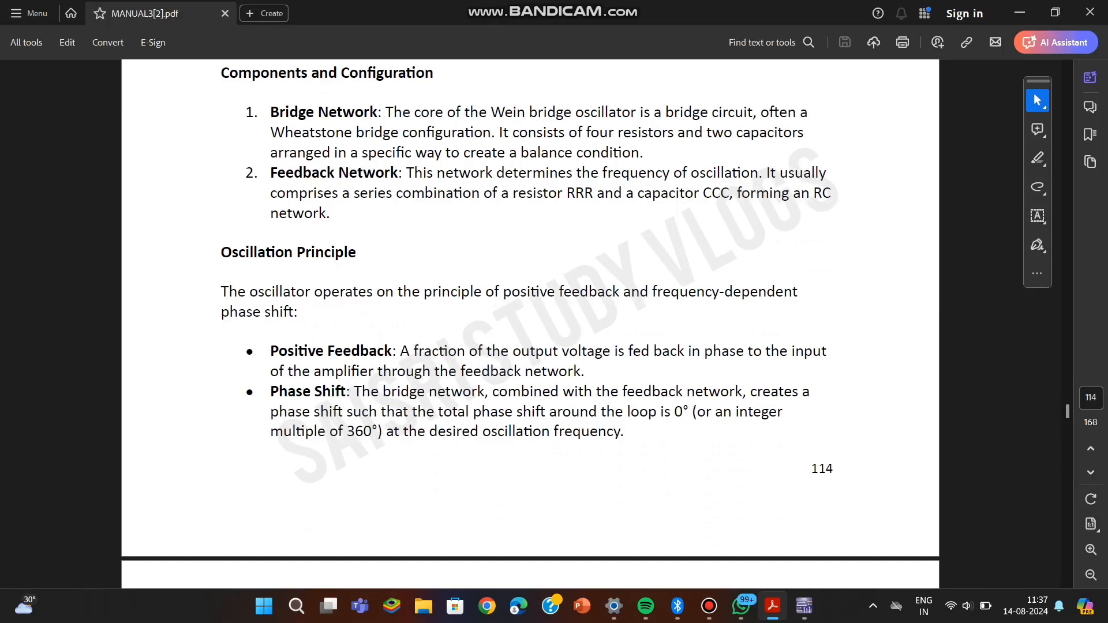
# Read the operation steps, including frequency determination and amplitude stabilization, and the applications of the oscillator.
pyautogui.scroll(-11, 530, 310)
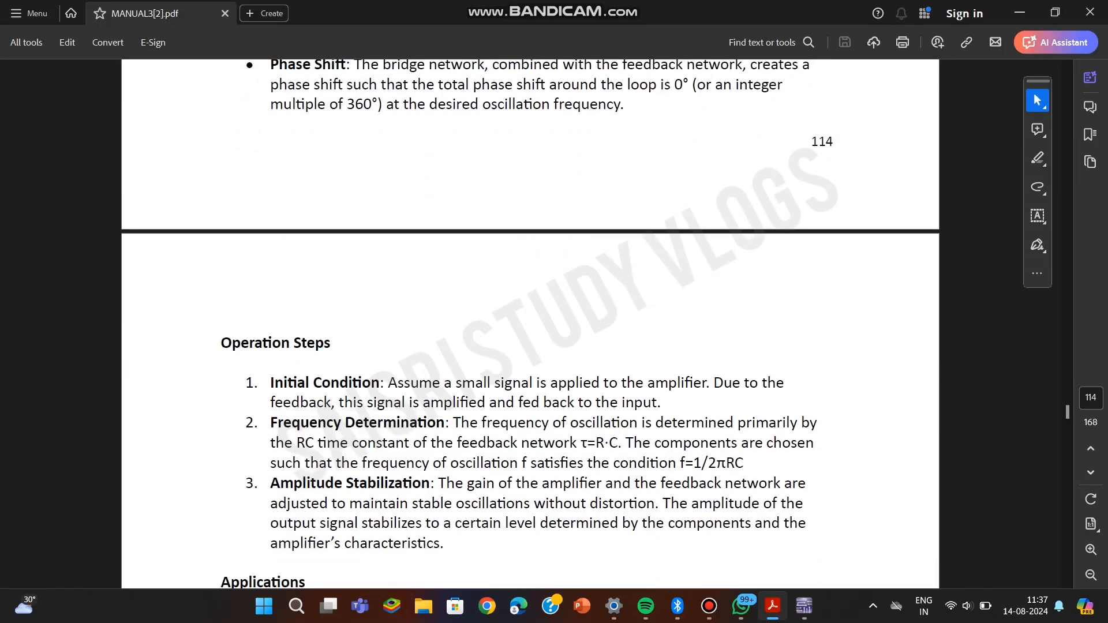
pyautogui.scroll(-1, 531, 323)
pyautogui.scroll(-4, 530, 324)
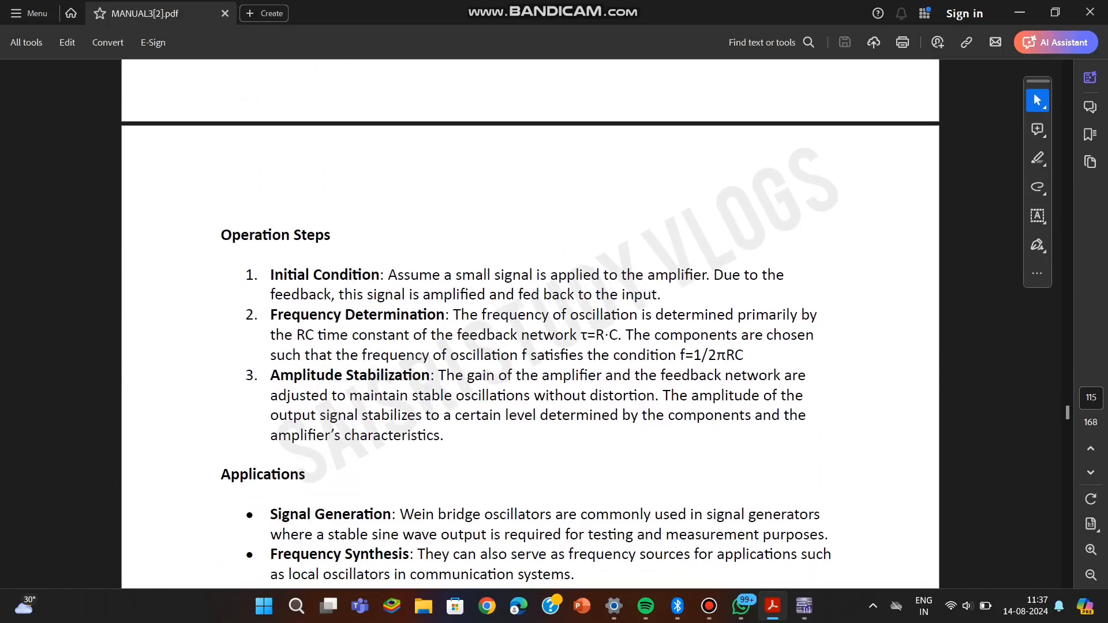
pyautogui.scroll(-2, 531, 324)
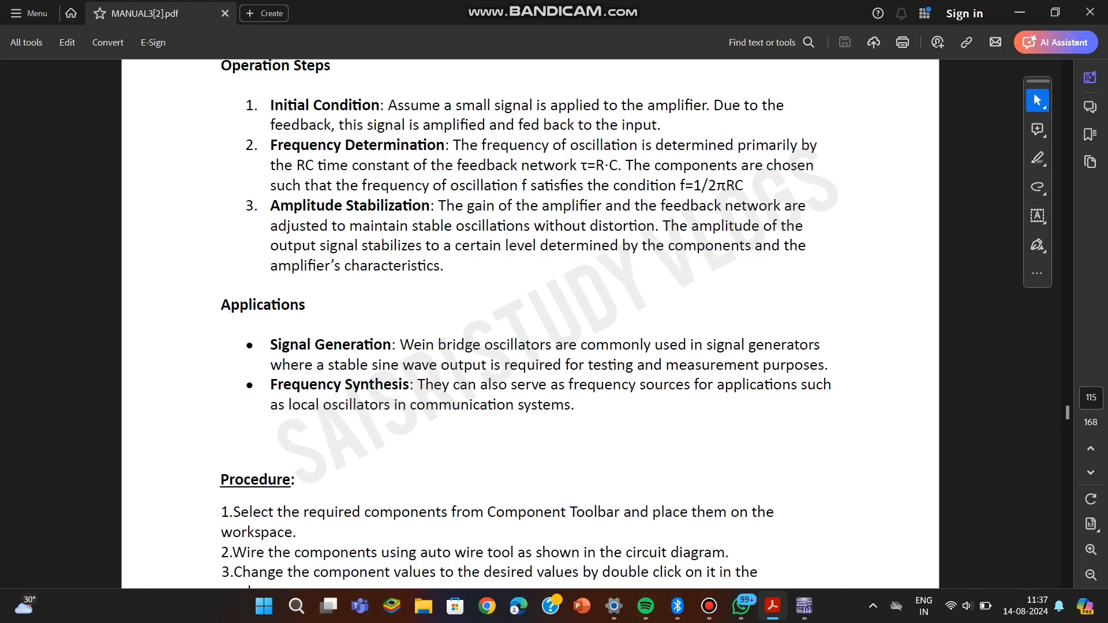
pyautogui.scroll(-1, 530, 324)
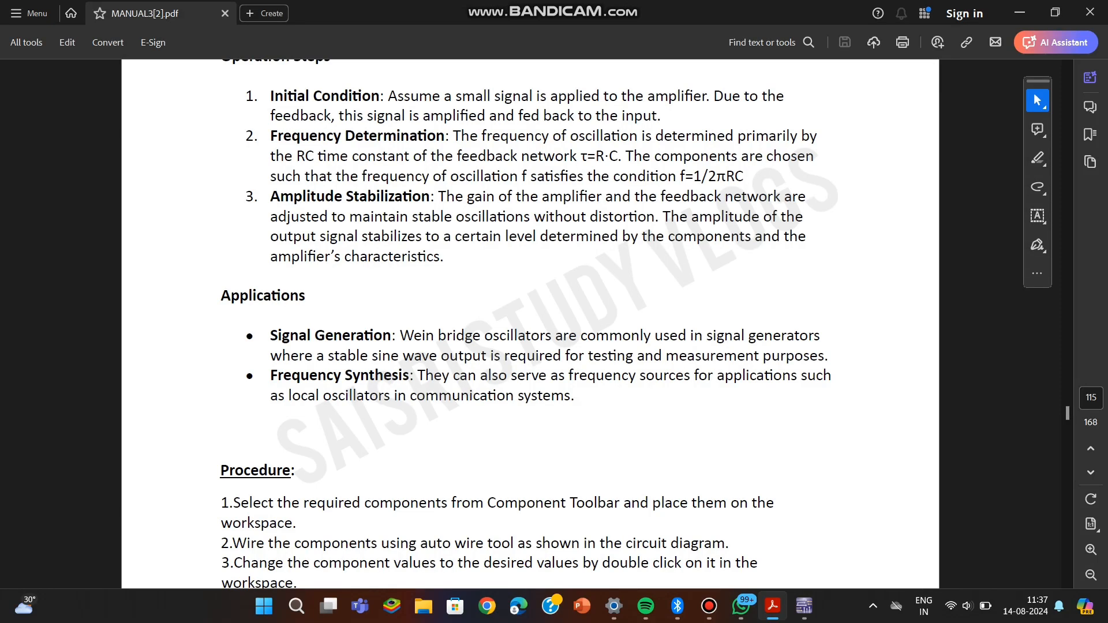
# Read the experiment procedure and examine the reference oscilloscope waveform and frequency formula in the manual.
pyautogui.scroll(-11, 530, 324)
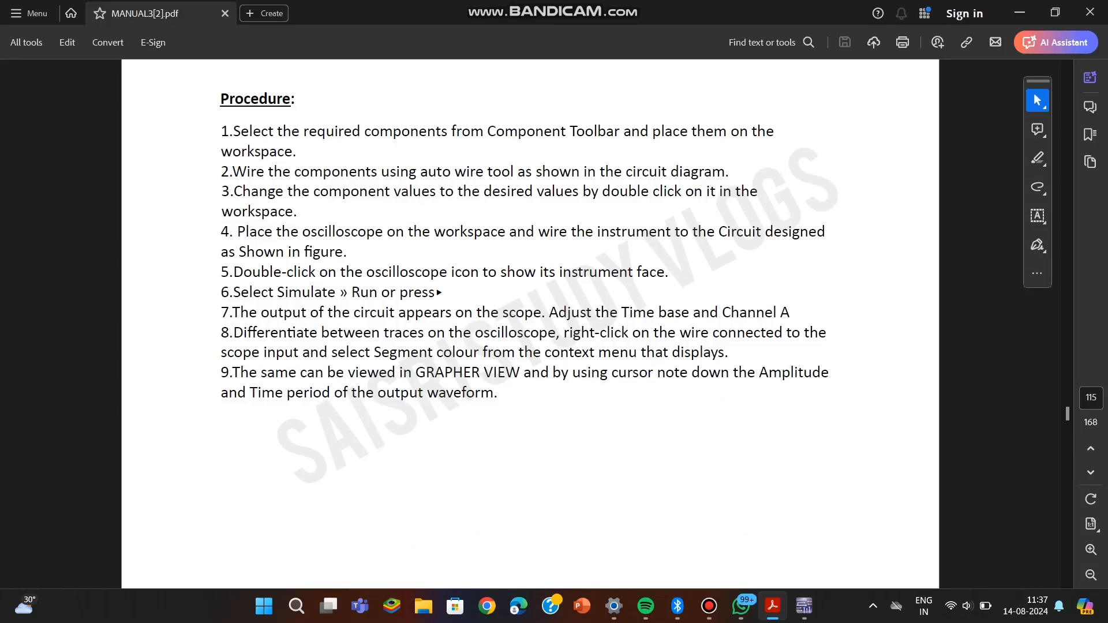
pyautogui.scroll(-1, 530, 243)
pyautogui.scroll(-10, 529, 323)
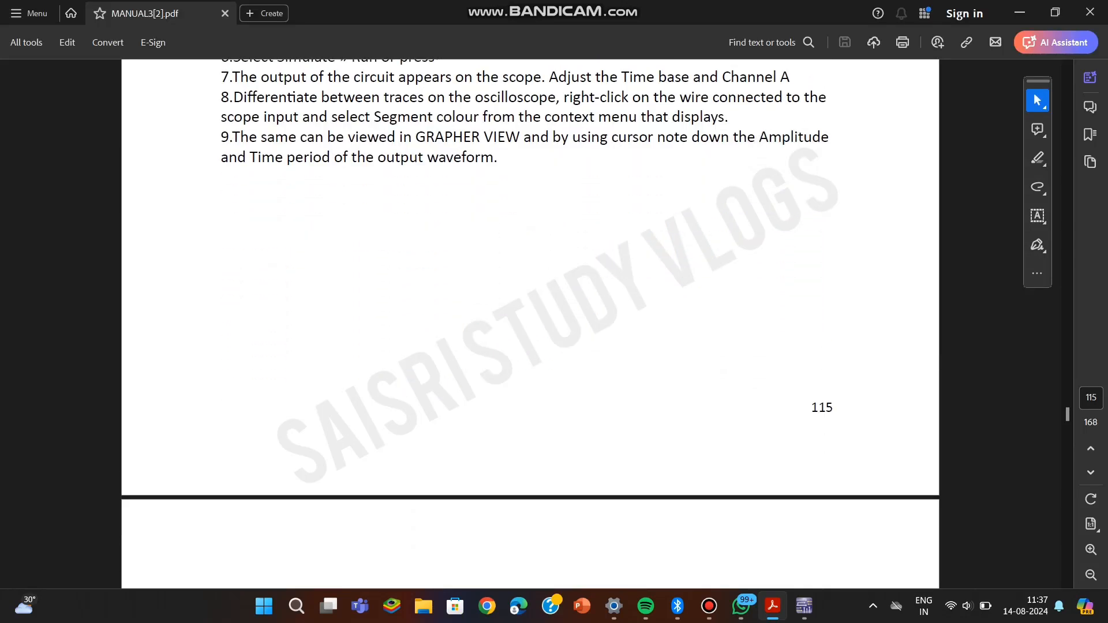
pyautogui.scroll(-2, 529, 323)
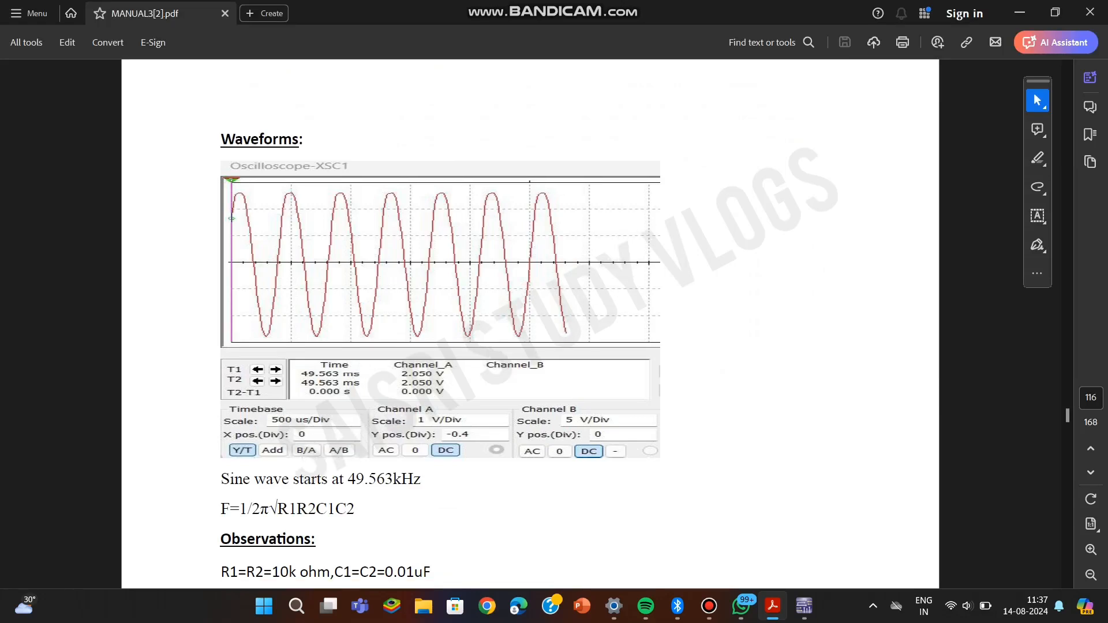
pyautogui.scroll(-1, 529, 323)
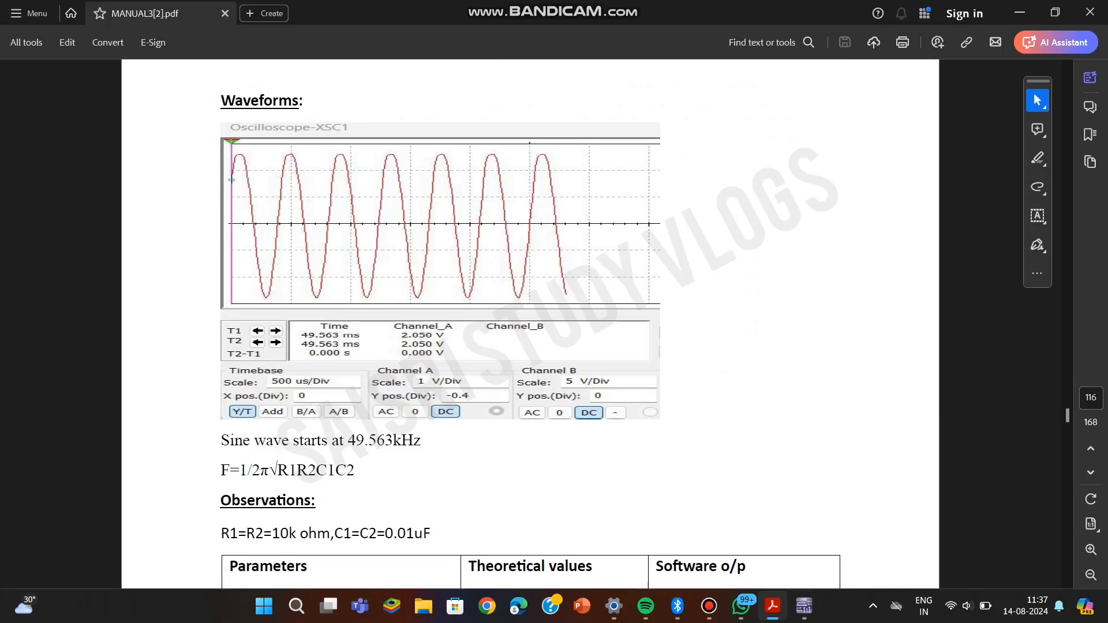
# Switch to Multisim, restart the simulation, examine the channel B output waveform on oscilloscope XSC1, and close the oscilloscope.
pyautogui.click(804, 606)
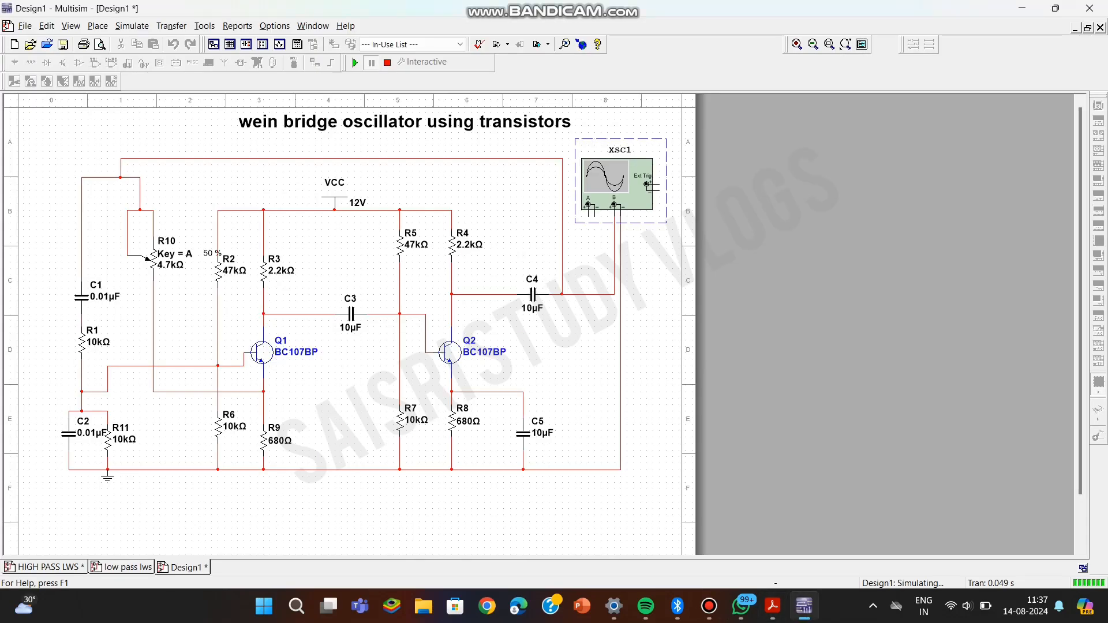
pyautogui.click(387, 62)
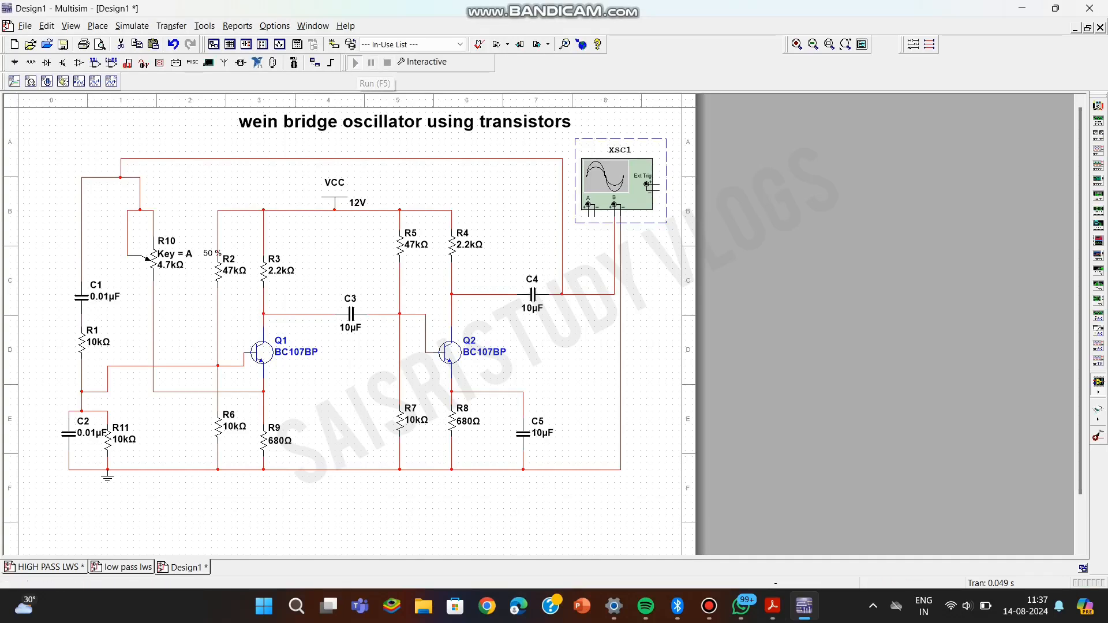
pyautogui.click(355, 62)
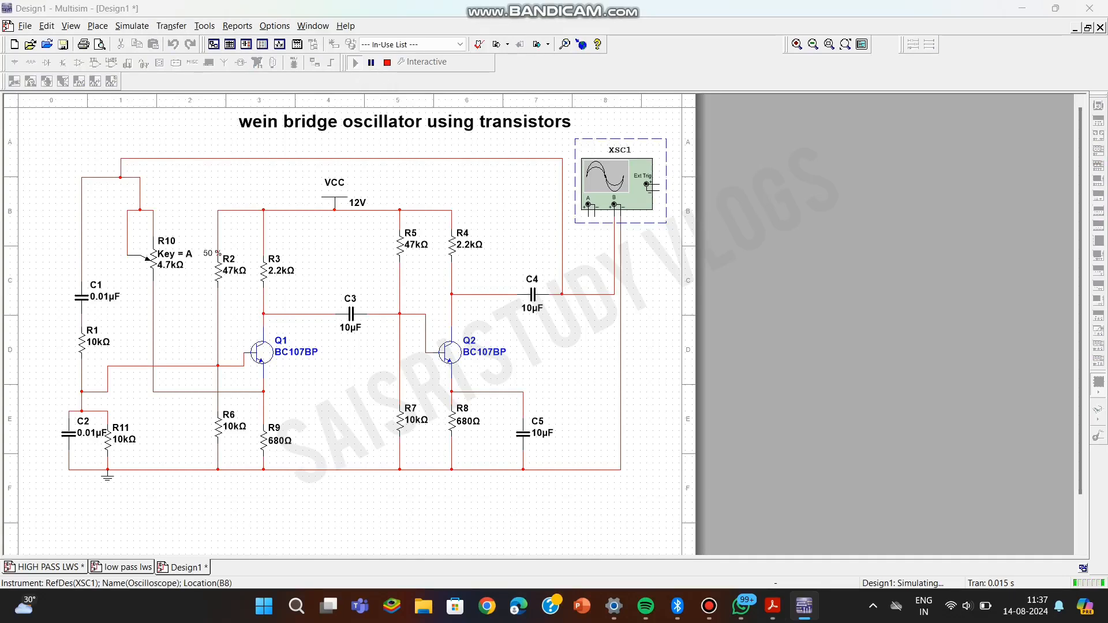
pyautogui.doubleClick(605, 179)
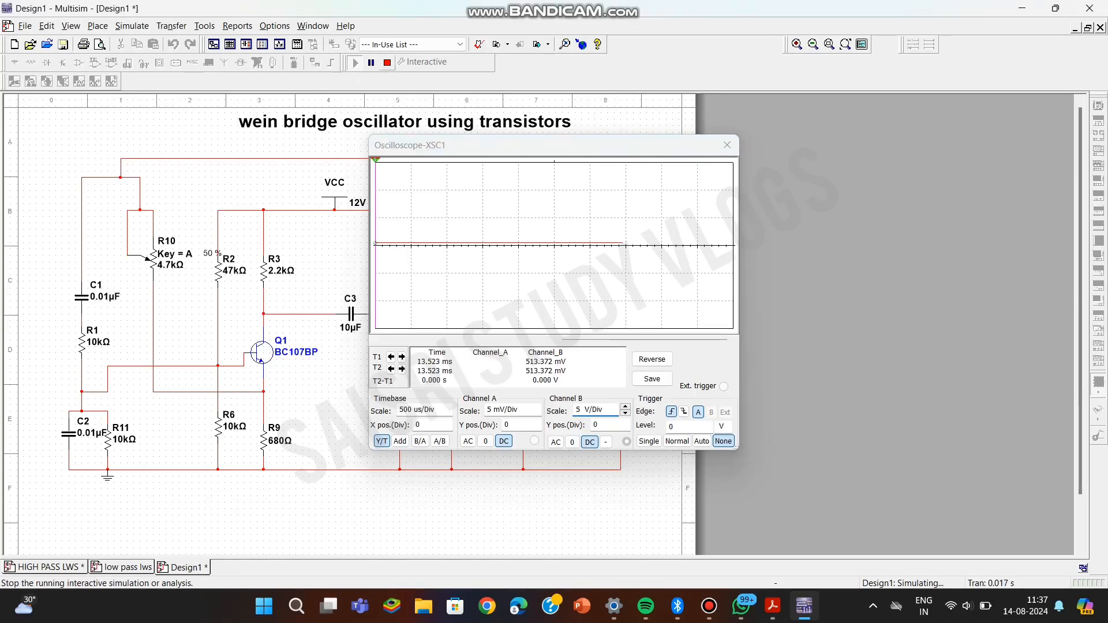
pyautogui.click(387, 62)
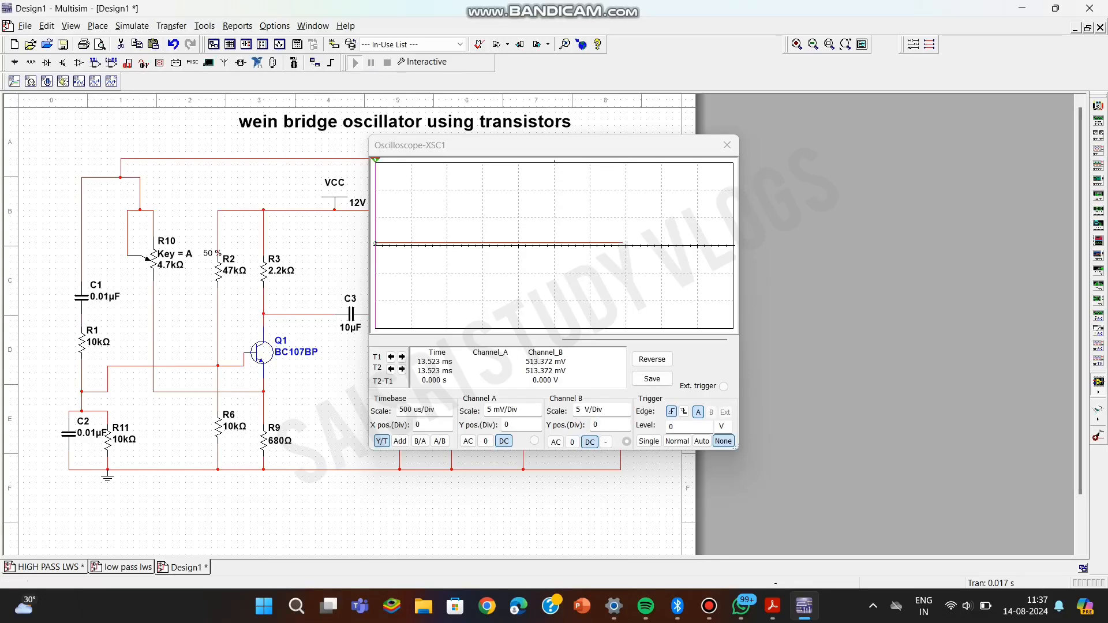
pyautogui.click(355, 62)
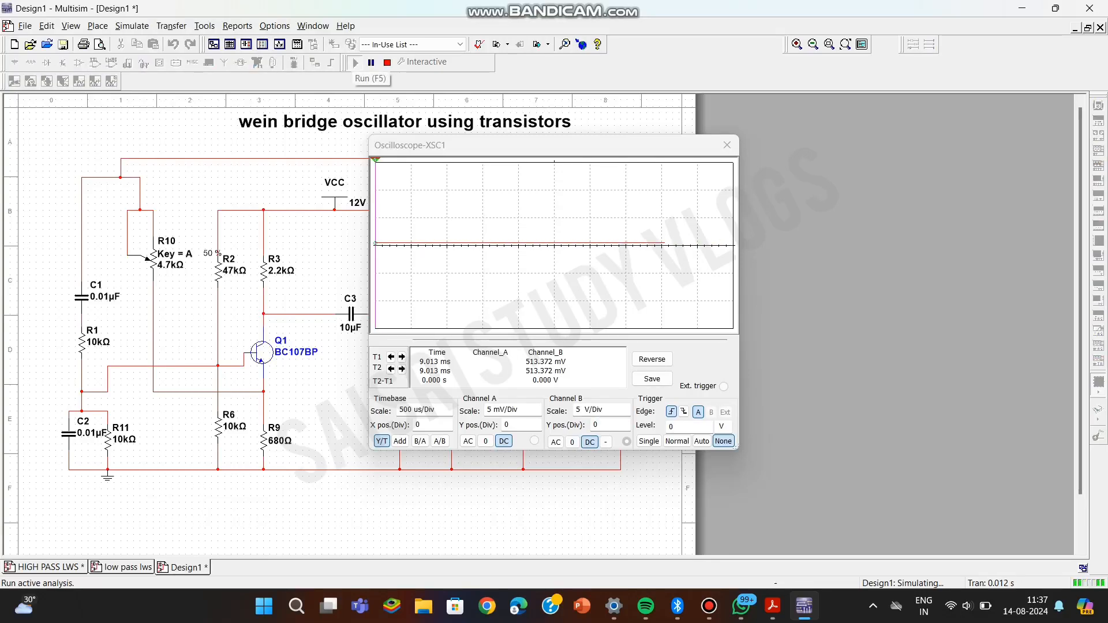
pyautogui.click(387, 63)
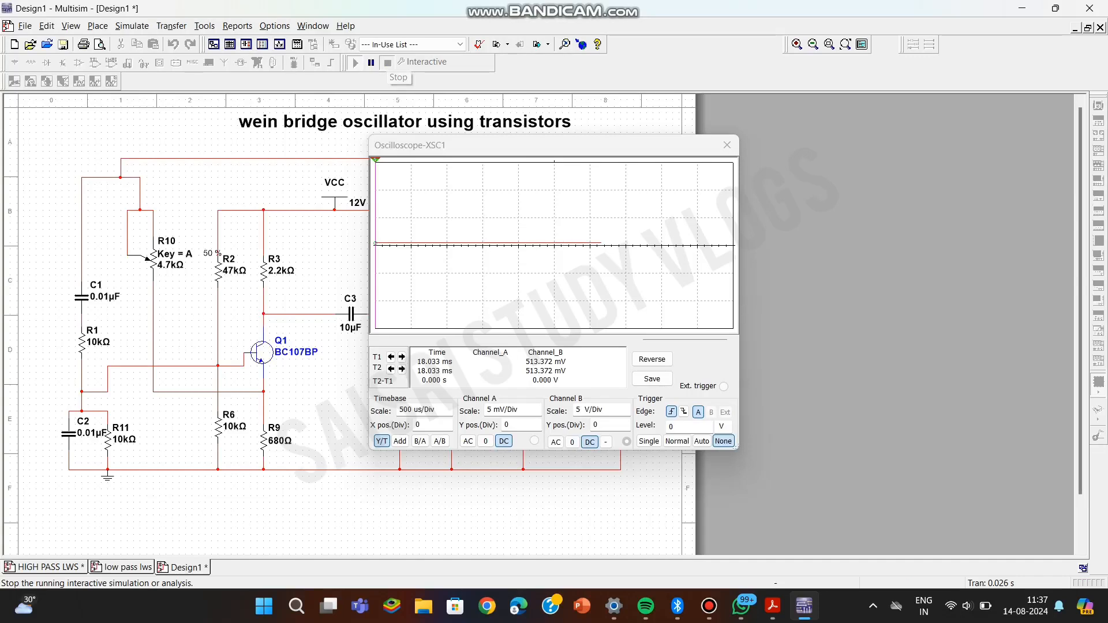
pyautogui.click(356, 62)
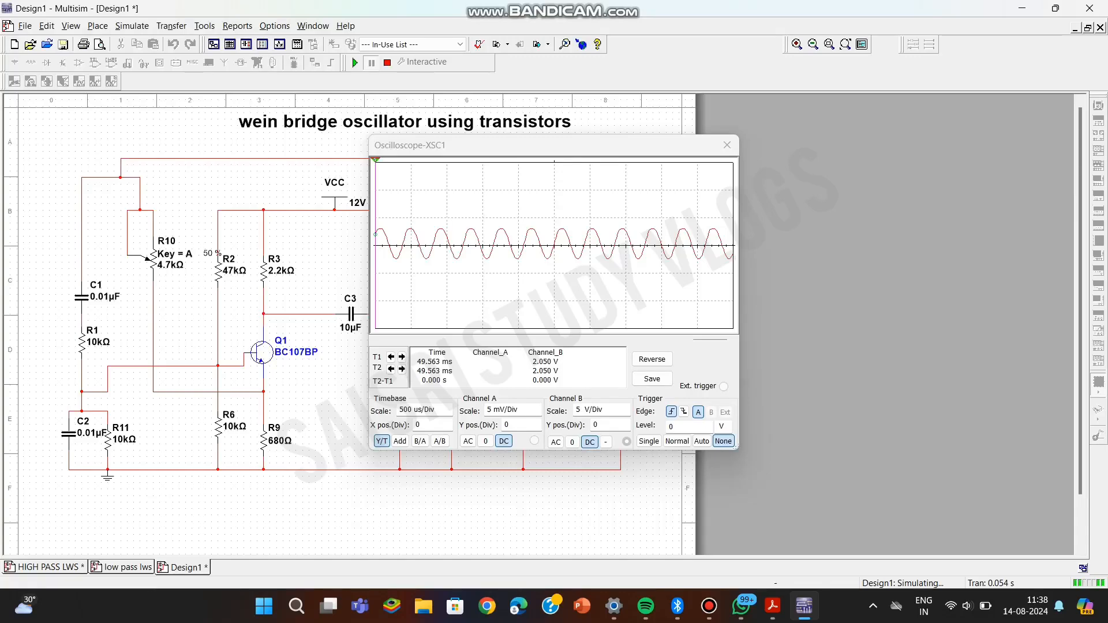
pyautogui.click(727, 145)
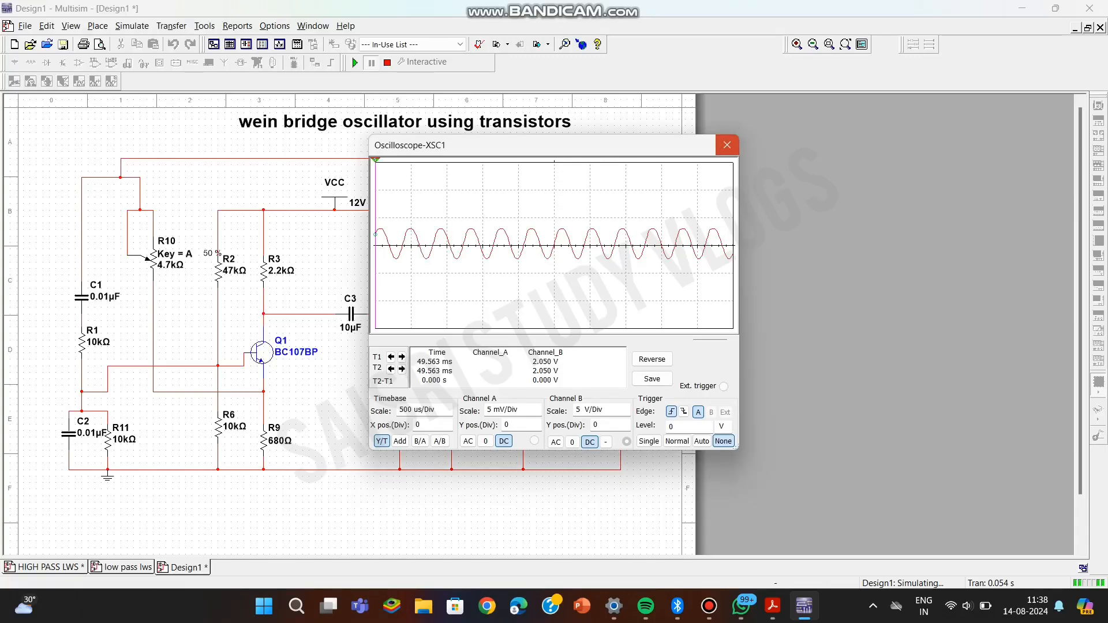
pyautogui.click(727, 145)
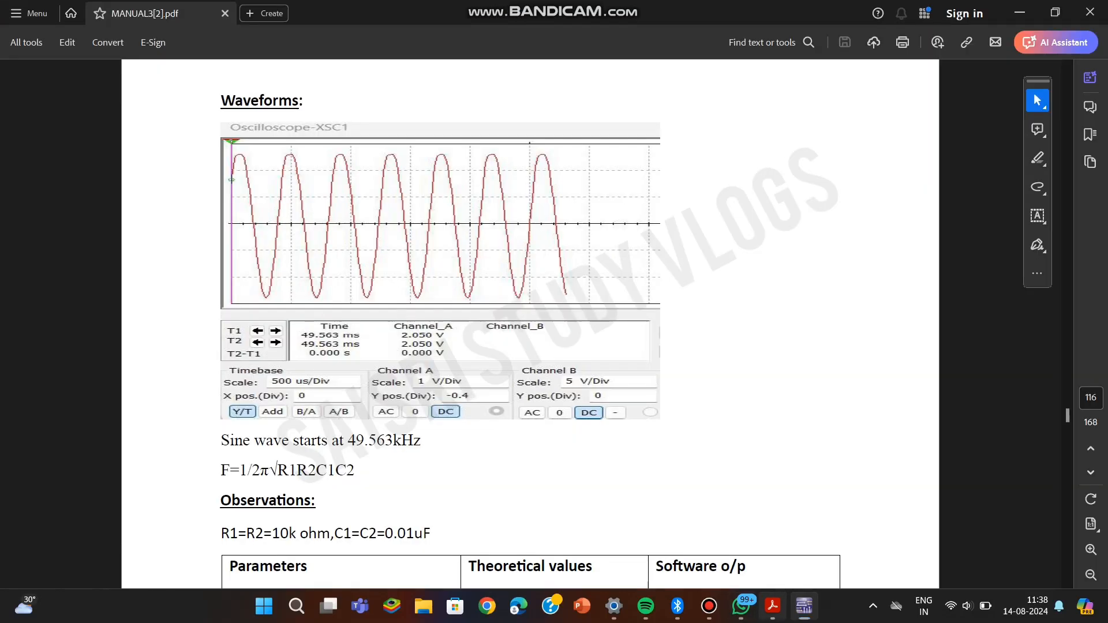
# Switch back to the PDF manual and read the observations table and the result section.
pyautogui.click(772, 606)
pyautogui.scroll(-8, 530, 323)
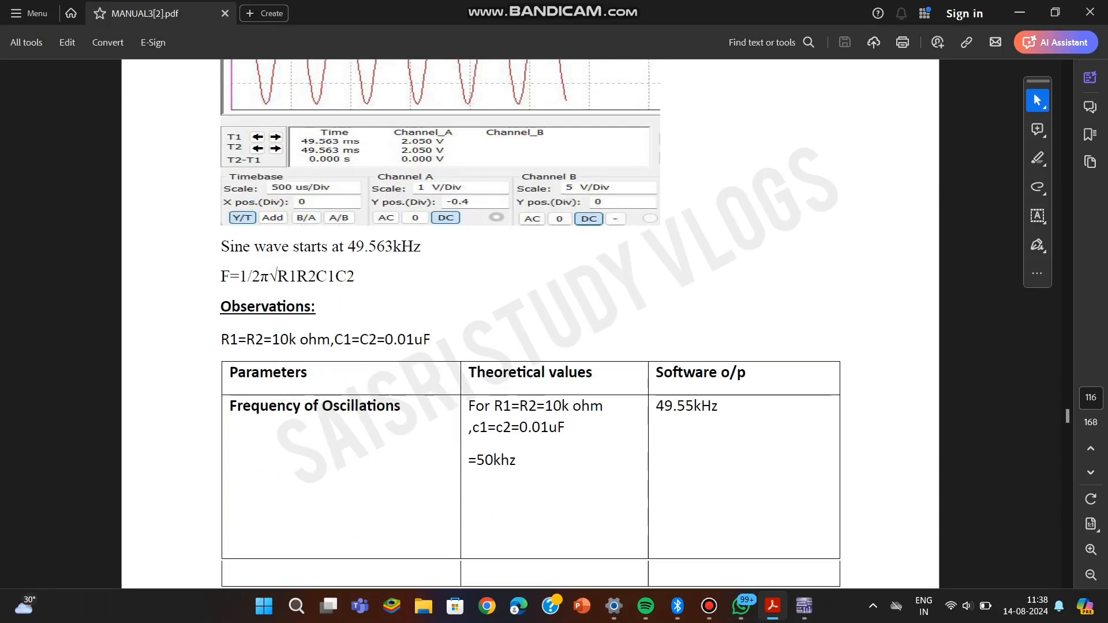
pyautogui.scroll(-4, 530, 323)
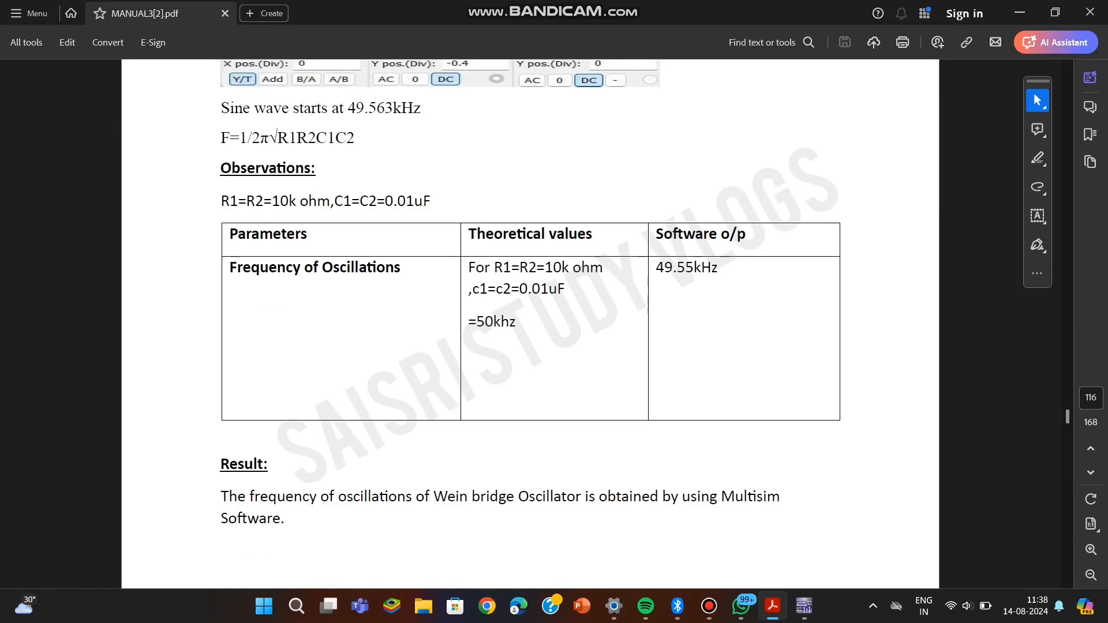